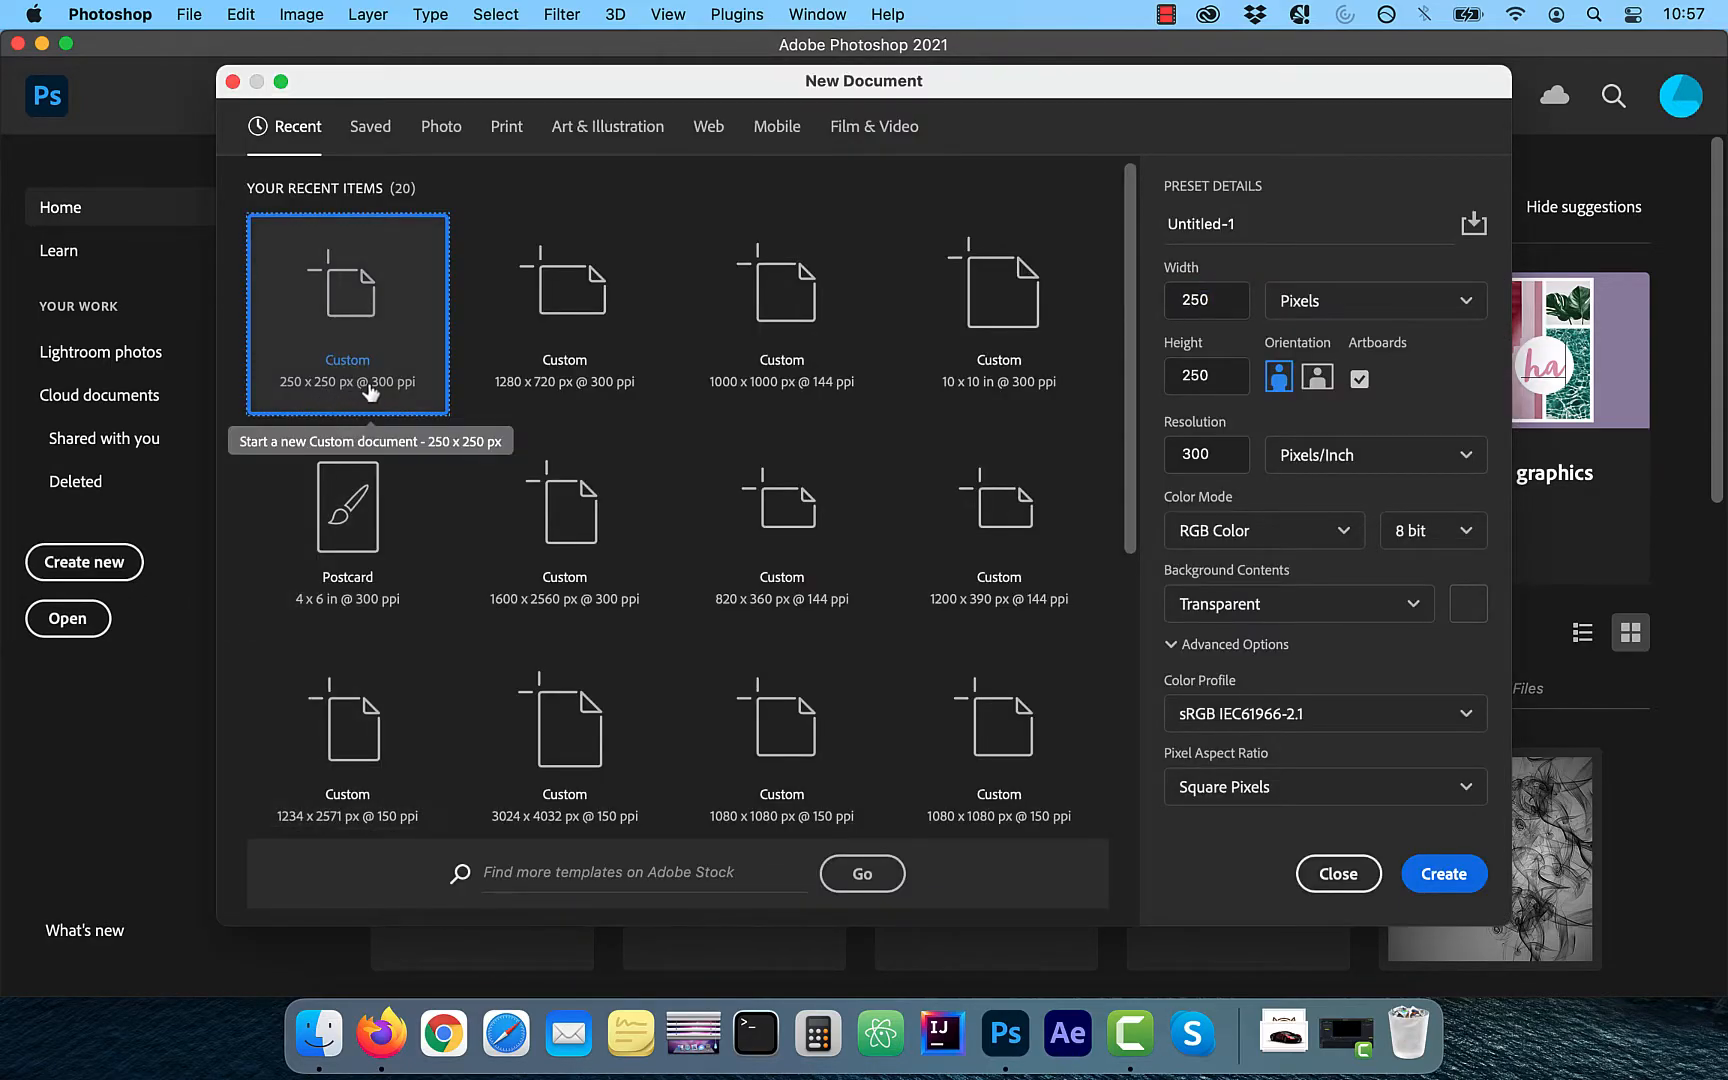
Create a 250 x 250 px, 300 ppi document with a transparent artboard and rename the artboard 250x250.
click(1376, 388)
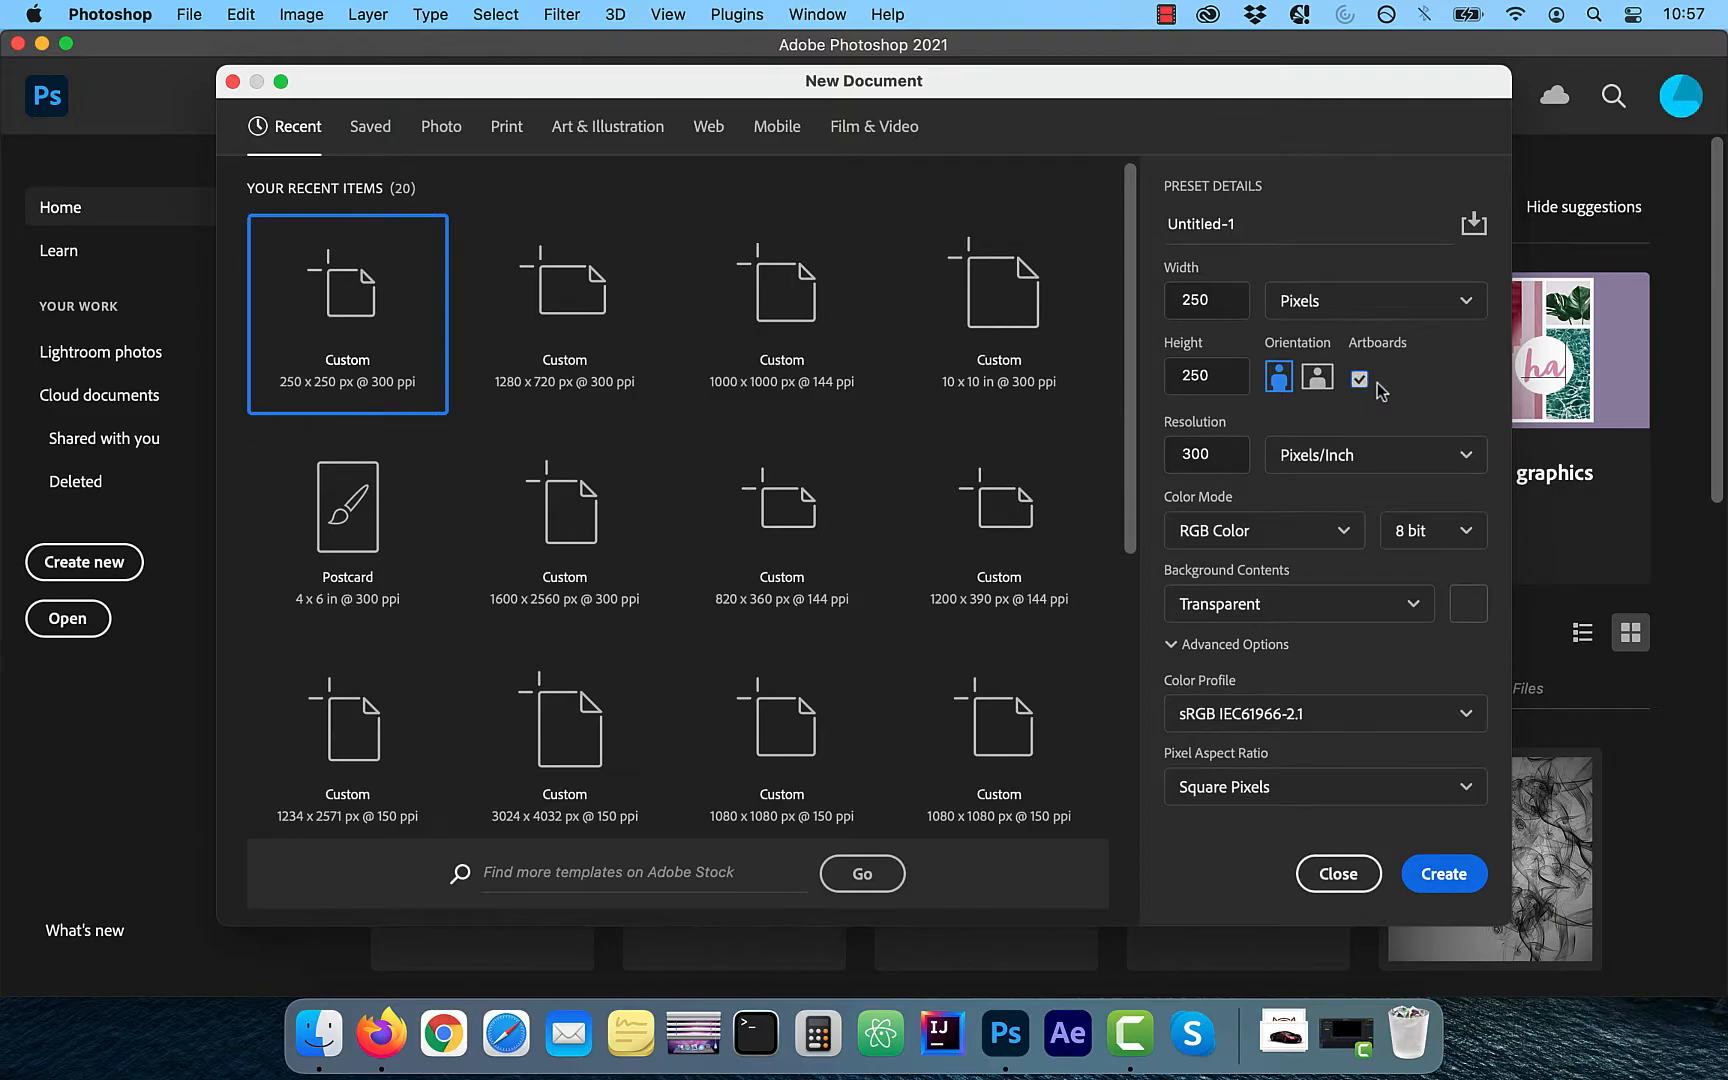
click(1441, 874)
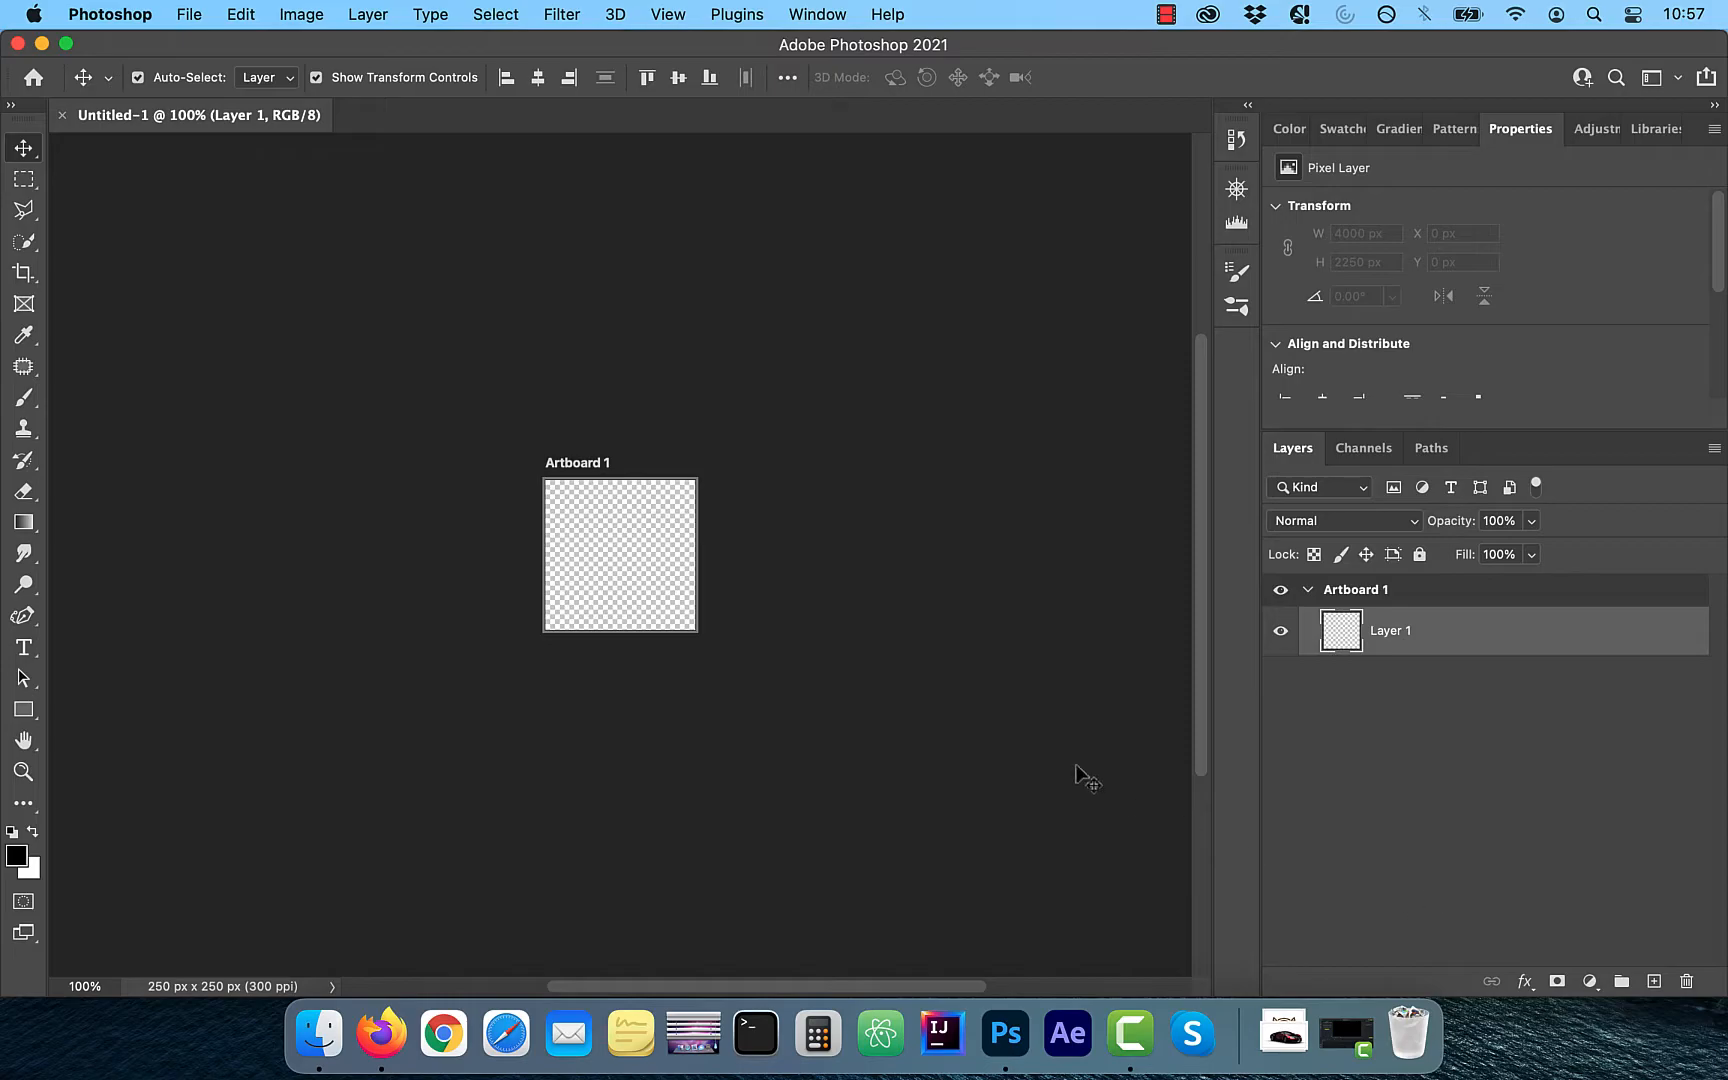
double_click(1374, 590)
text(250x250)
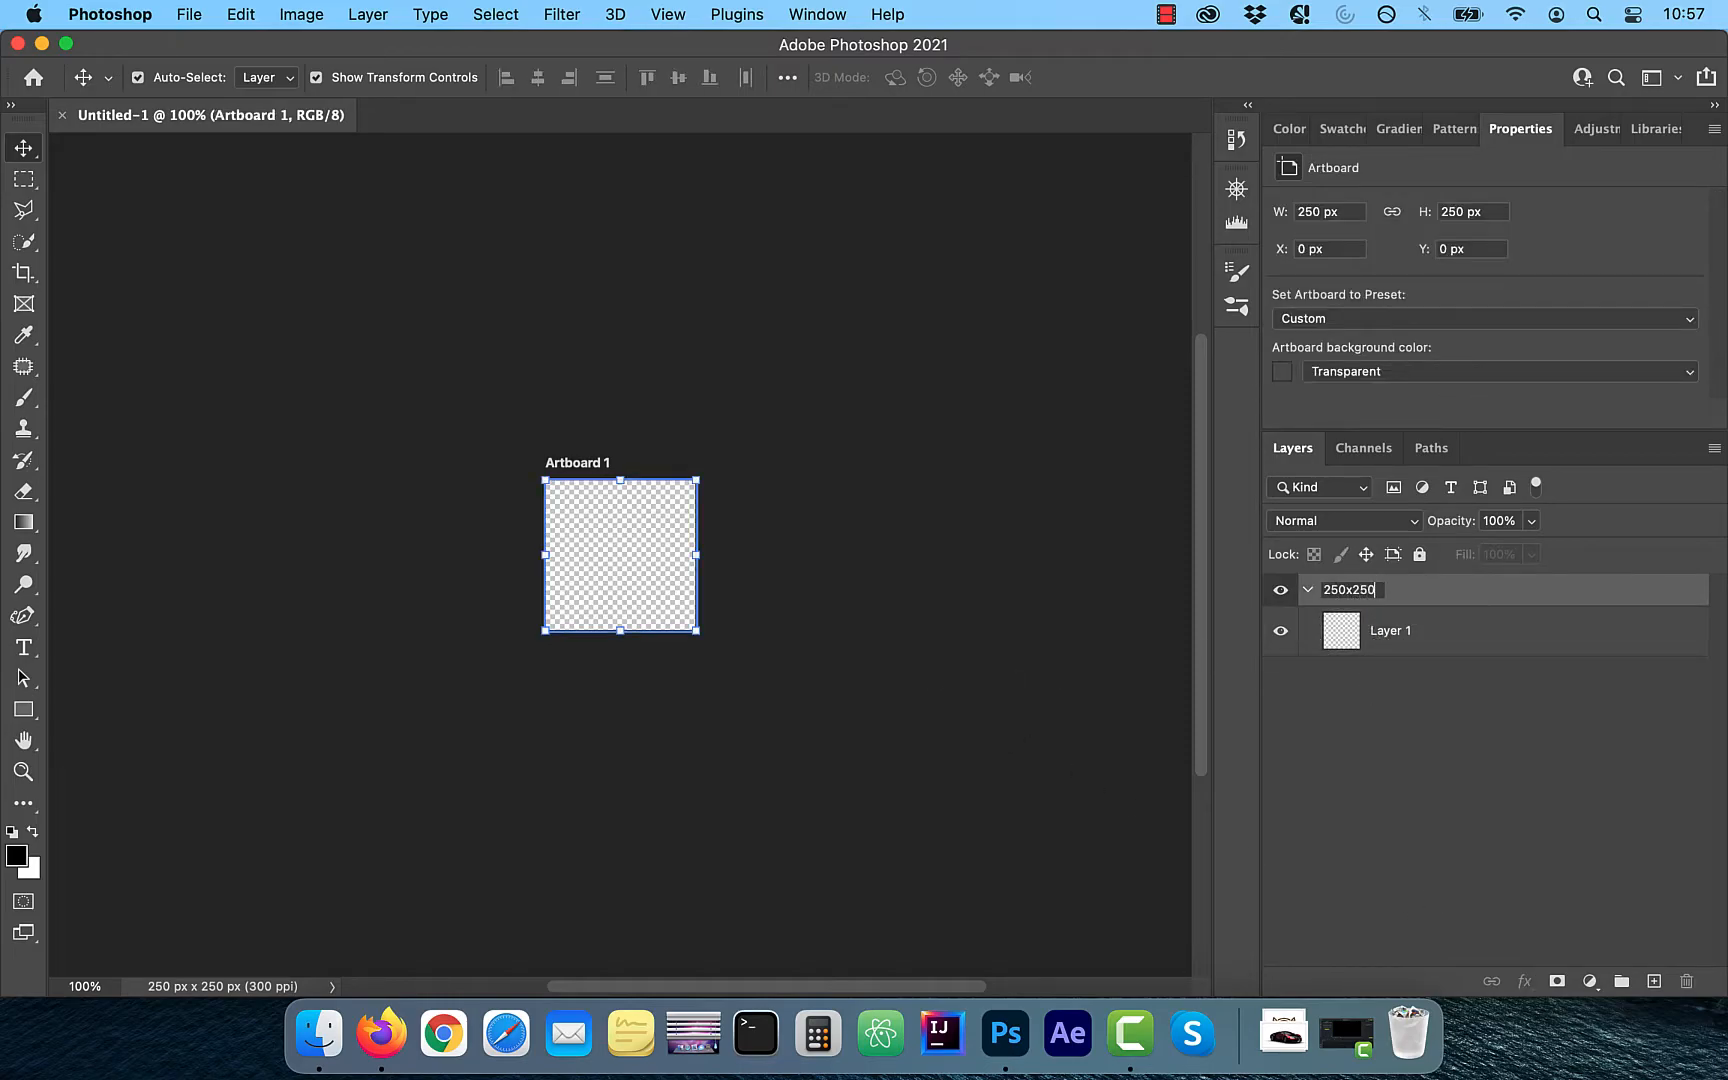
key(Return)
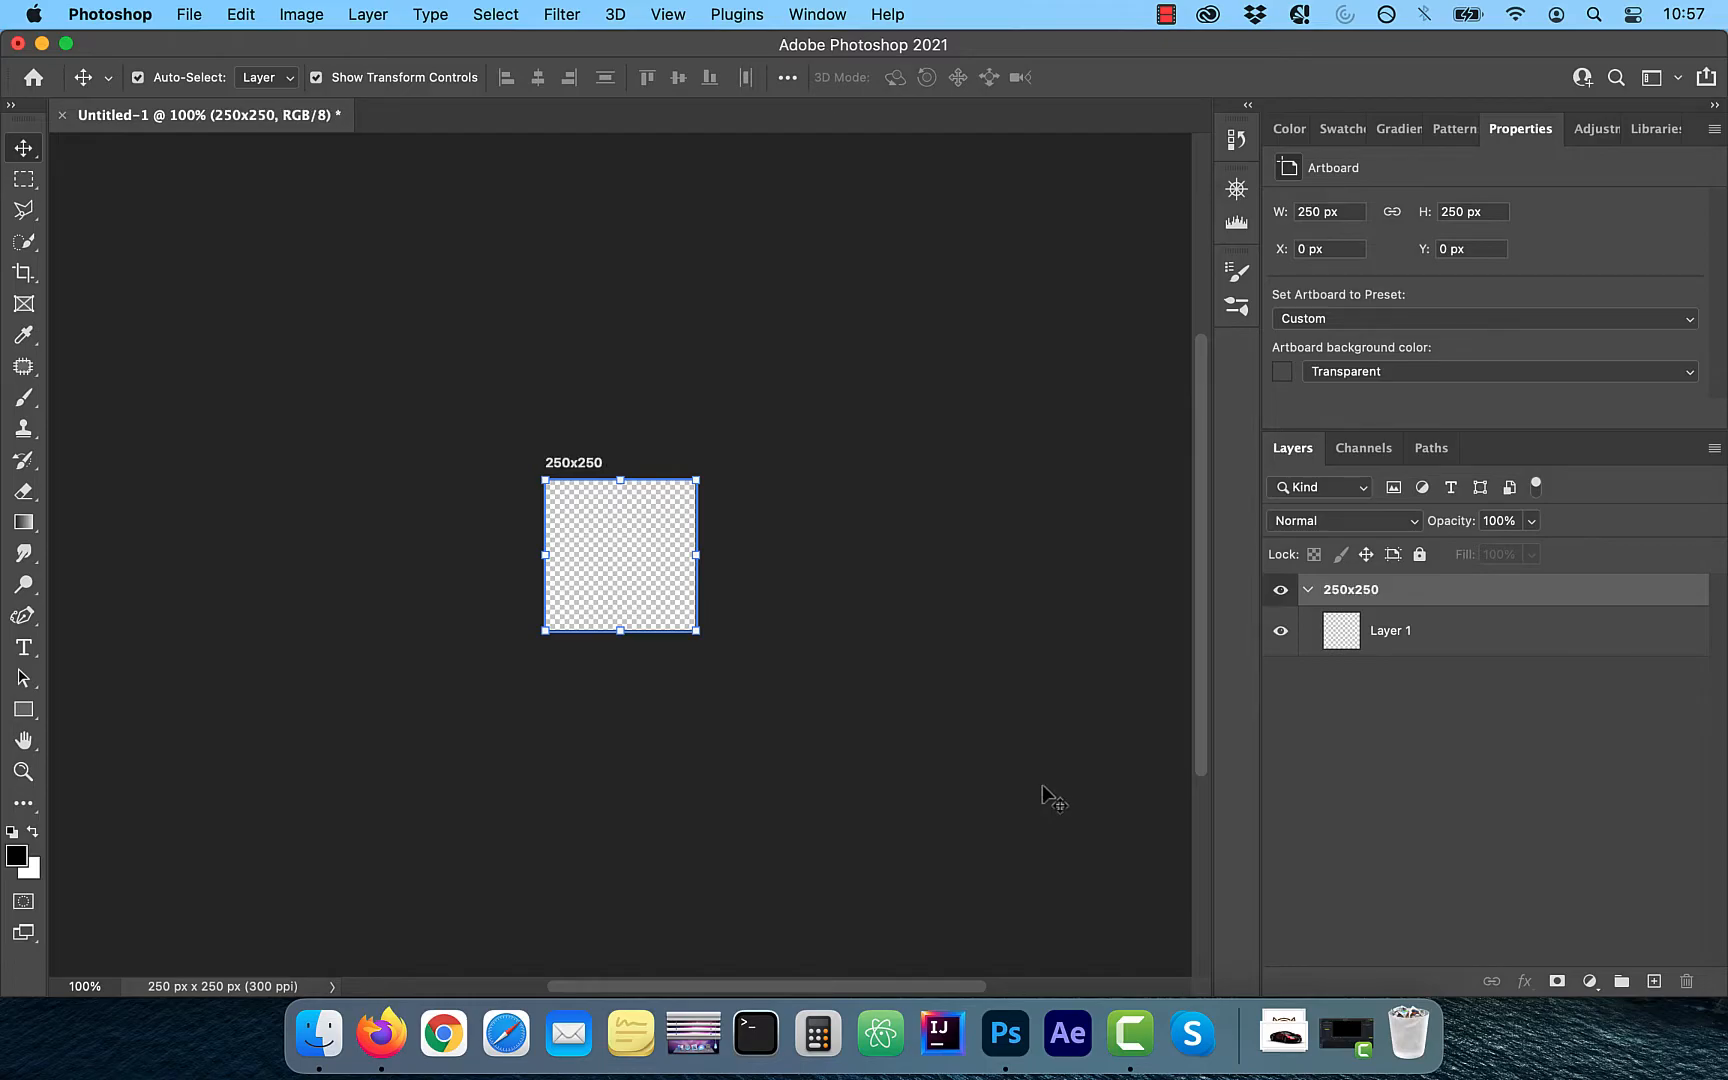
Look up the Inline Rectangle ad size in Firefox and add a 300 x 250 px artboard named 300x250 in Photoshop.
click(381, 1033)
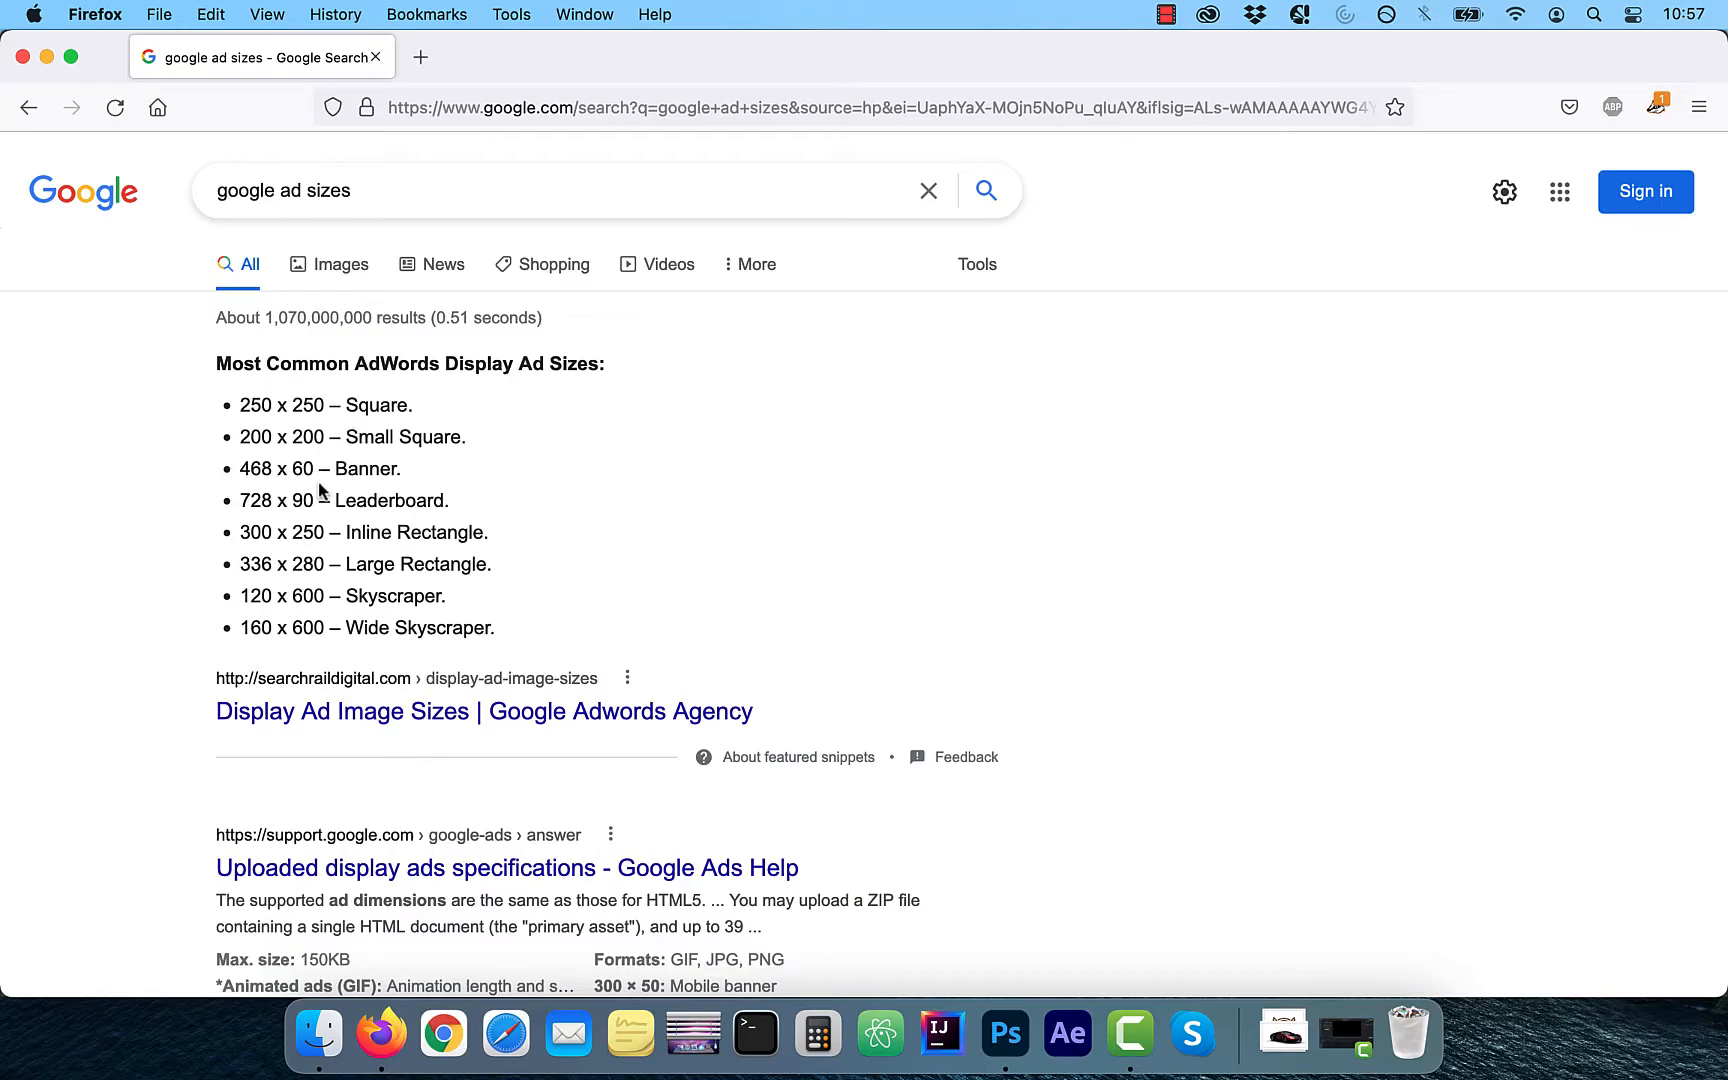
drag(249, 536, 315, 537)
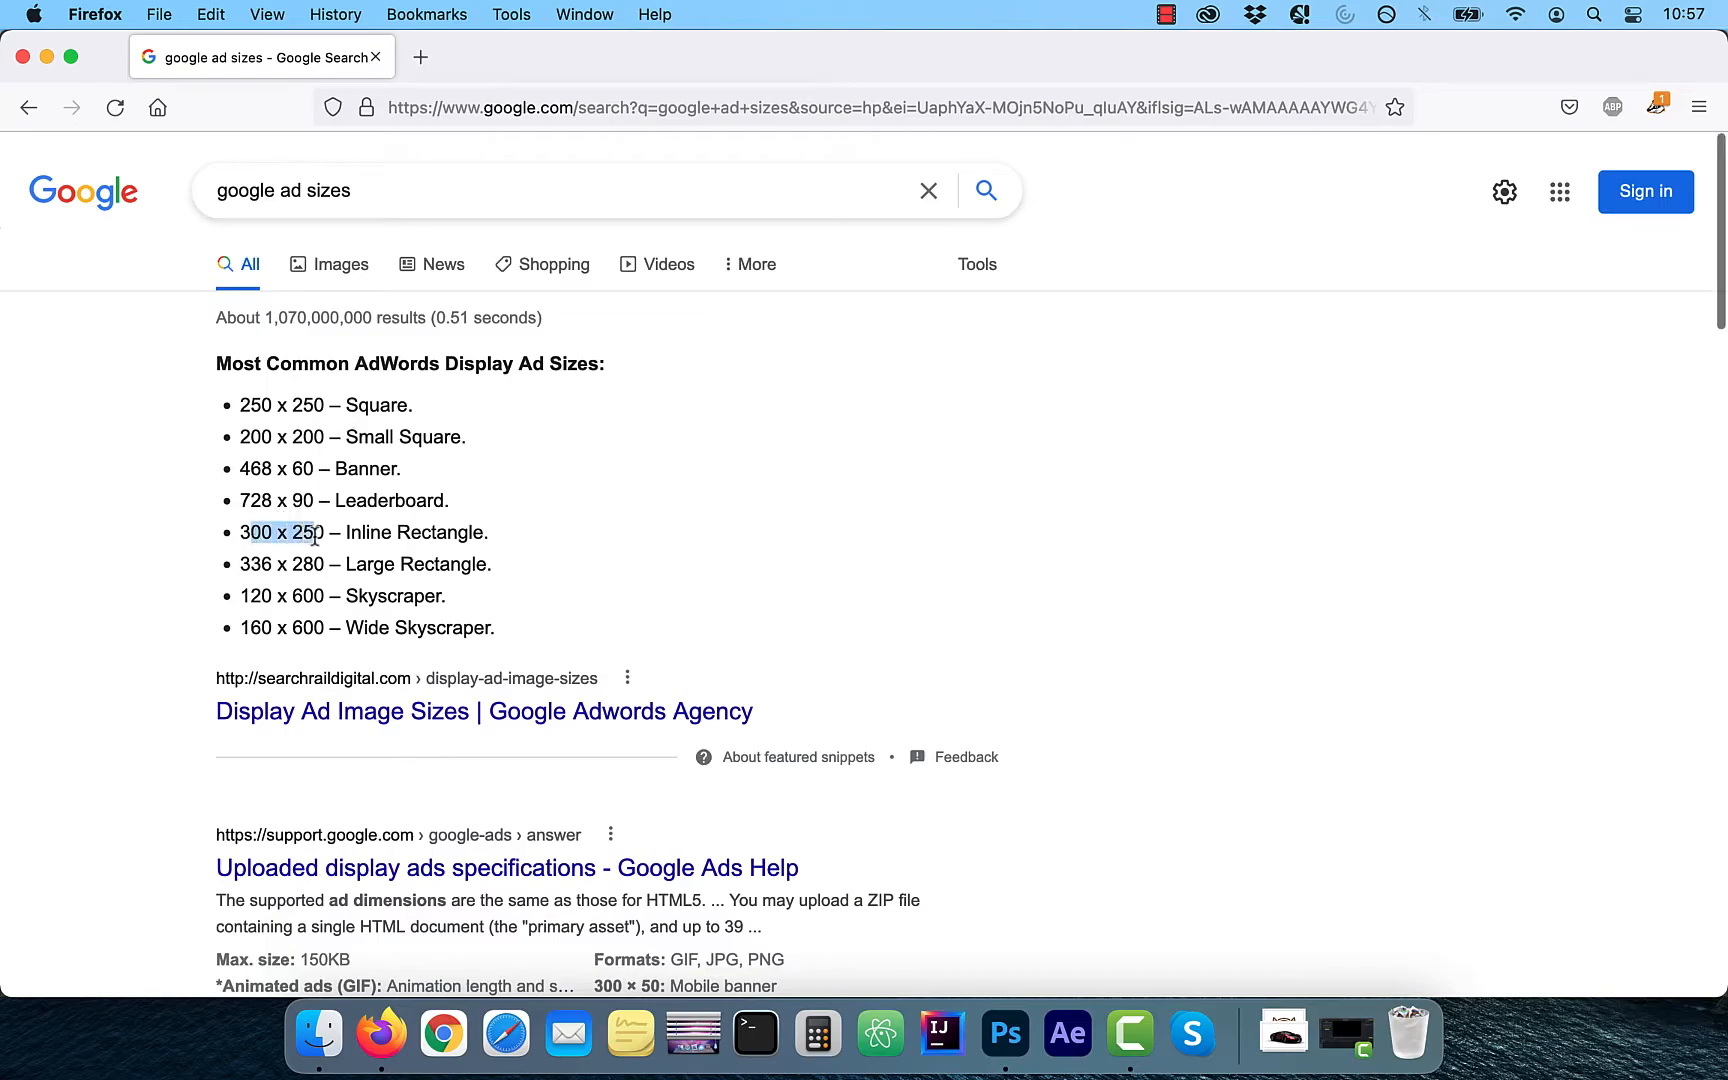
click(1005, 1033)
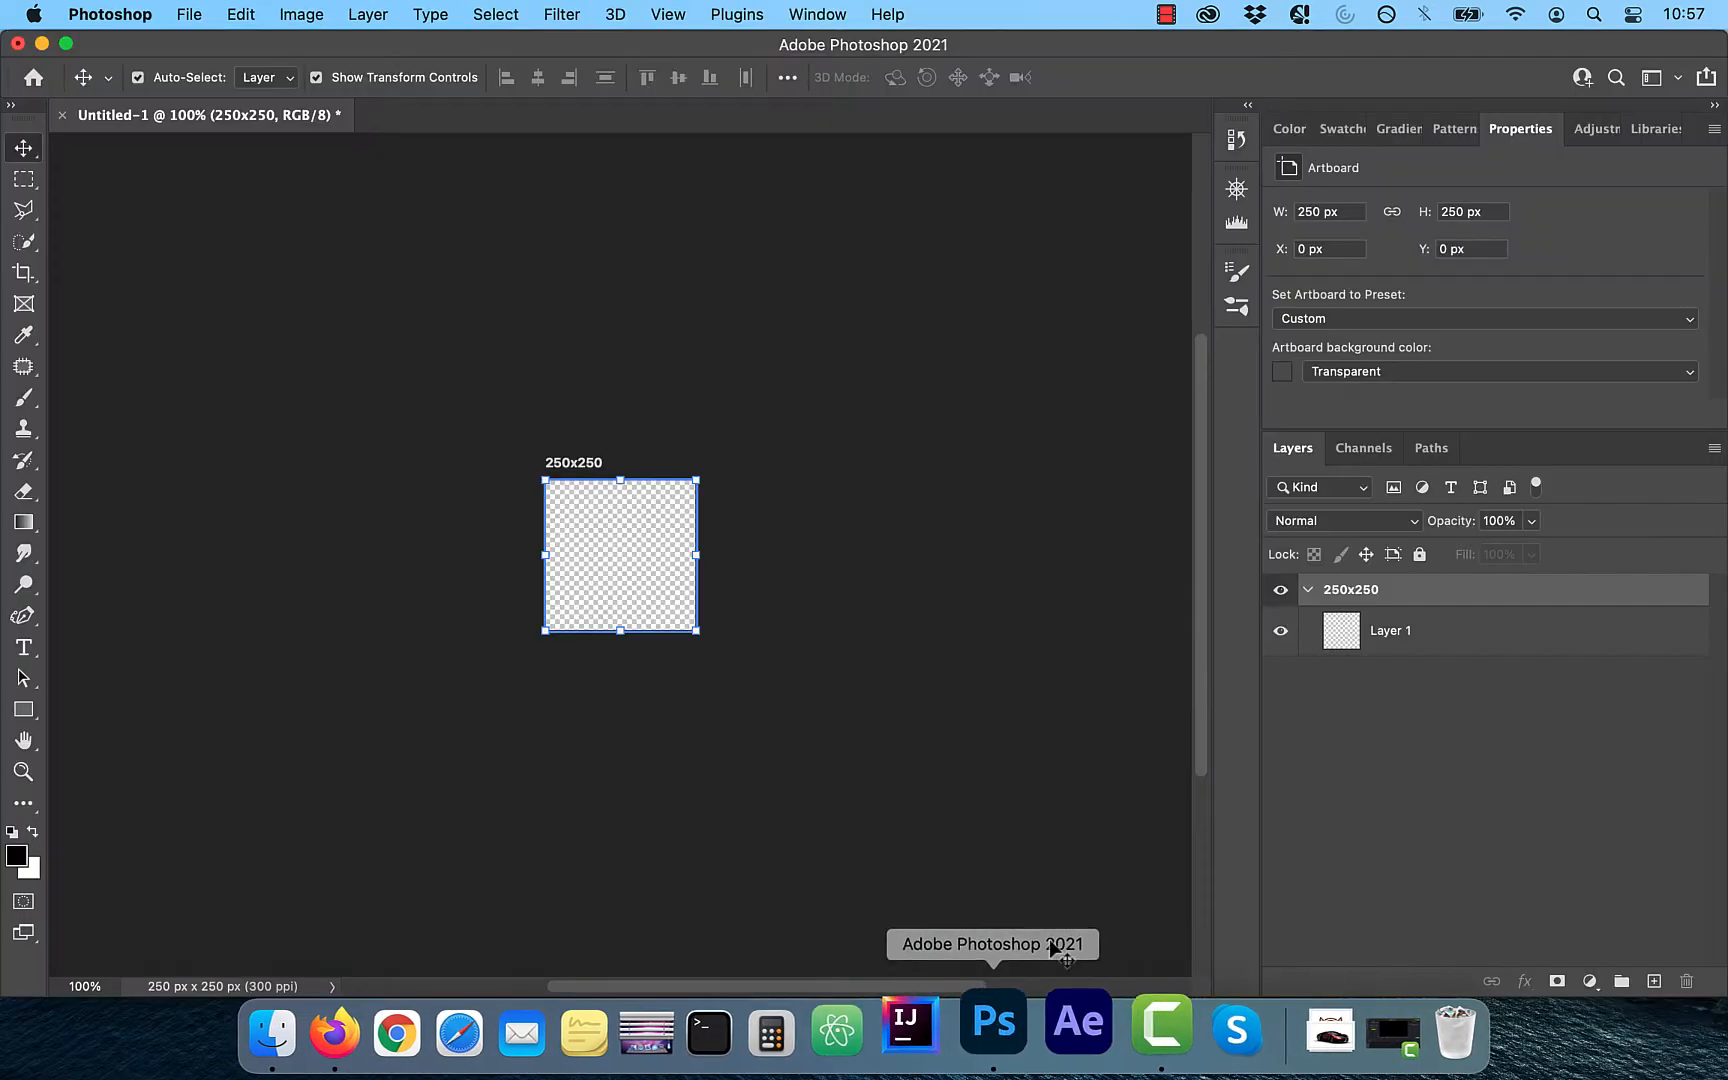
click(390, 12)
mouse_move(390, 45)
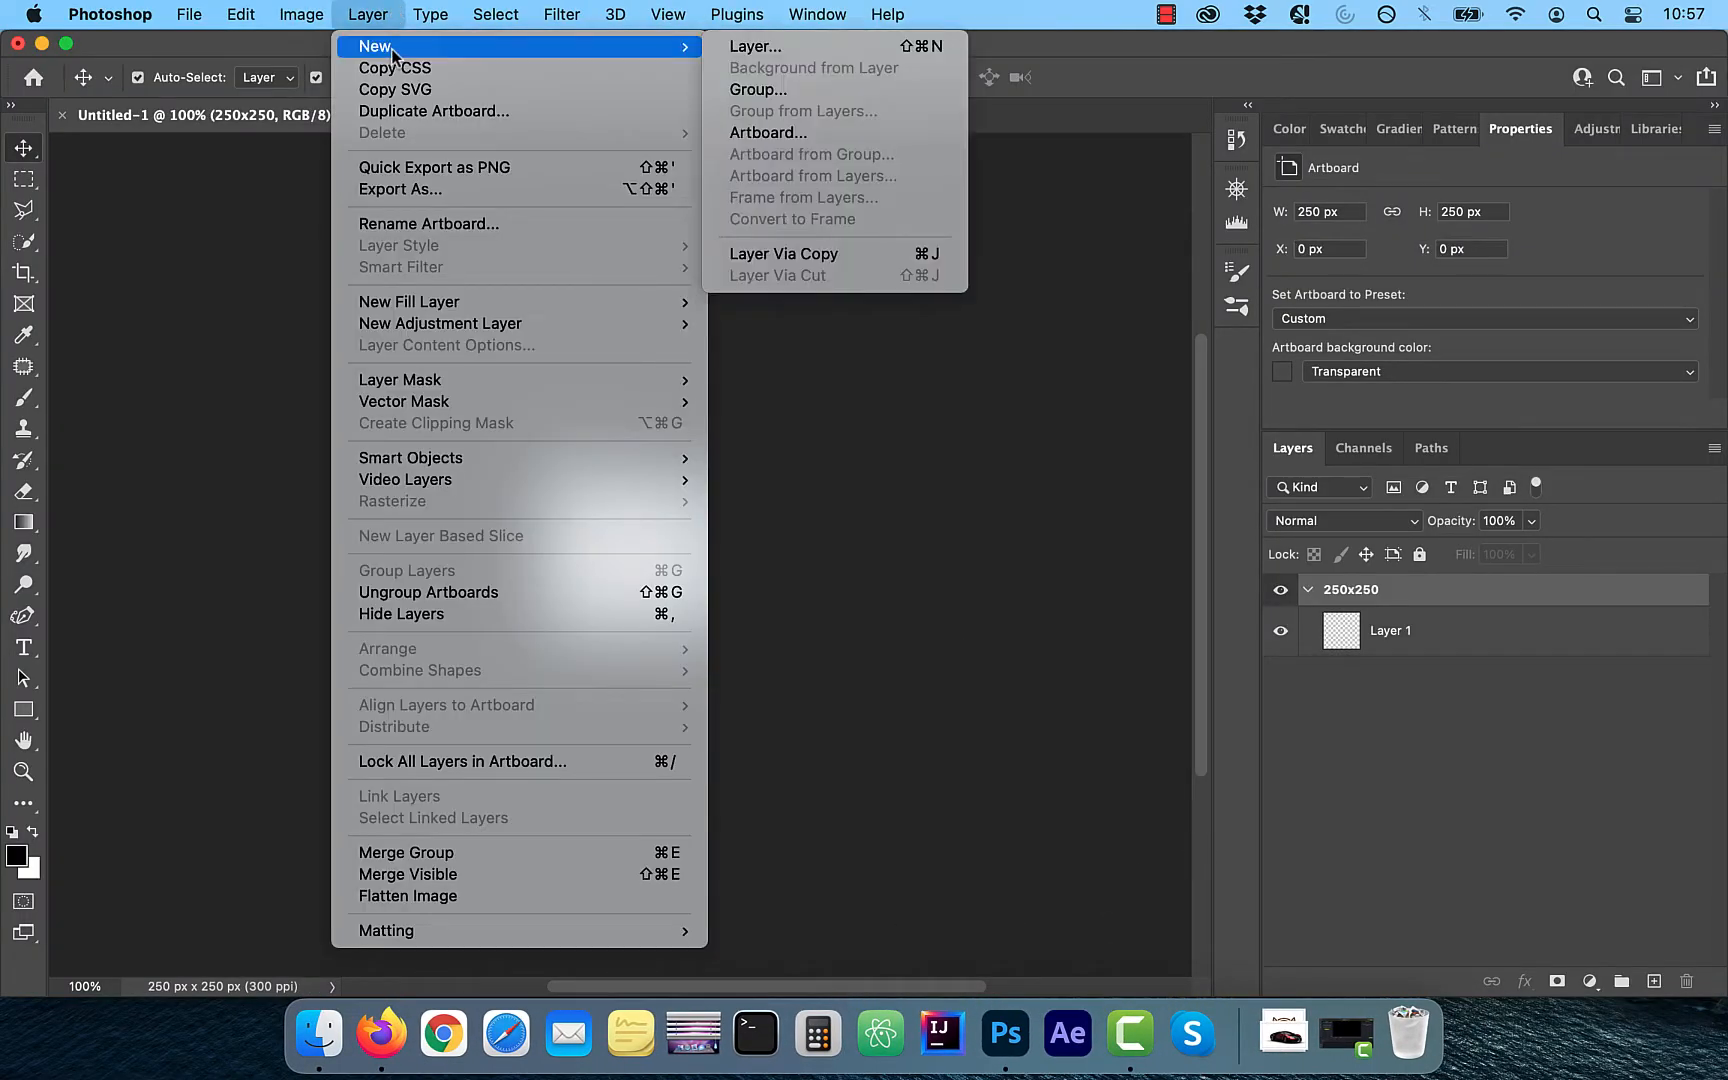
click(795, 138)
click(378, 1030)
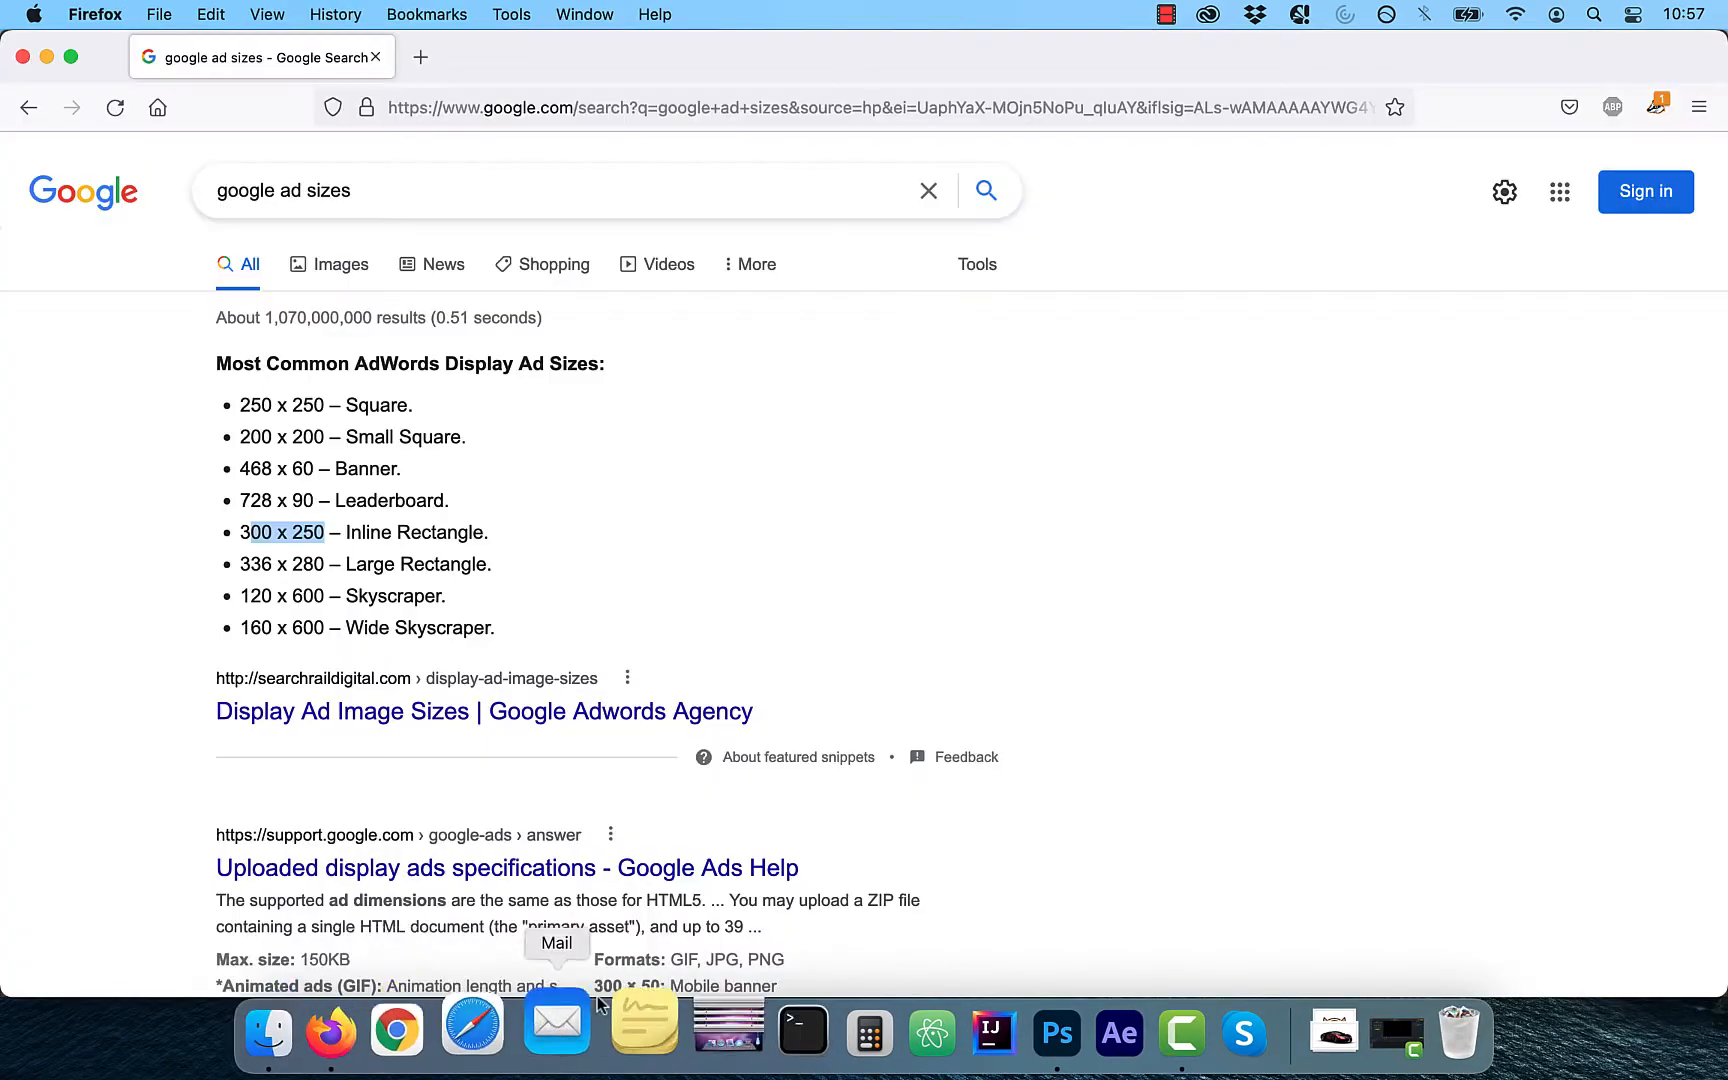
click(1006, 1040)
text(300x250)
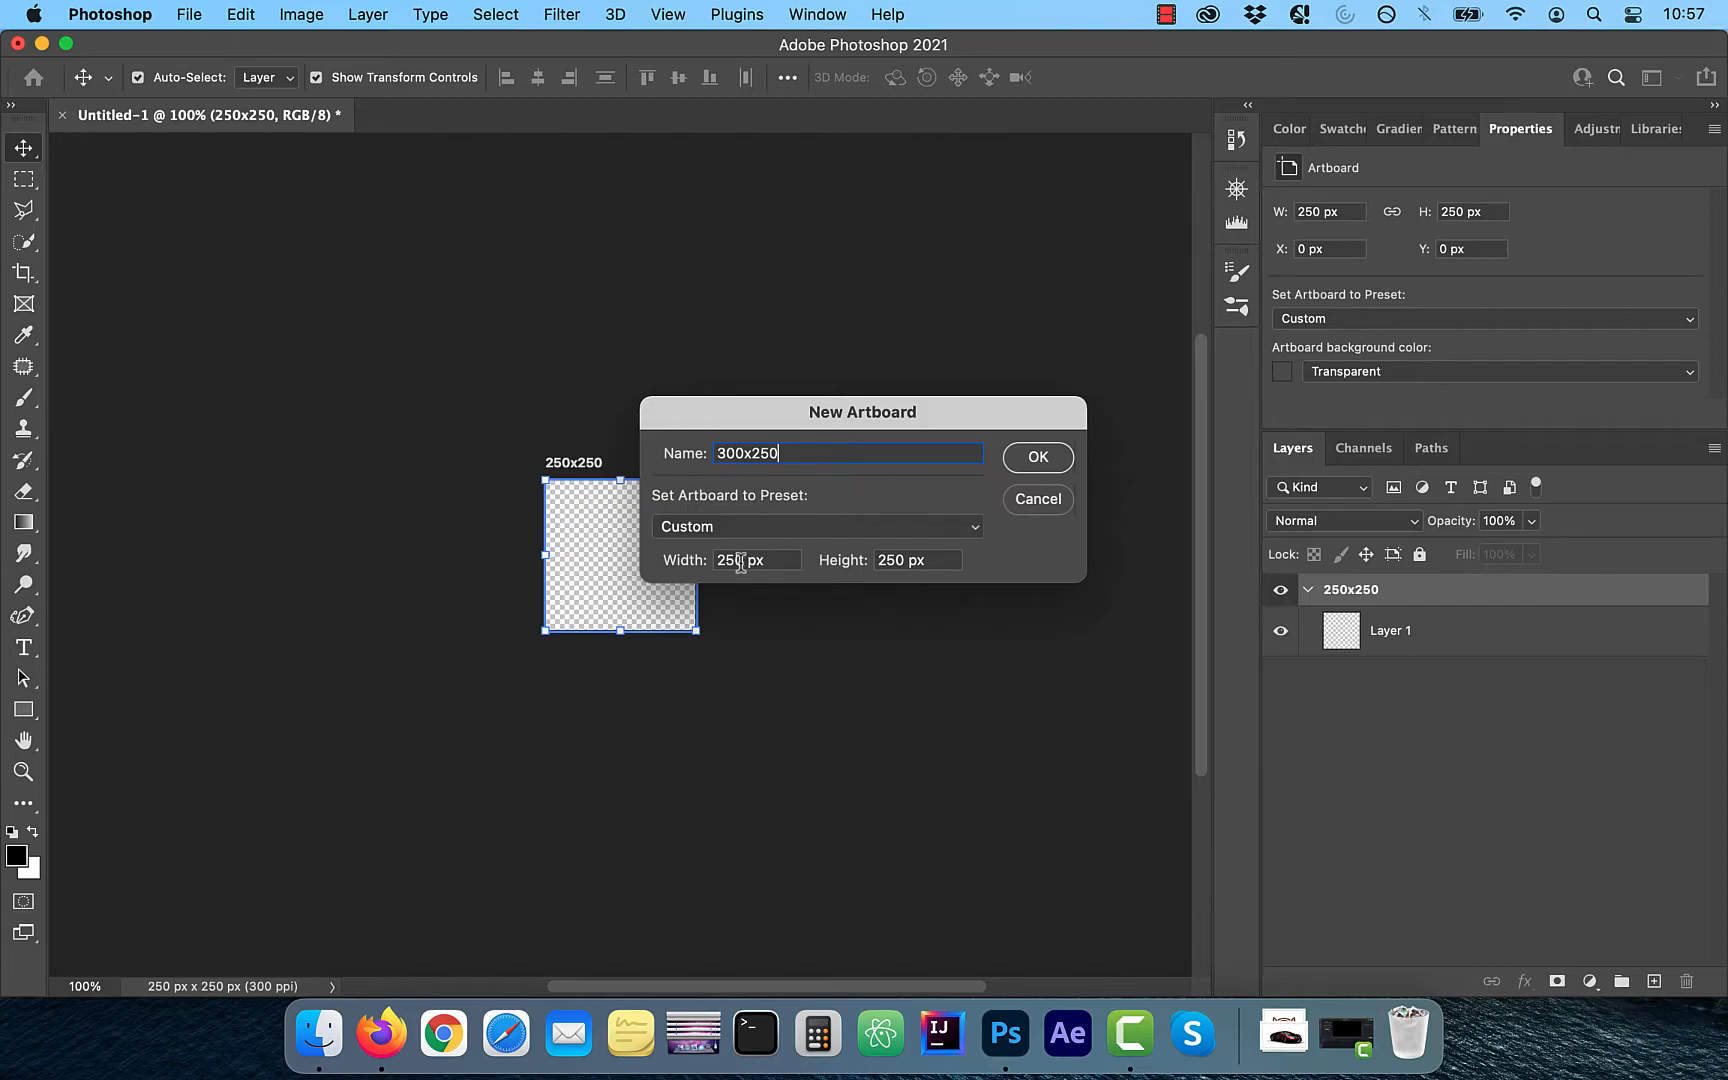
click(740, 562)
text(300)
click(1040, 458)
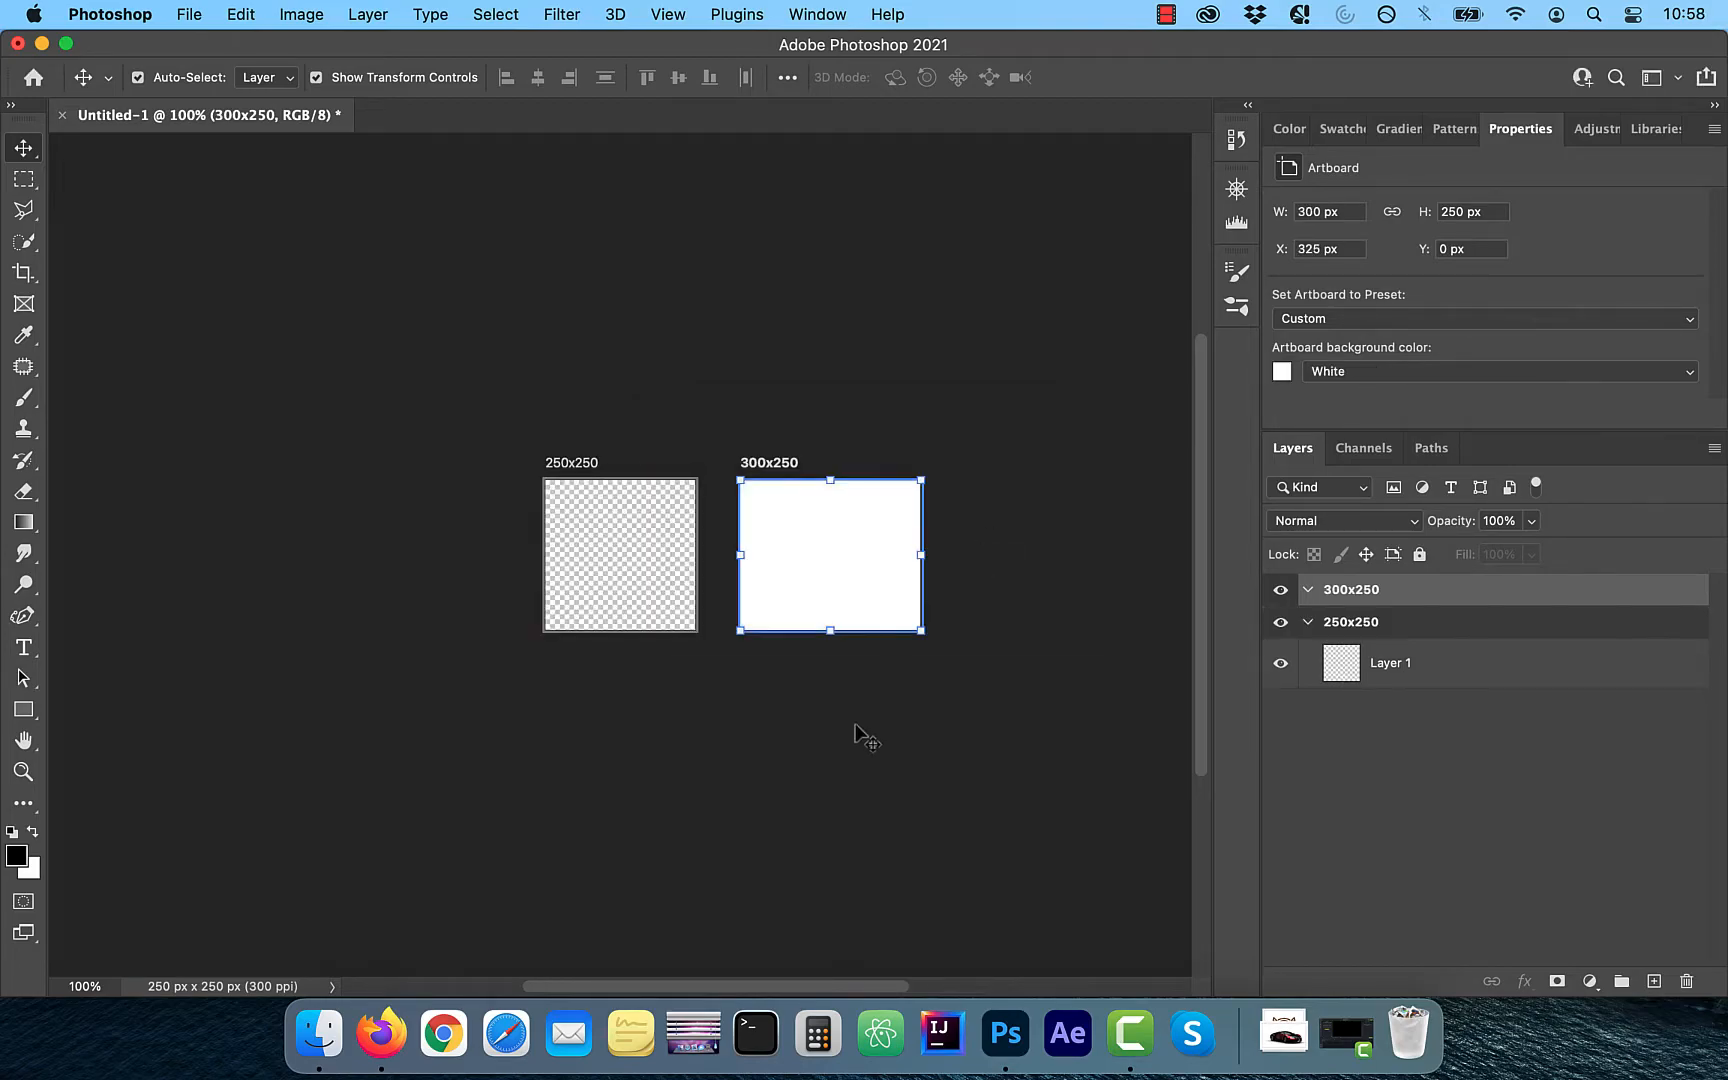
Set the background of the 300x250 artboard to transparent.
click(1404, 372)
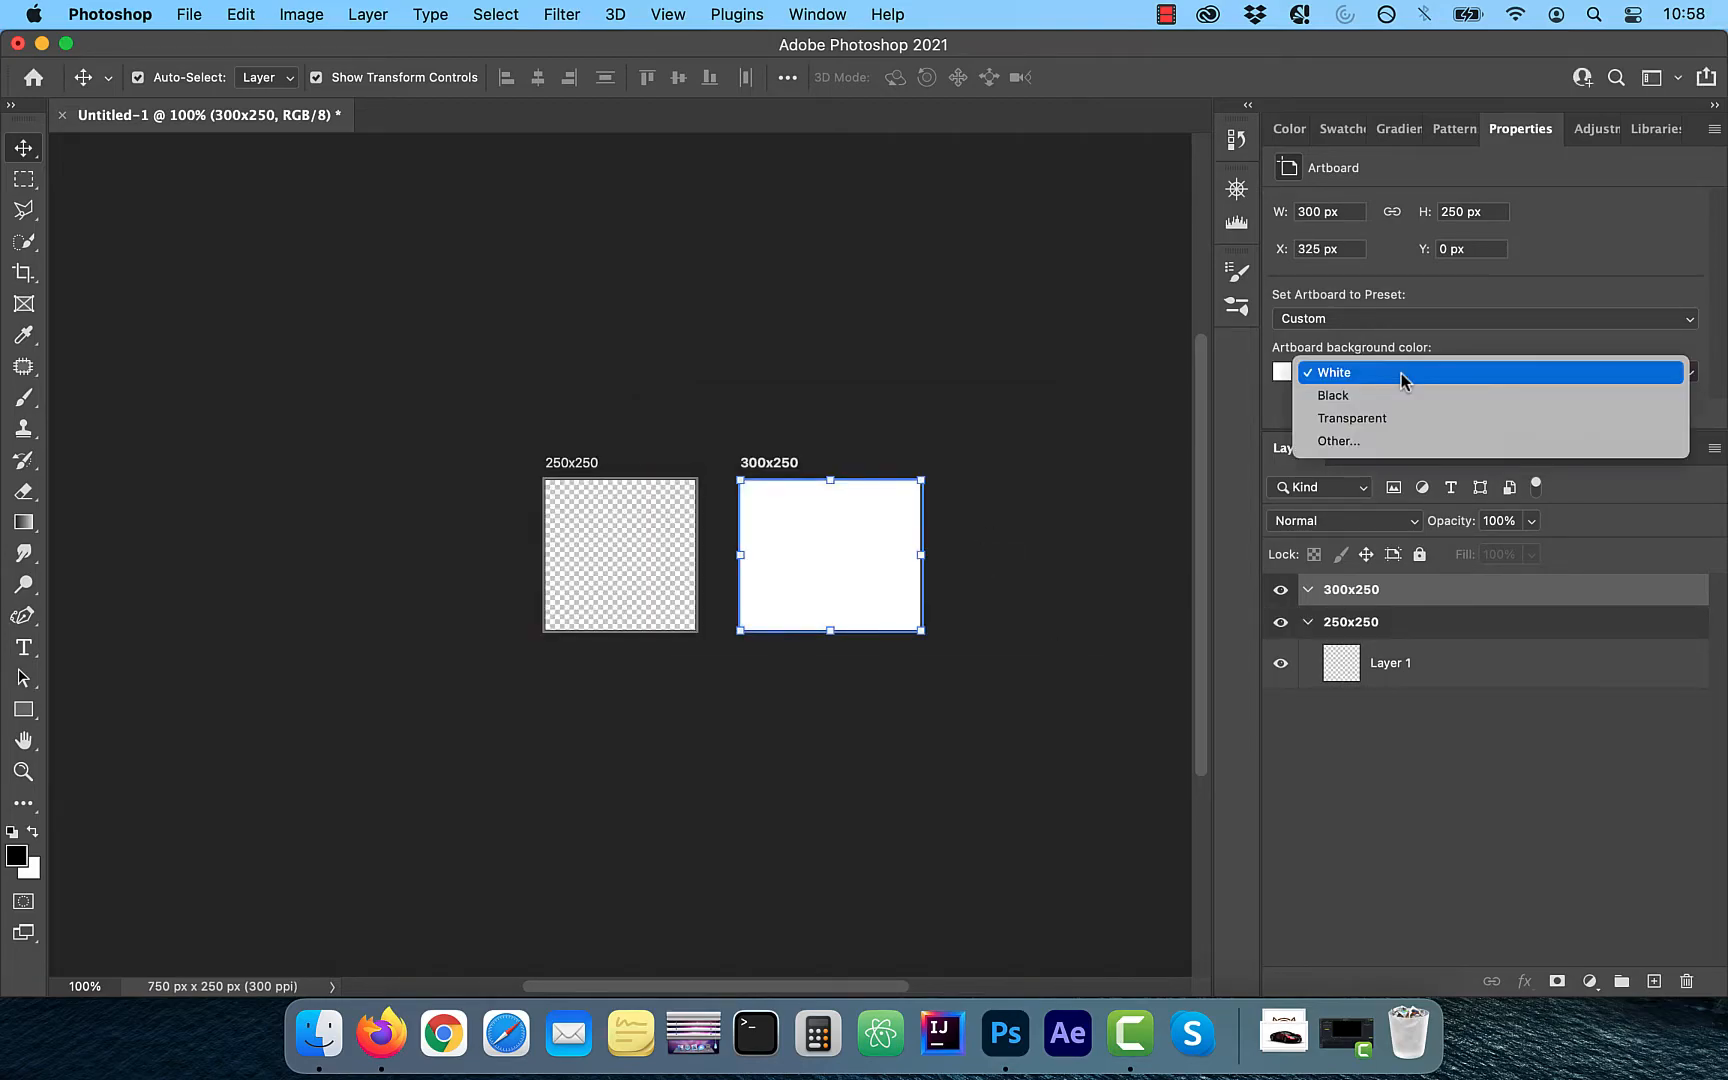
click(1390, 420)
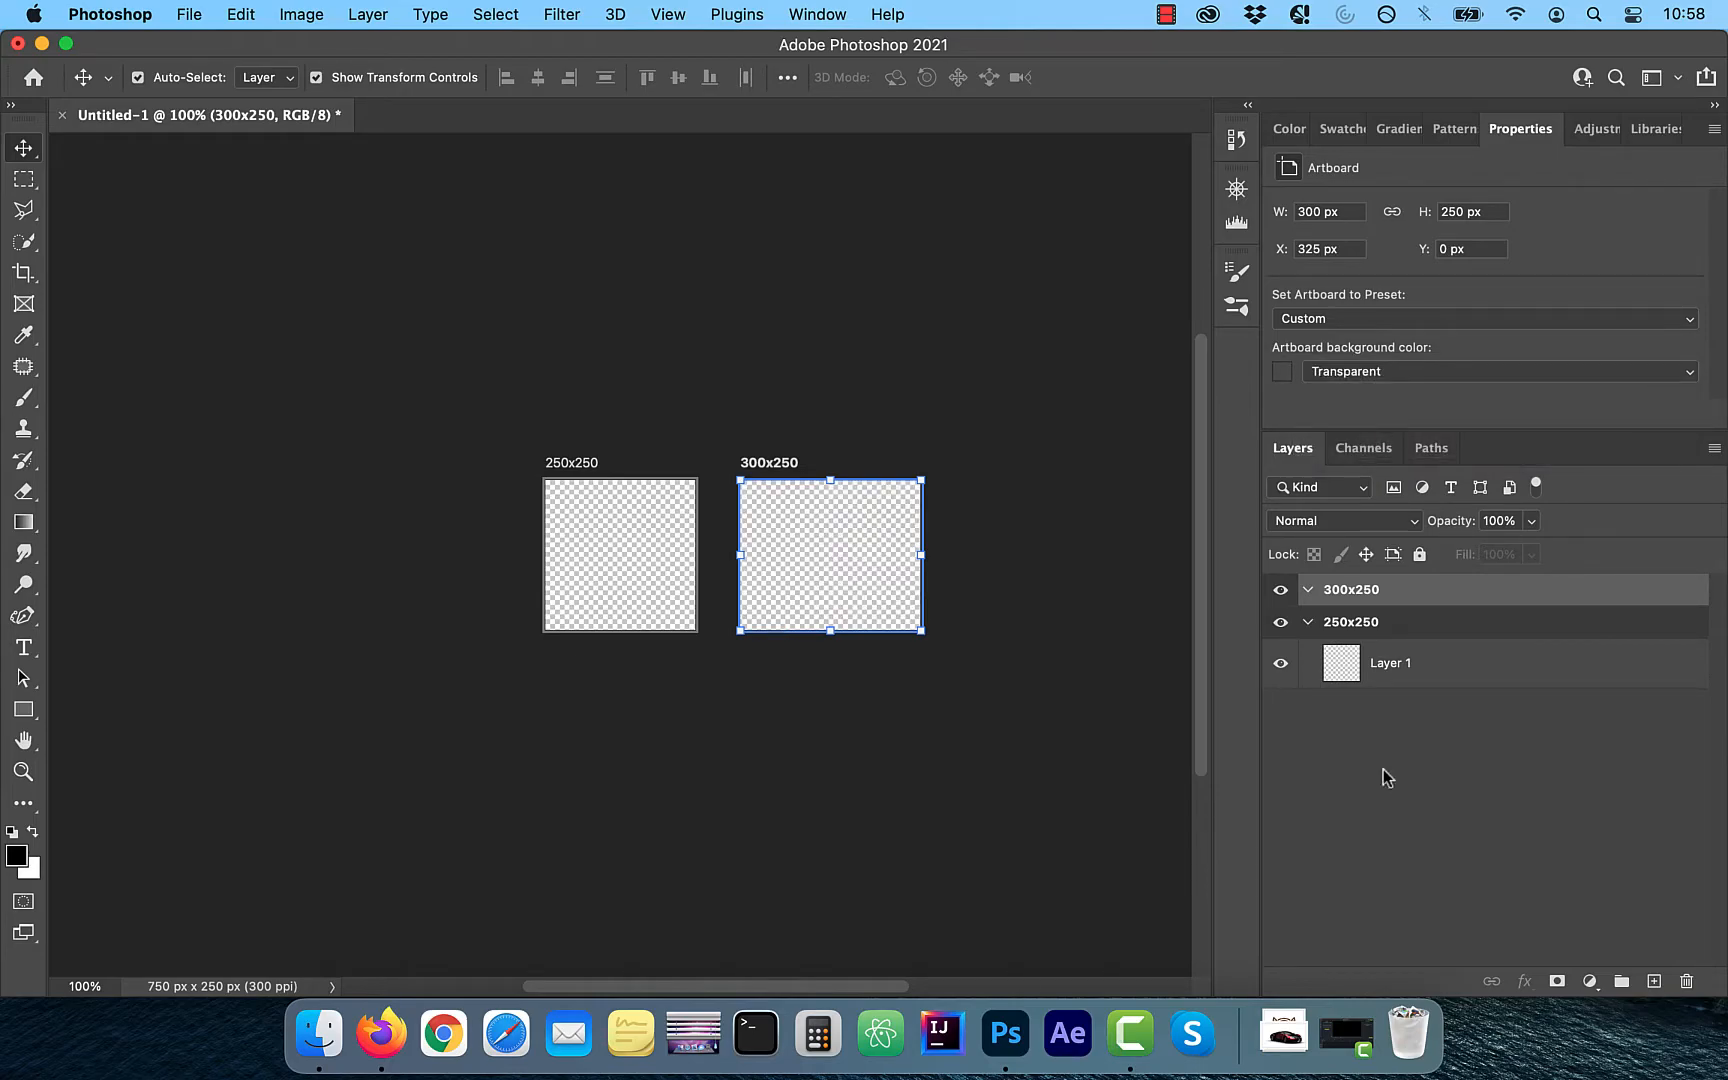
click(1384, 838)
Check the Wide Skyscraper size in Firefox and add a 160 x 600 px artboard named 160x600 with a transparent background.
click(368, 14)
click(765, 128)
click(399, 1033)
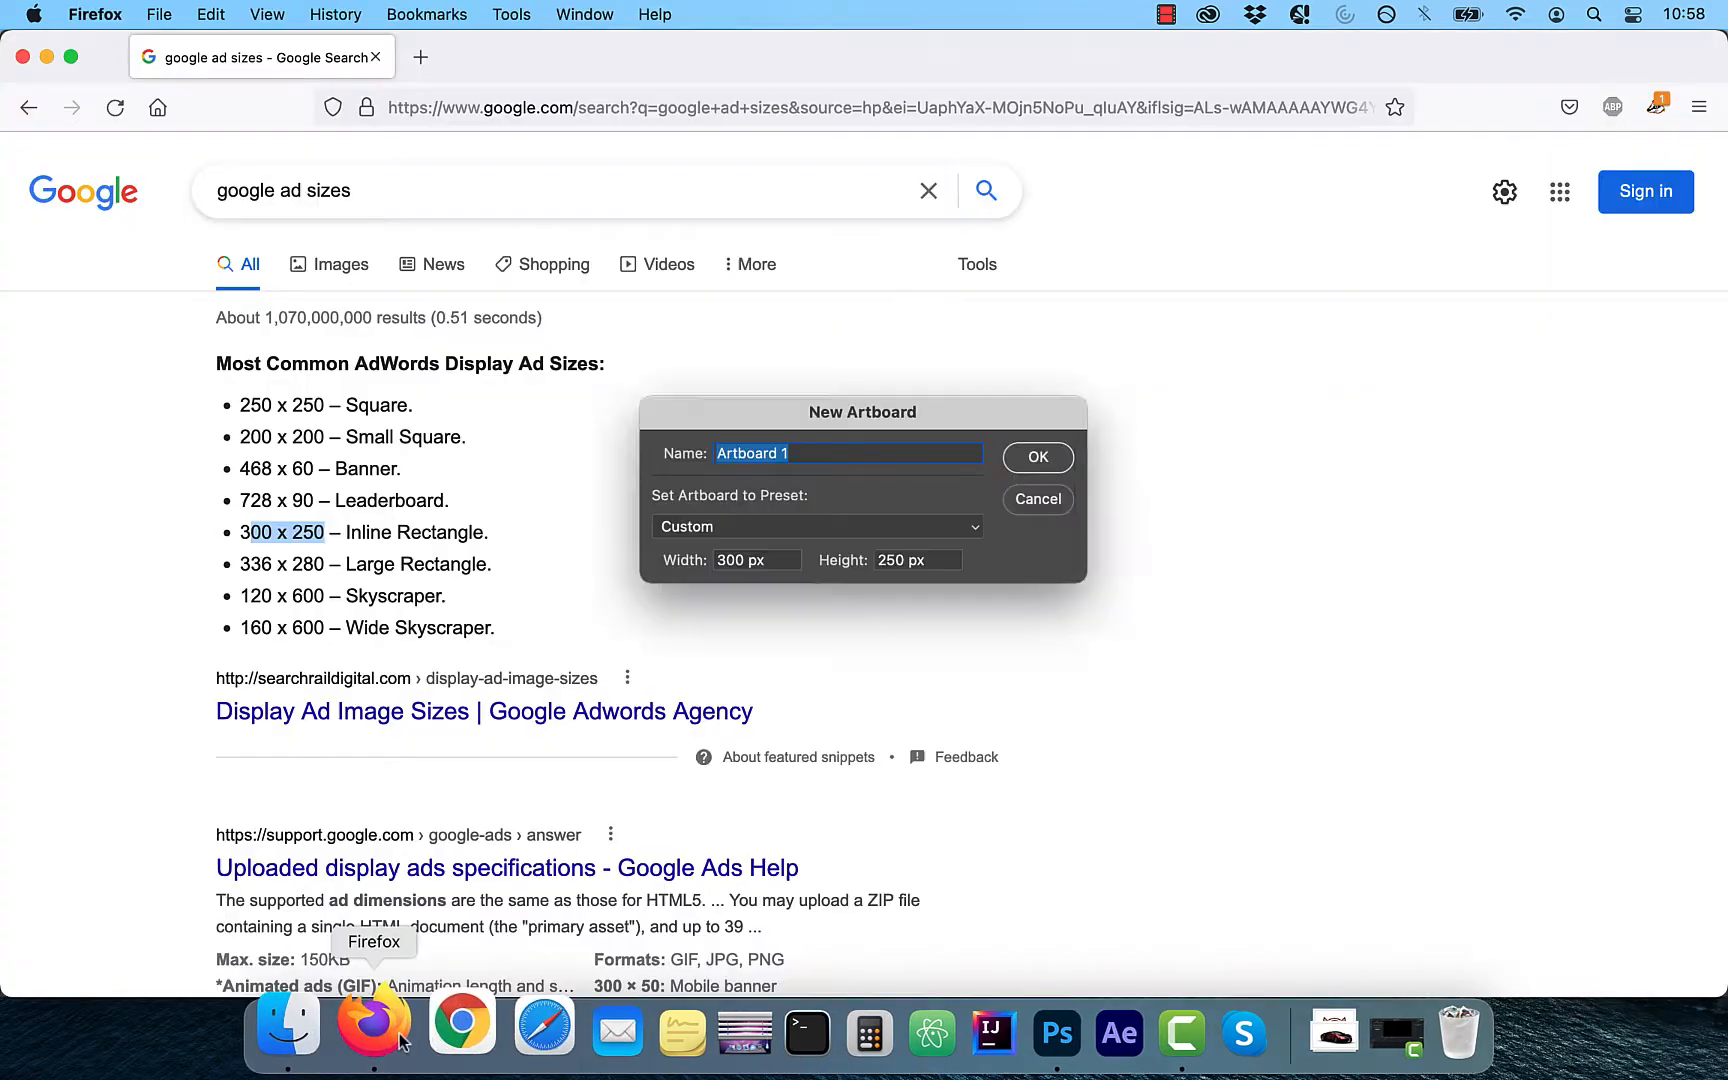
drag(252, 628, 326, 629)
click(1006, 1028)
double_click(730, 560)
text(160)
key(Tab)
text(600)
key(Tab)
text(160x600)
key(Return)
click(1361, 371)
click(1361, 417)
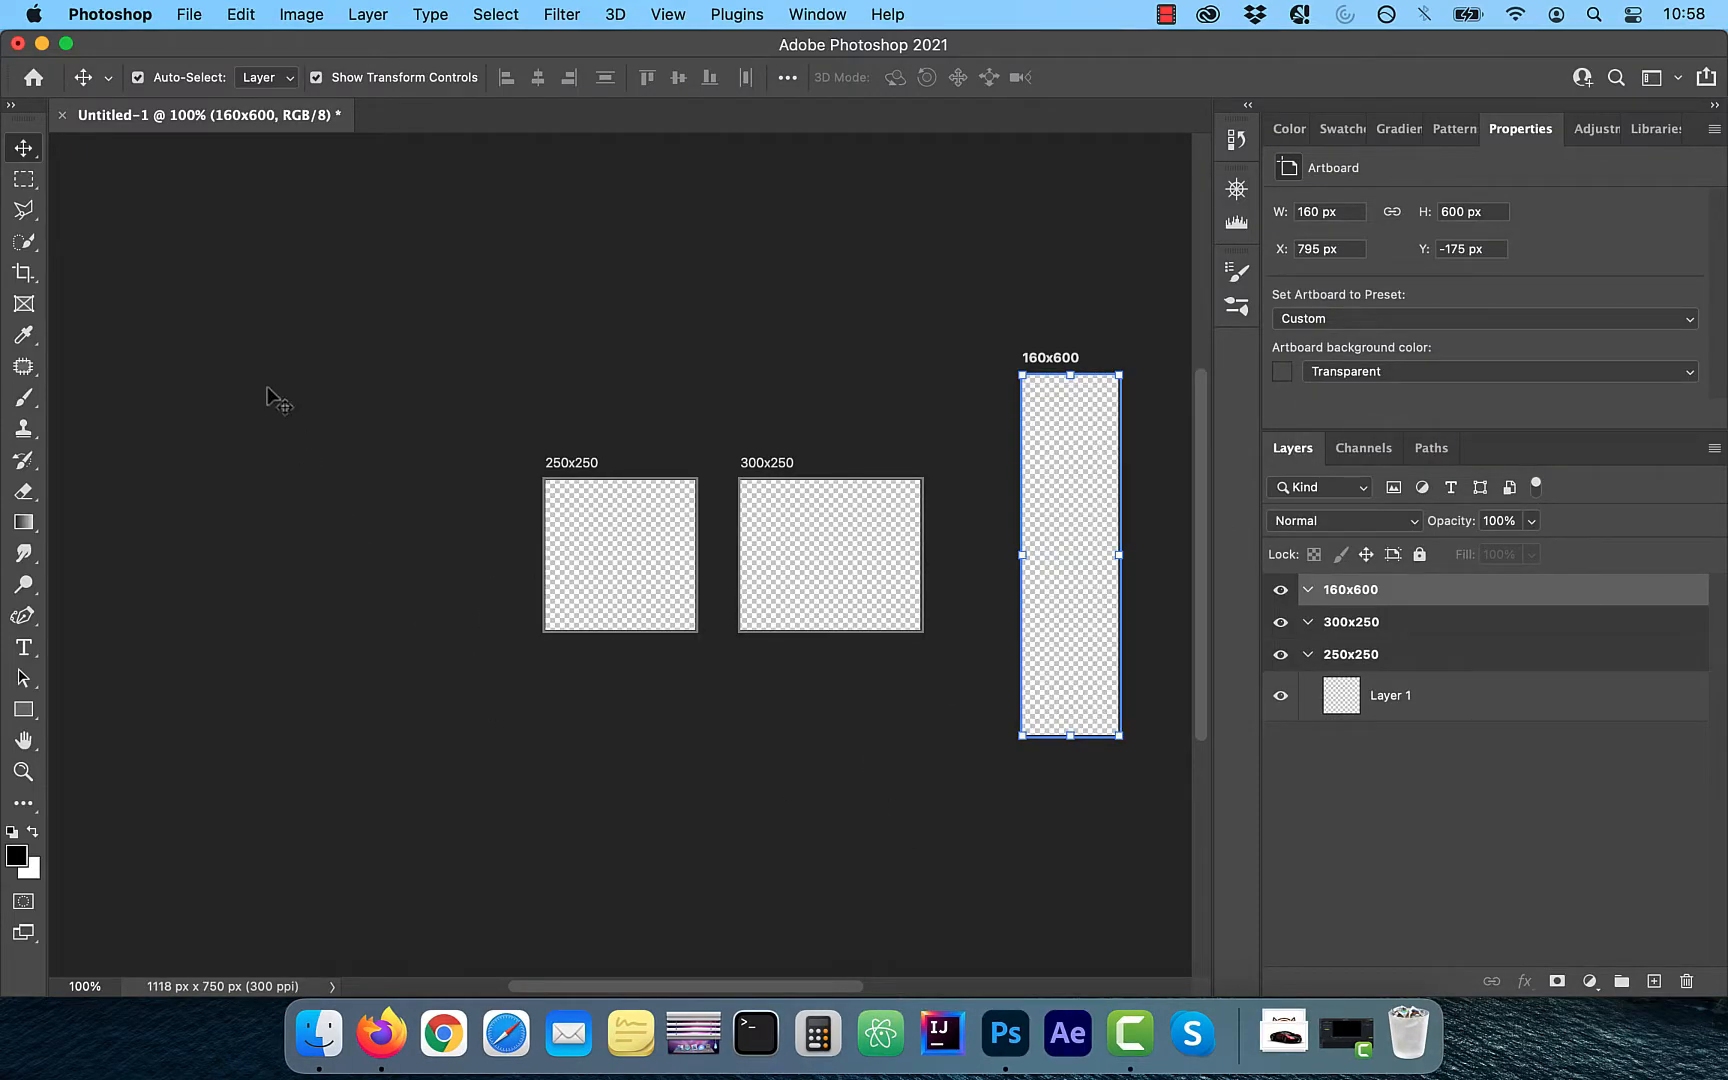
Rearrange the three artboards with the Artboard tool, leaving wider, similar gaps between them in a row.
click(27, 155)
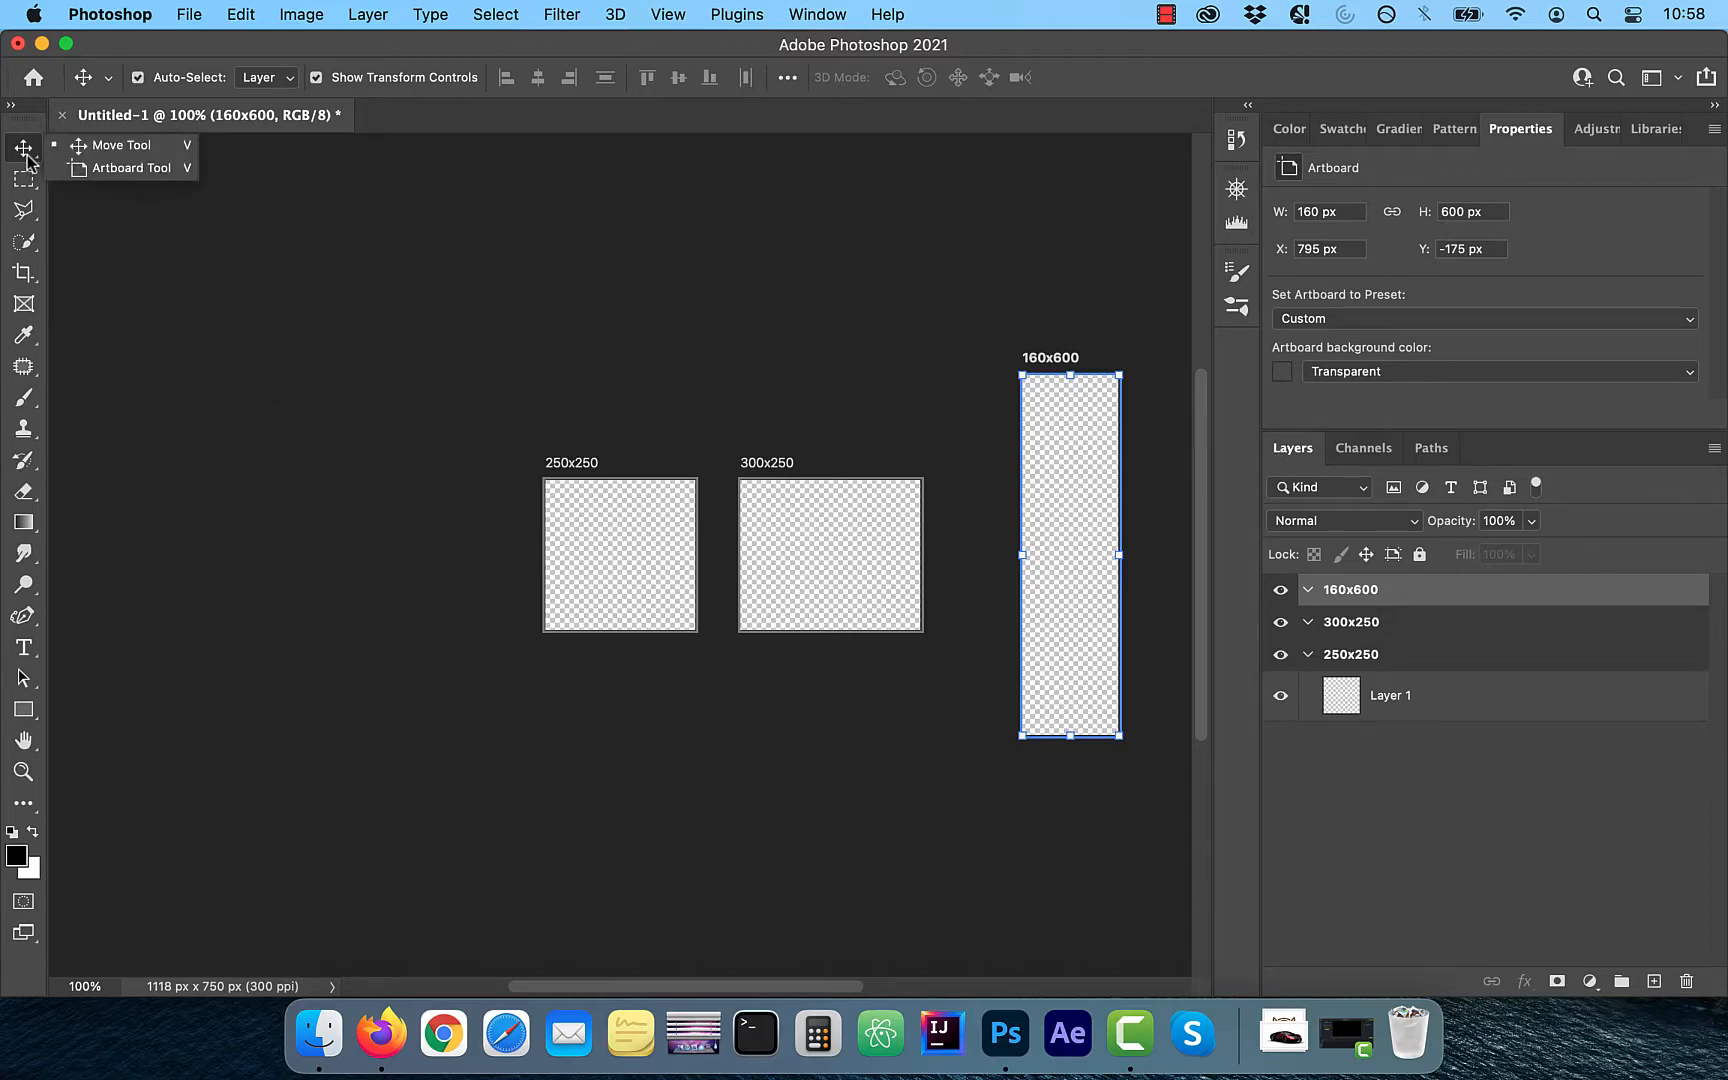
click(120, 168)
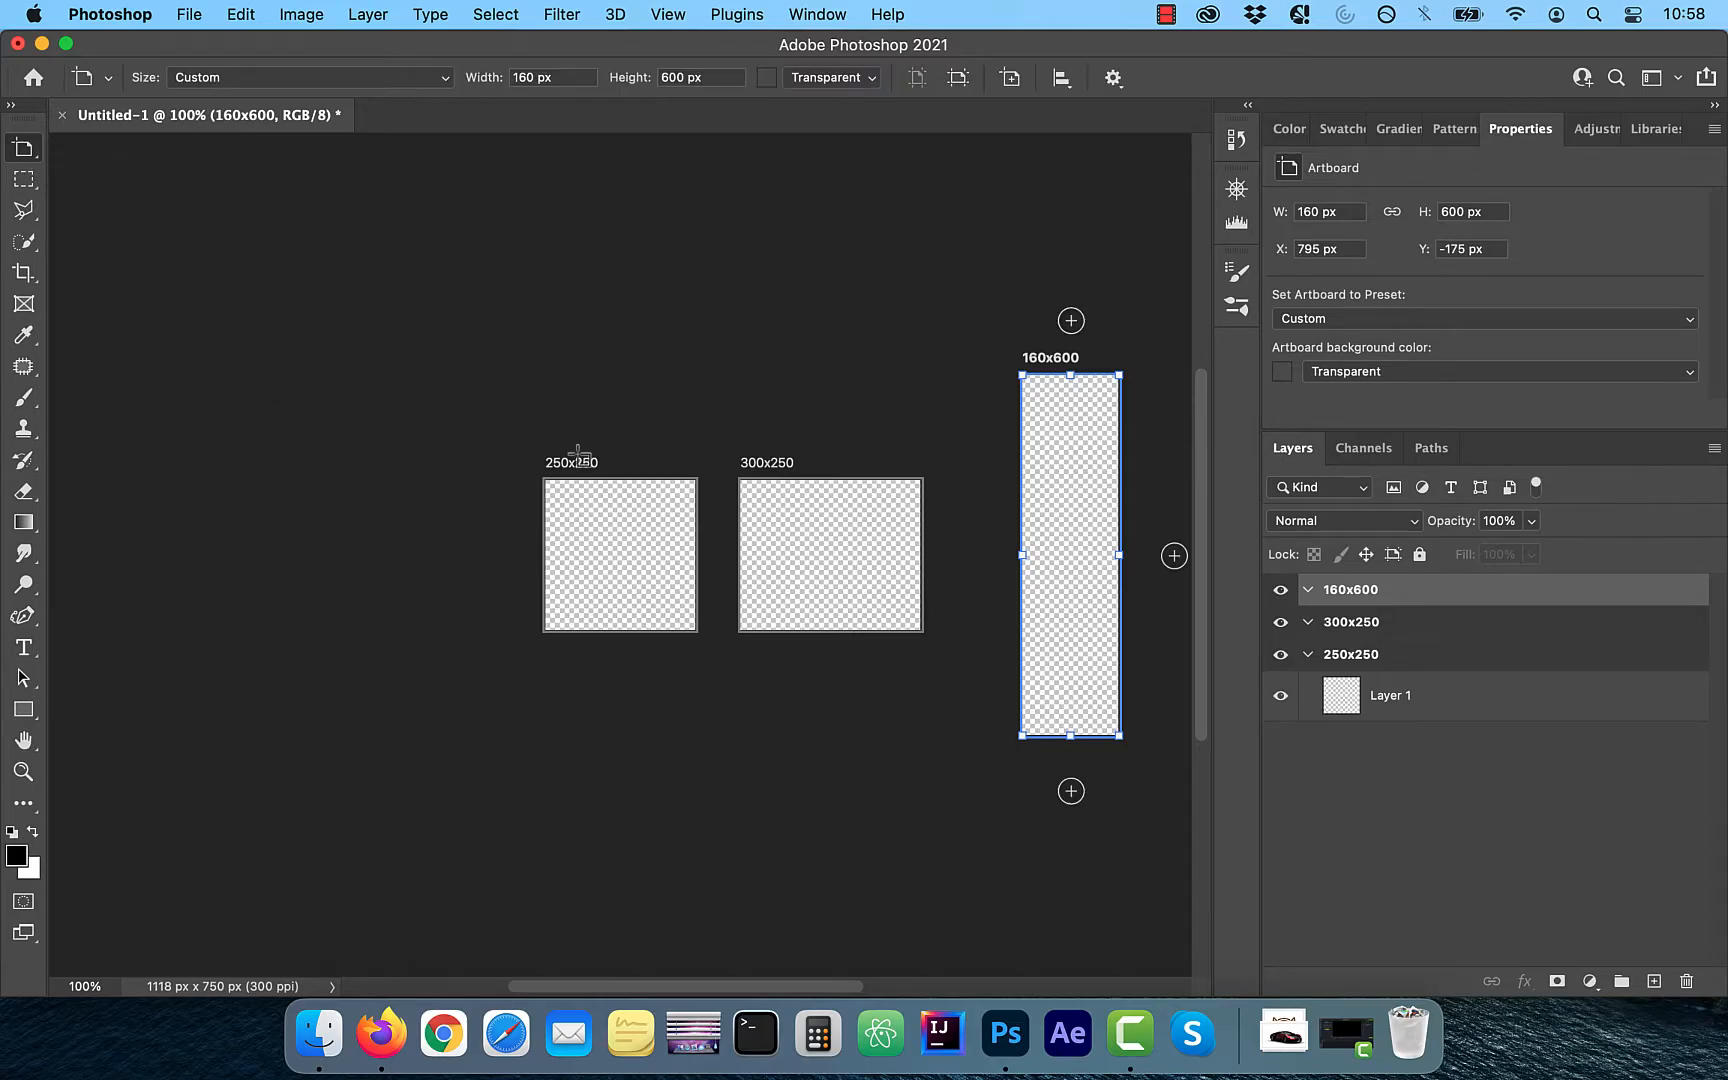
drag(577, 466, 404, 446)
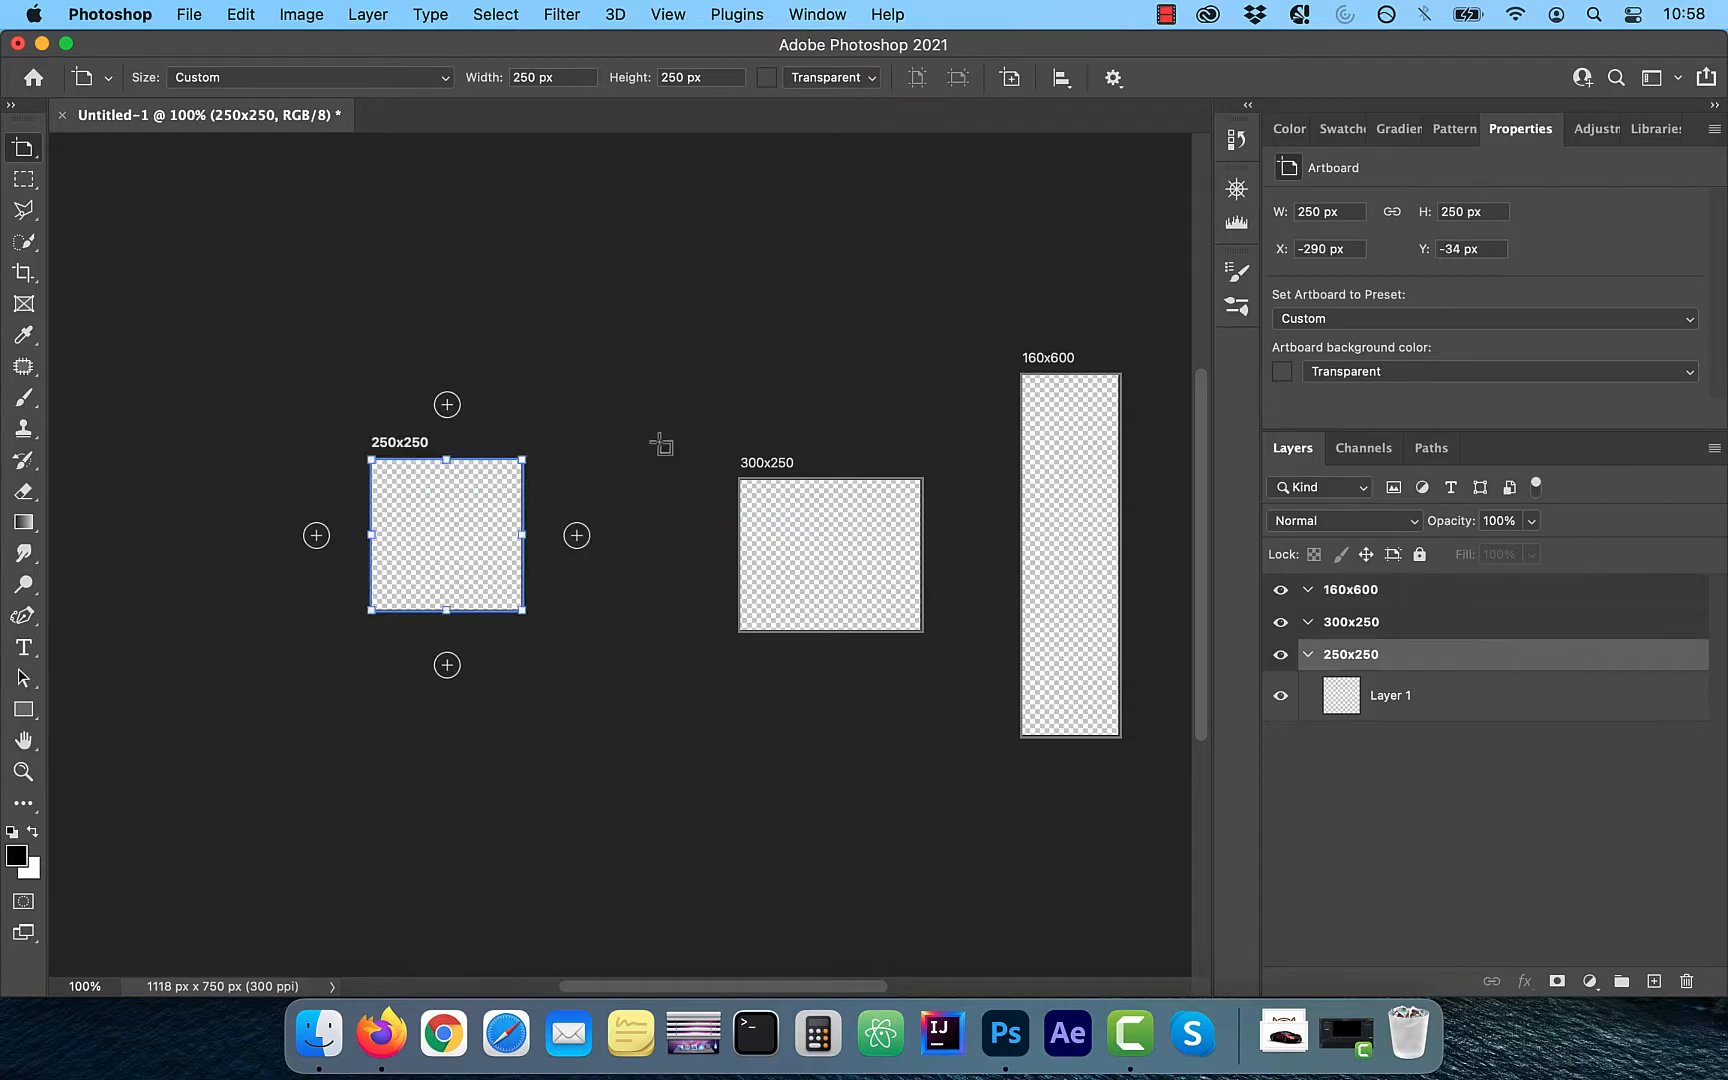
drag(783, 476, 667, 456)
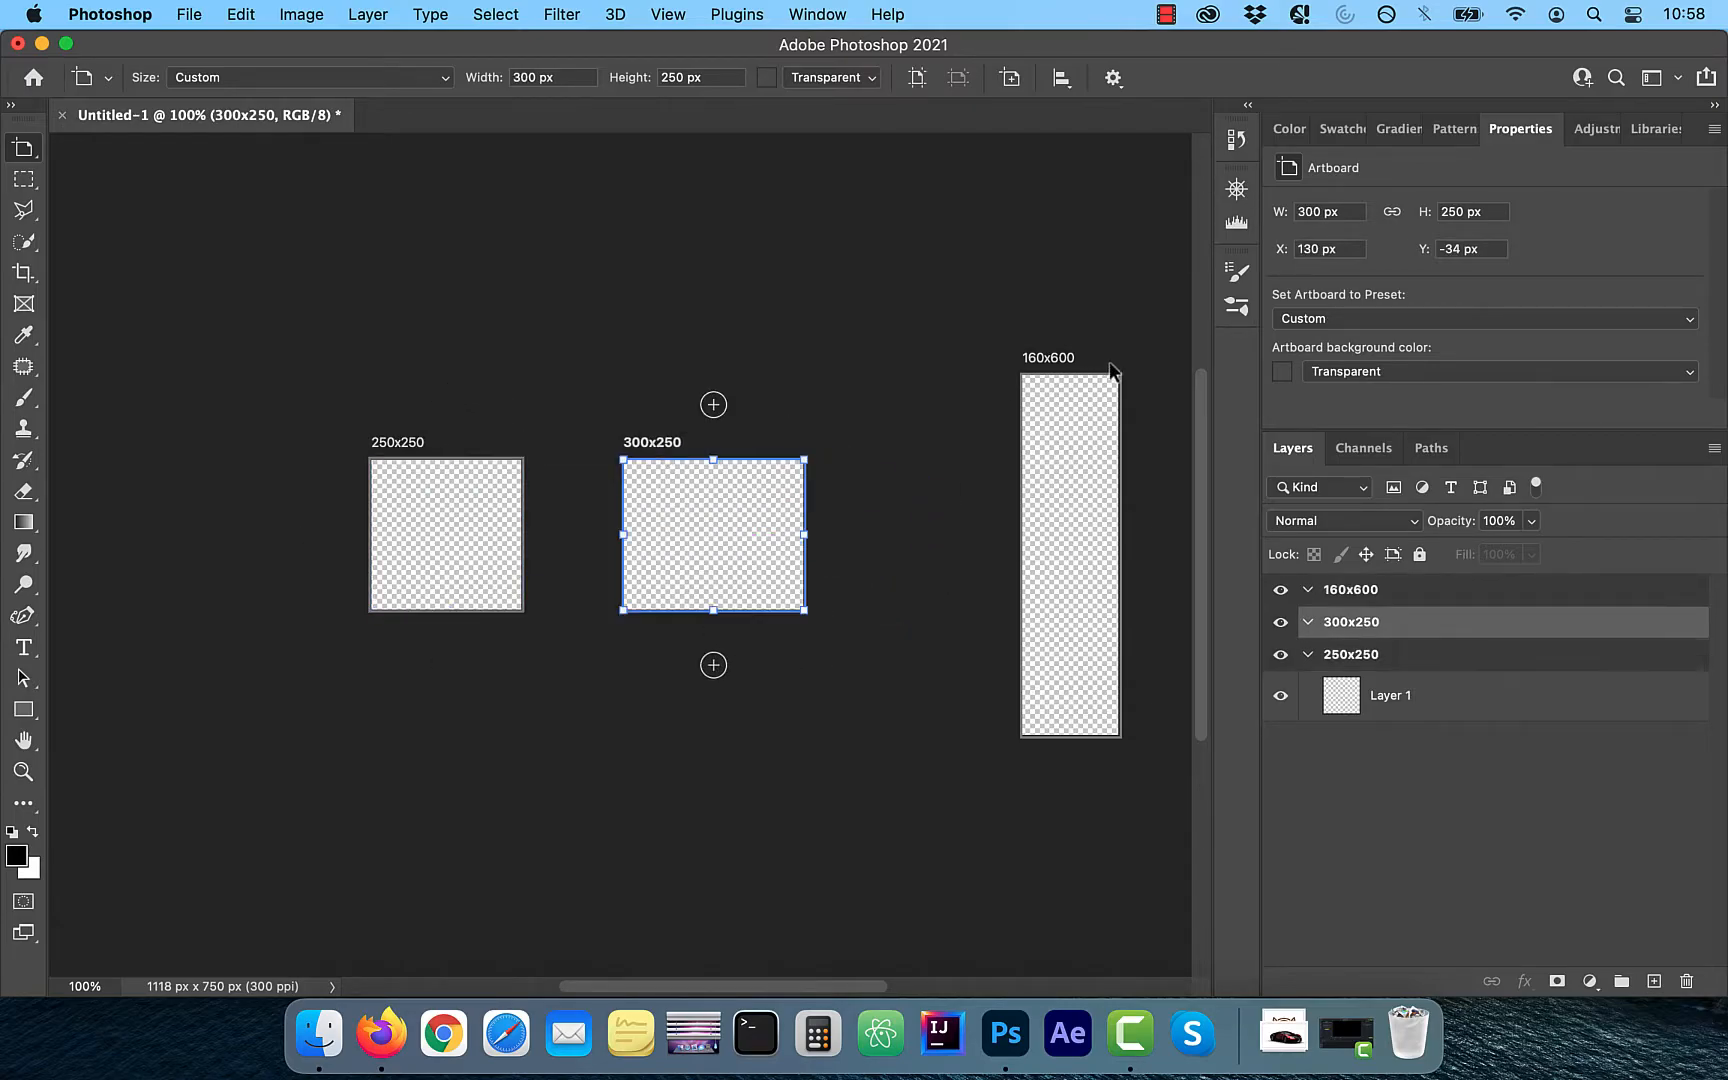
drag(1053, 368, 937, 368)
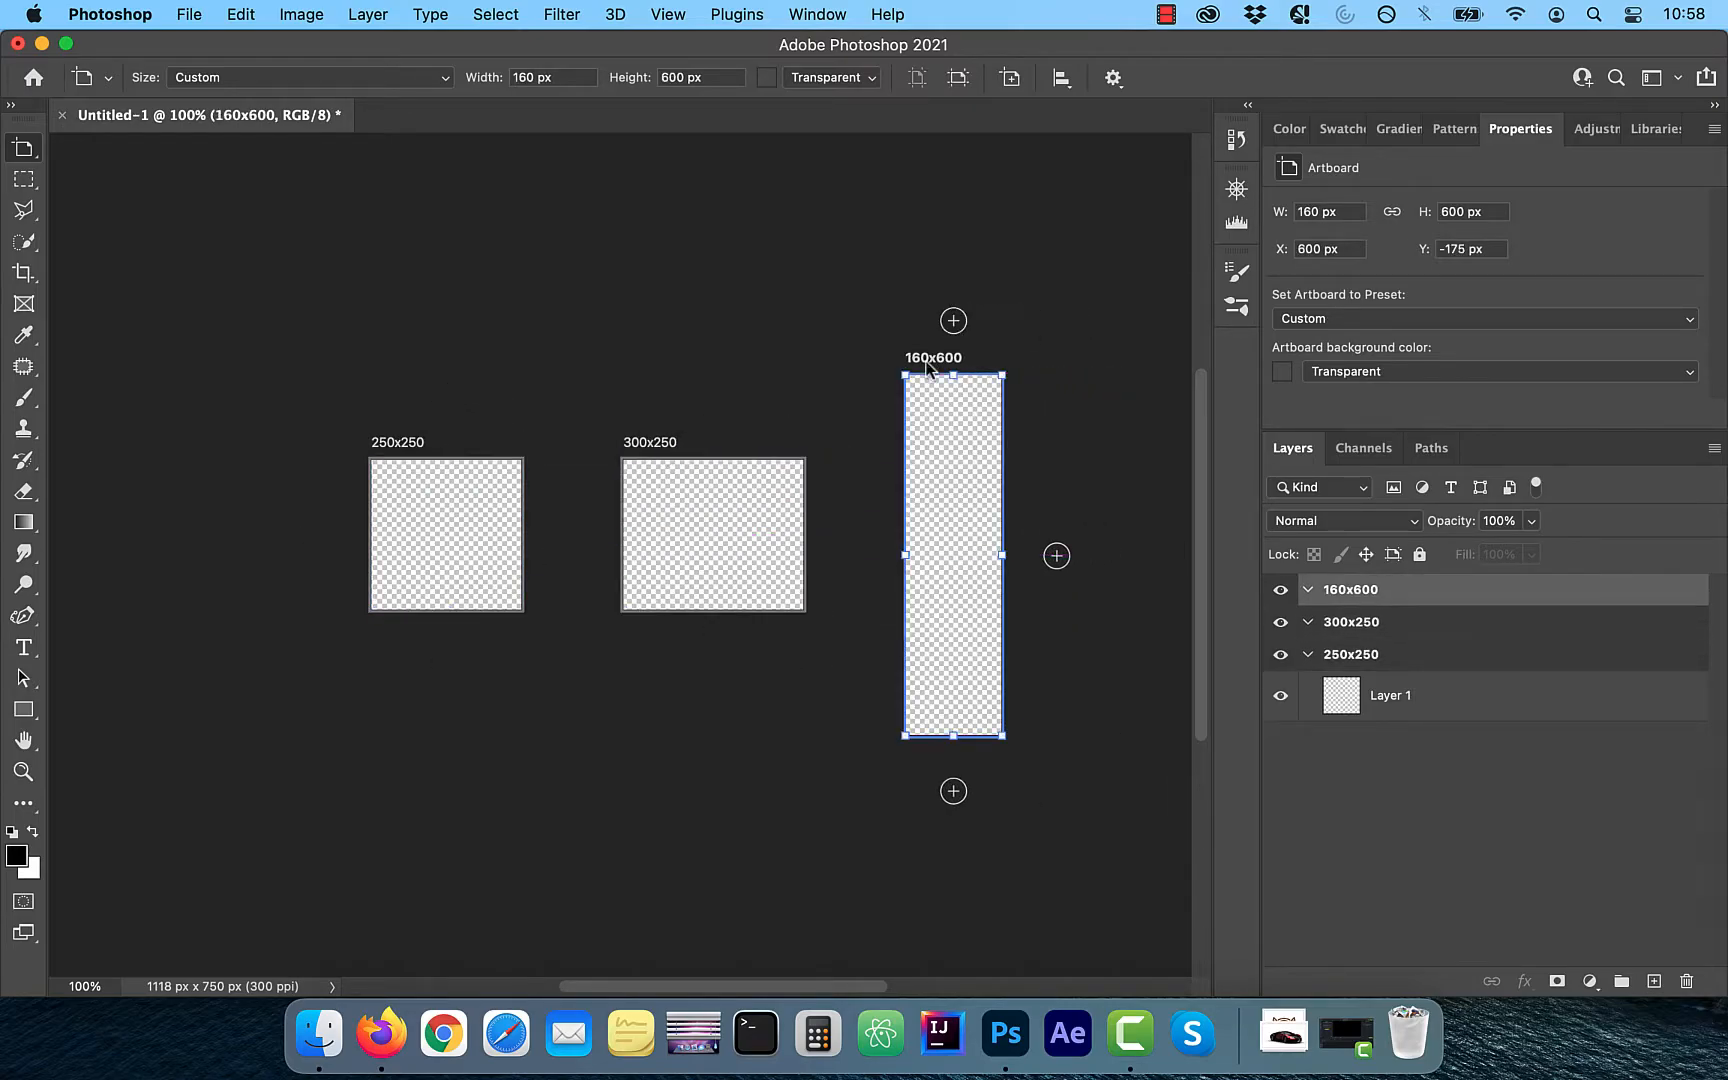
click(398, 447)
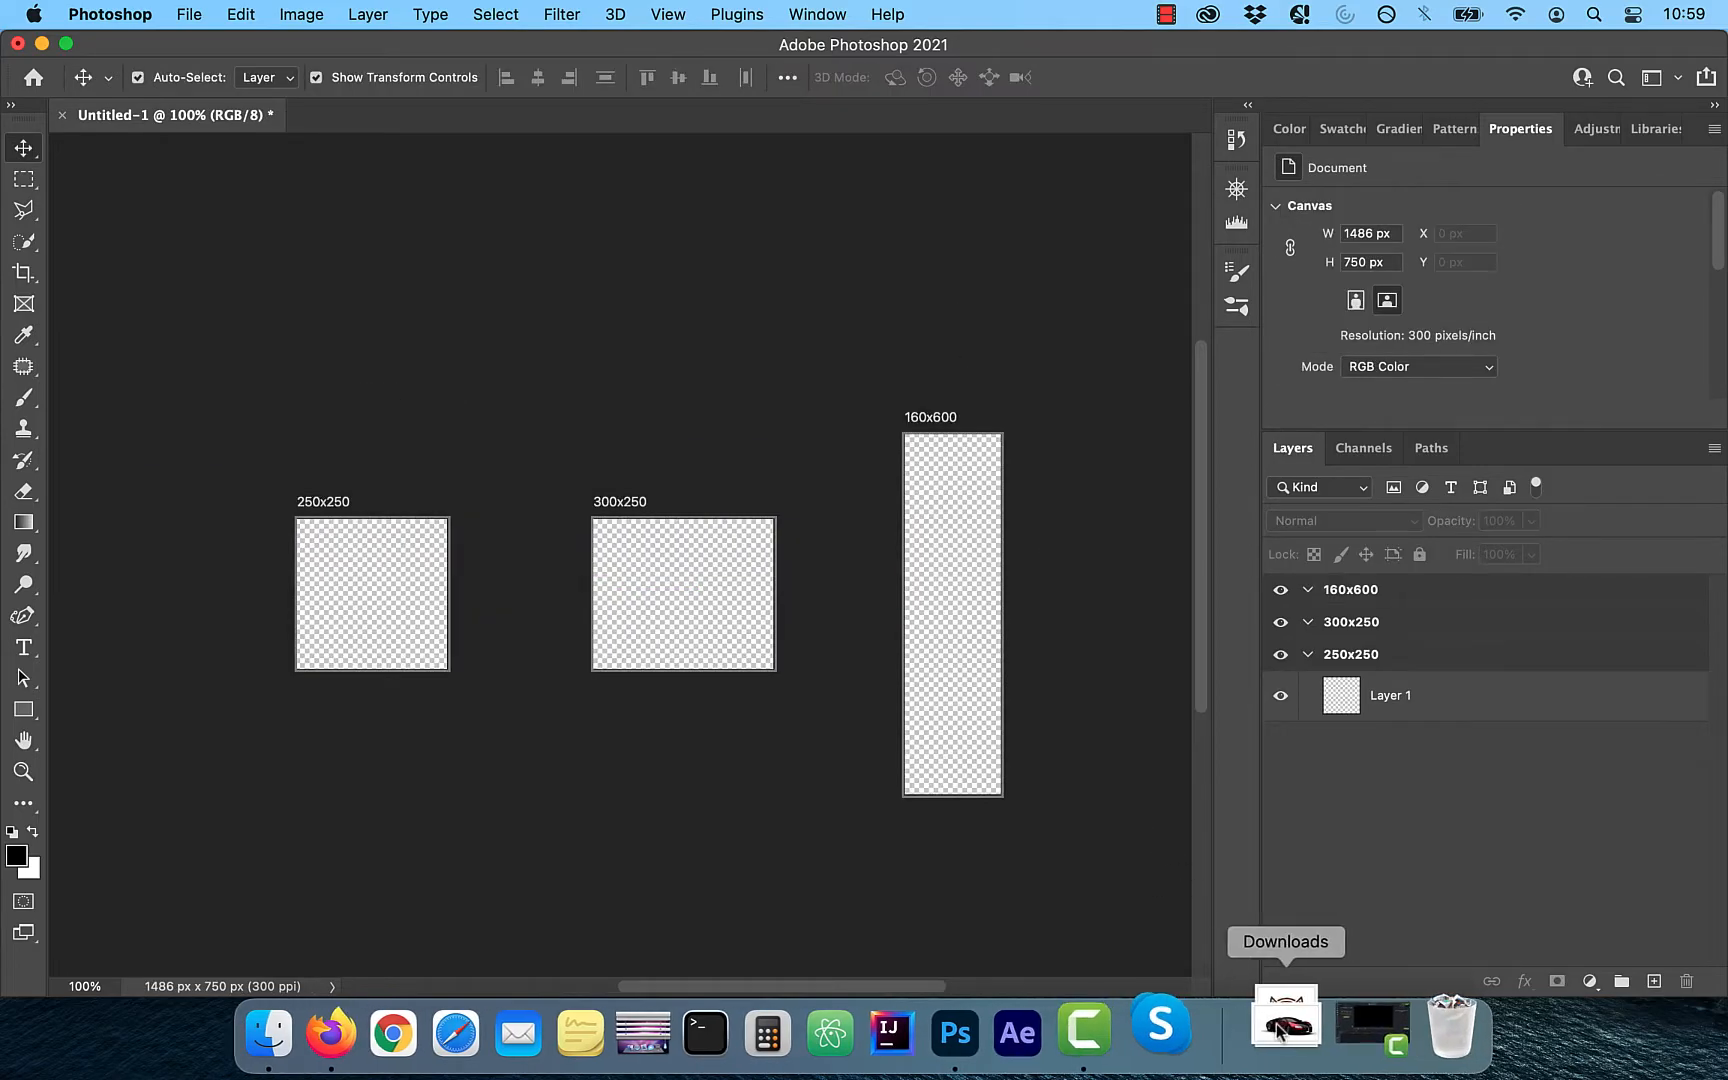
Place car-49278.jpg from the Downloads folder into the document and convert its layer to a smart object.
click(1284, 1034)
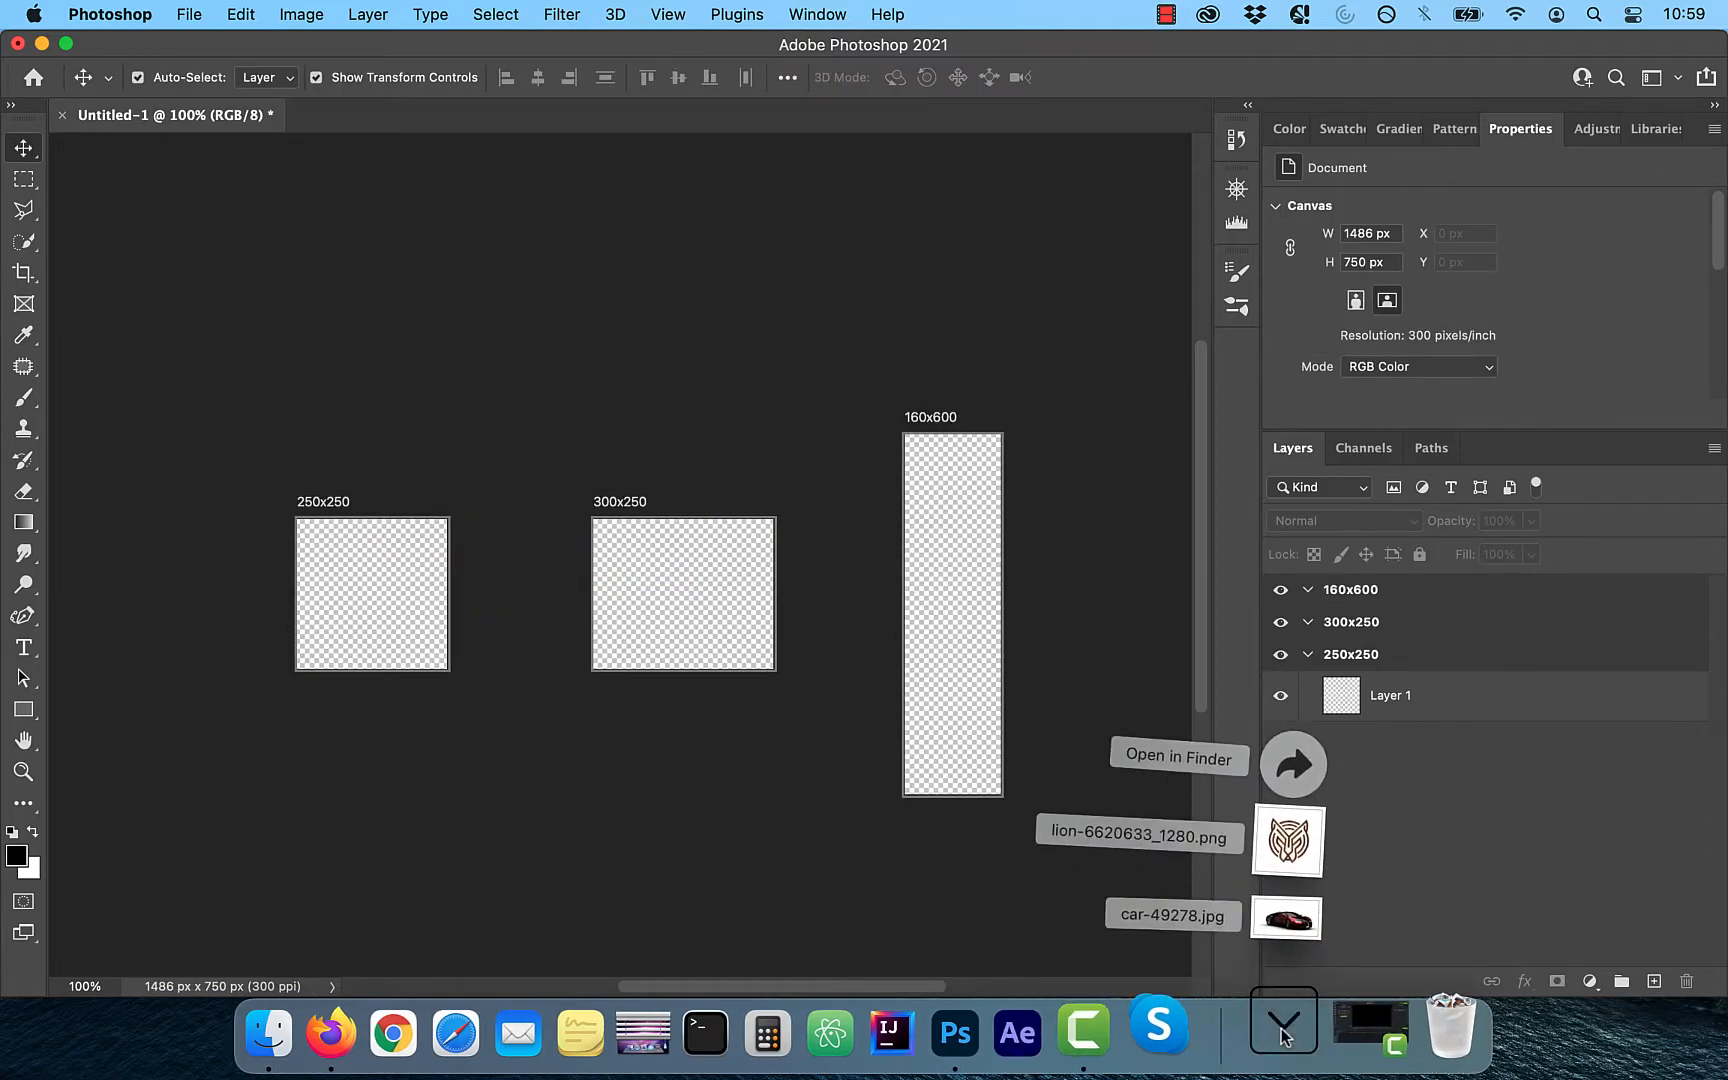
drag(1312, 924, 968, 631)
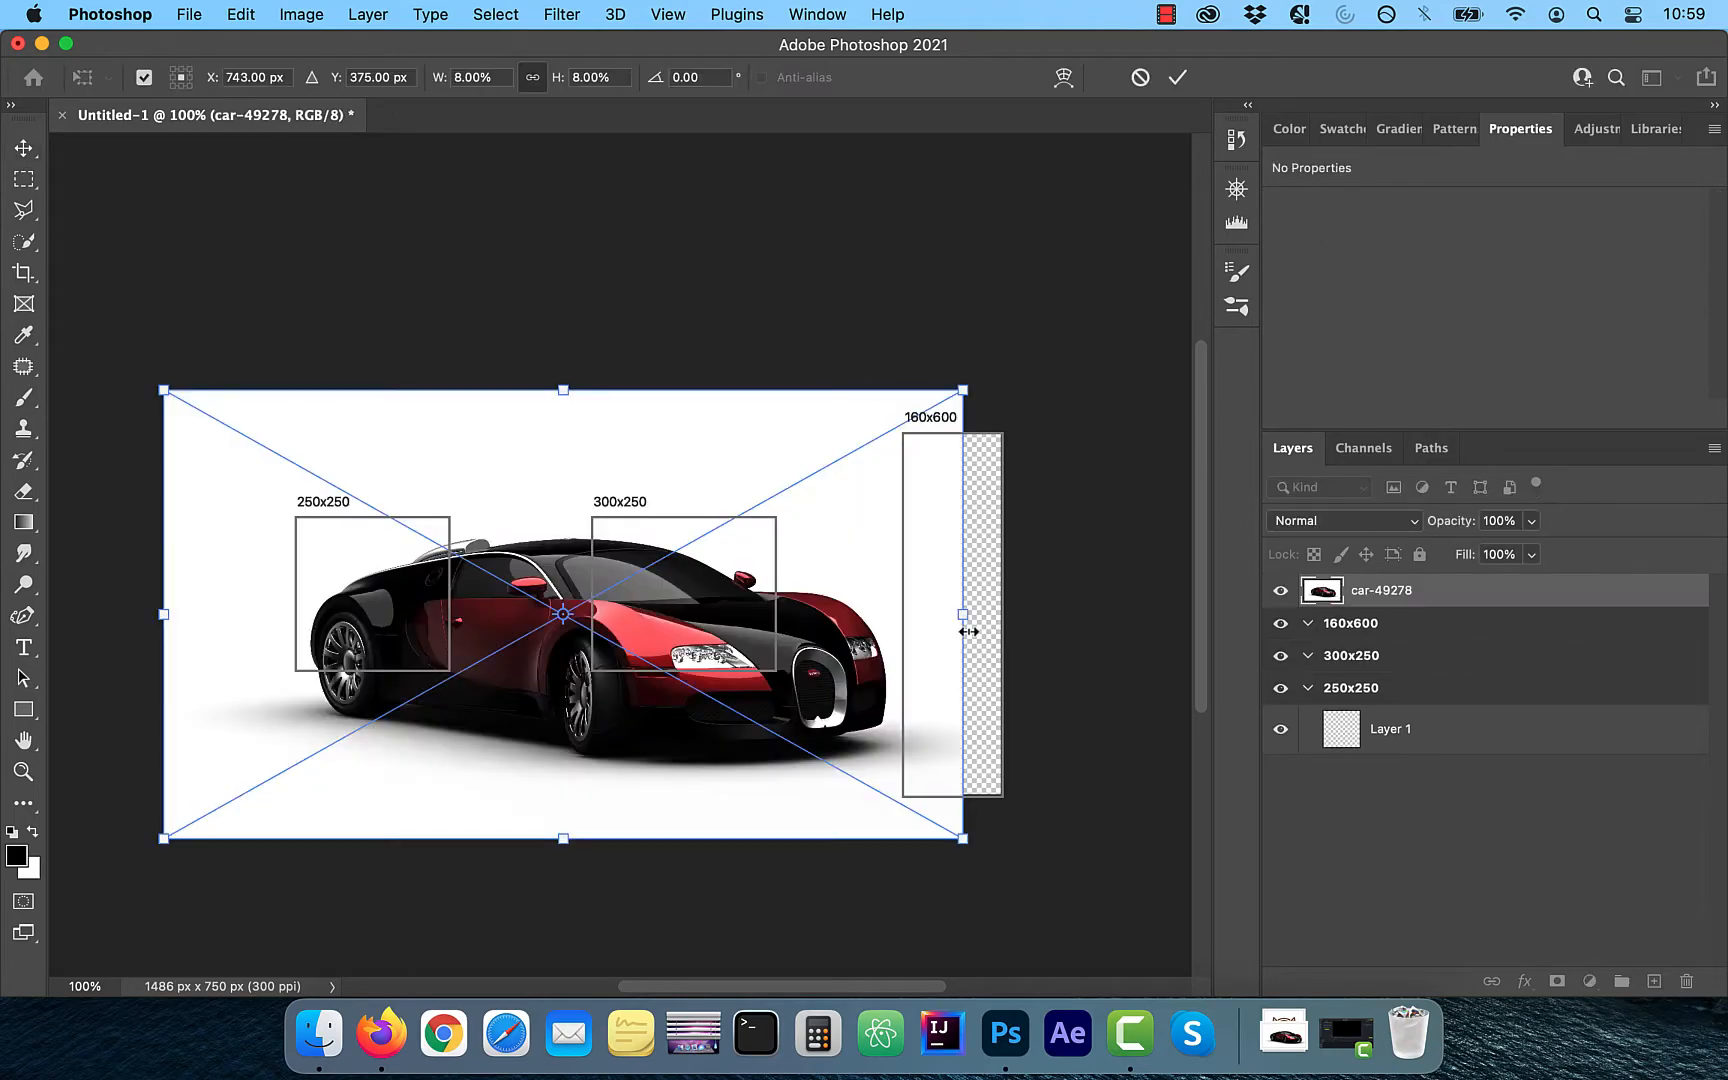
right_click(1396, 597)
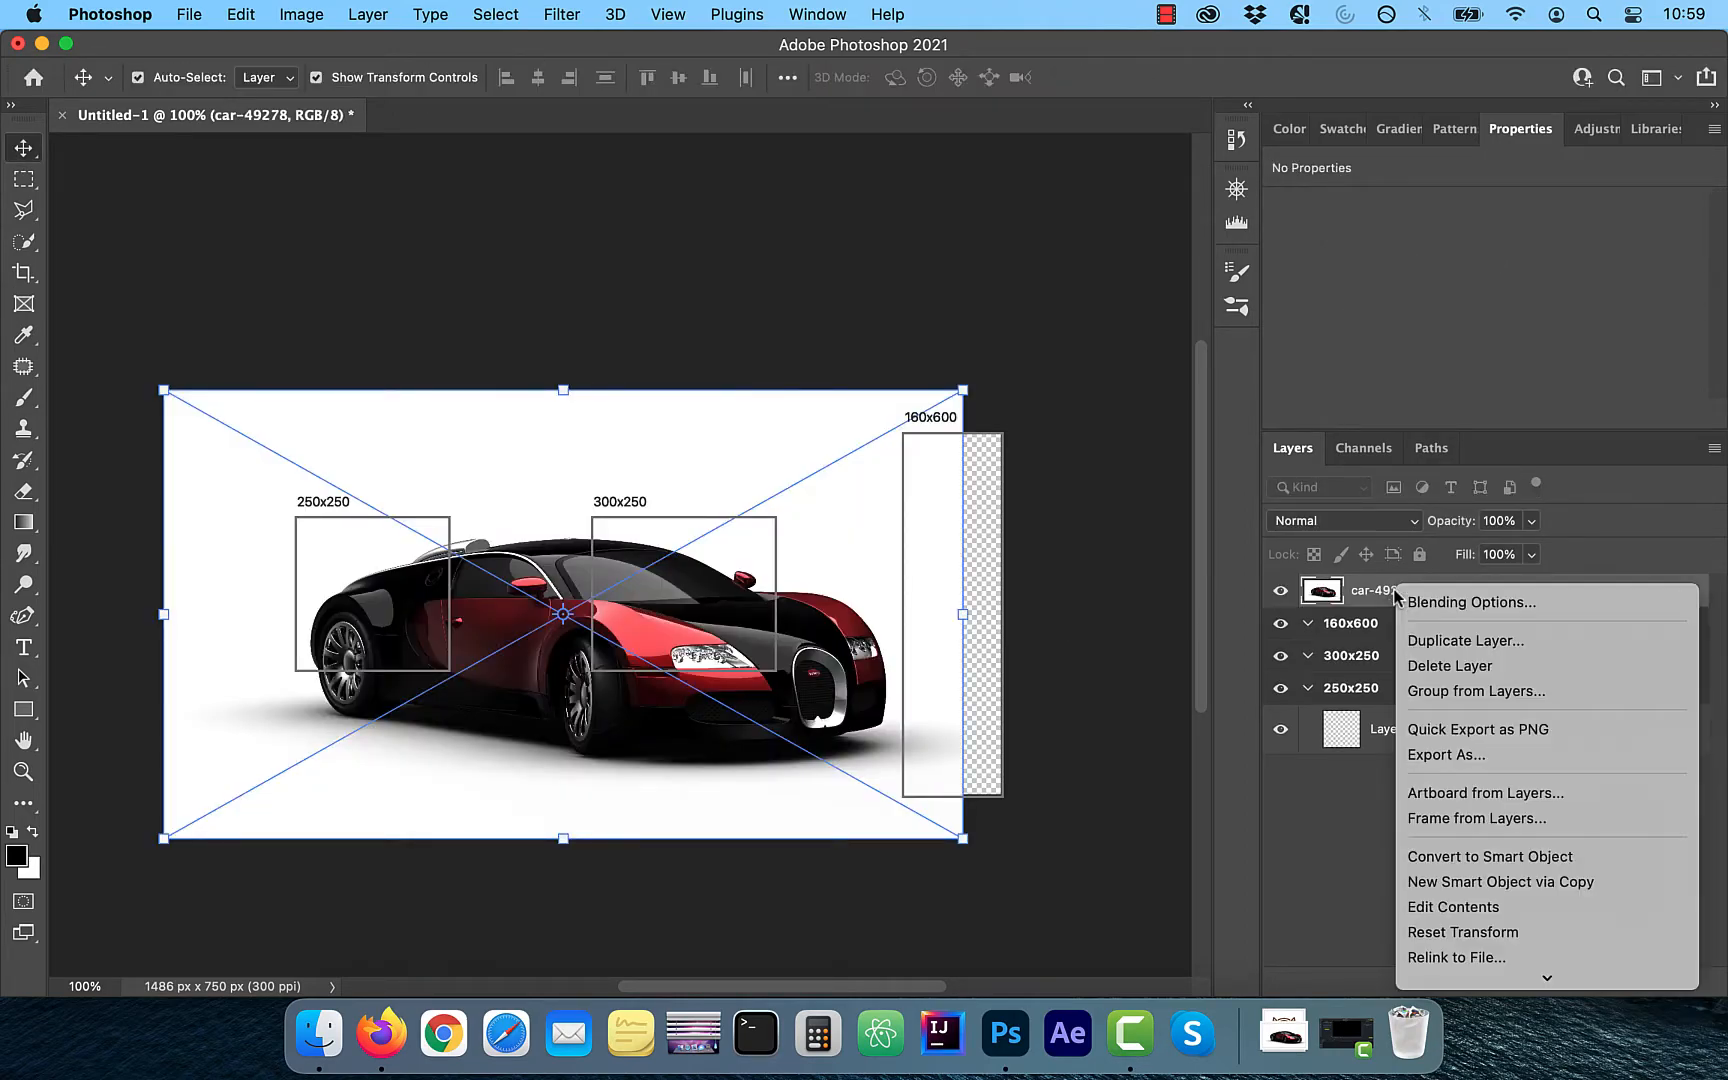
click(1496, 857)
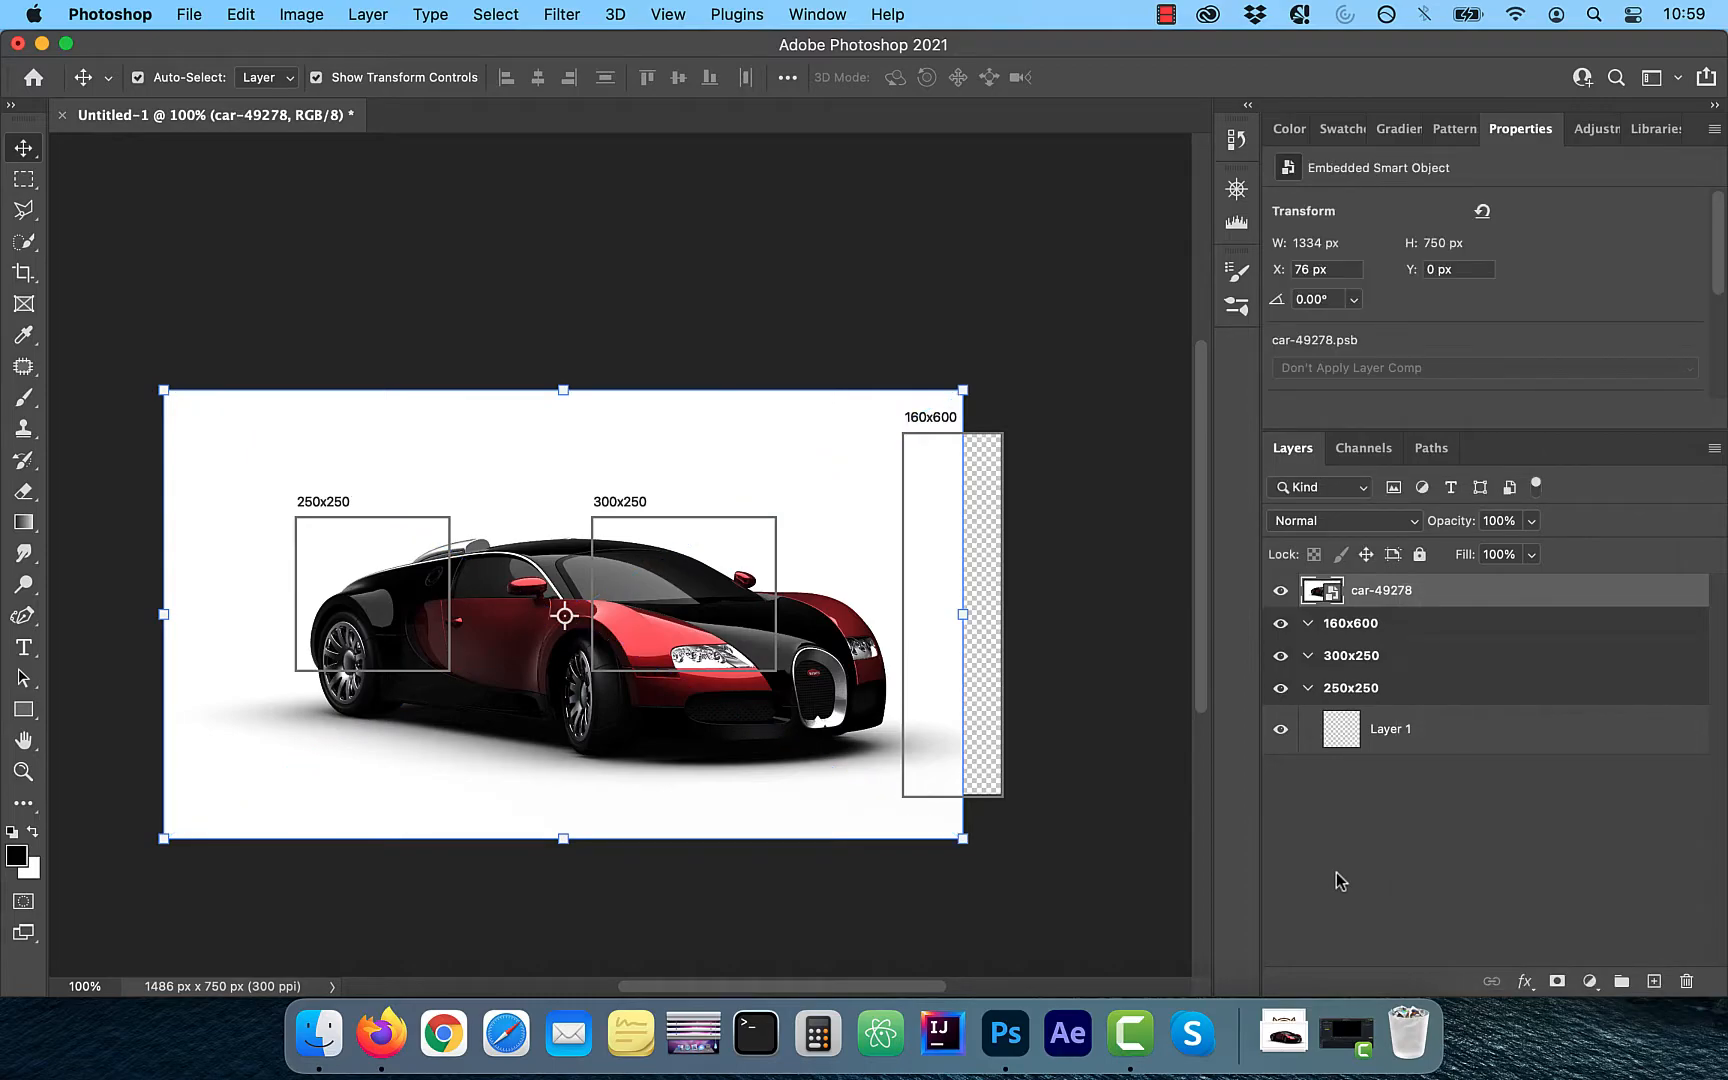
Duplicate the car layer and put one copy inside each of the three artboards.
drag(1377, 595, 1654, 982)
drag(1384, 679, 1360, 802)
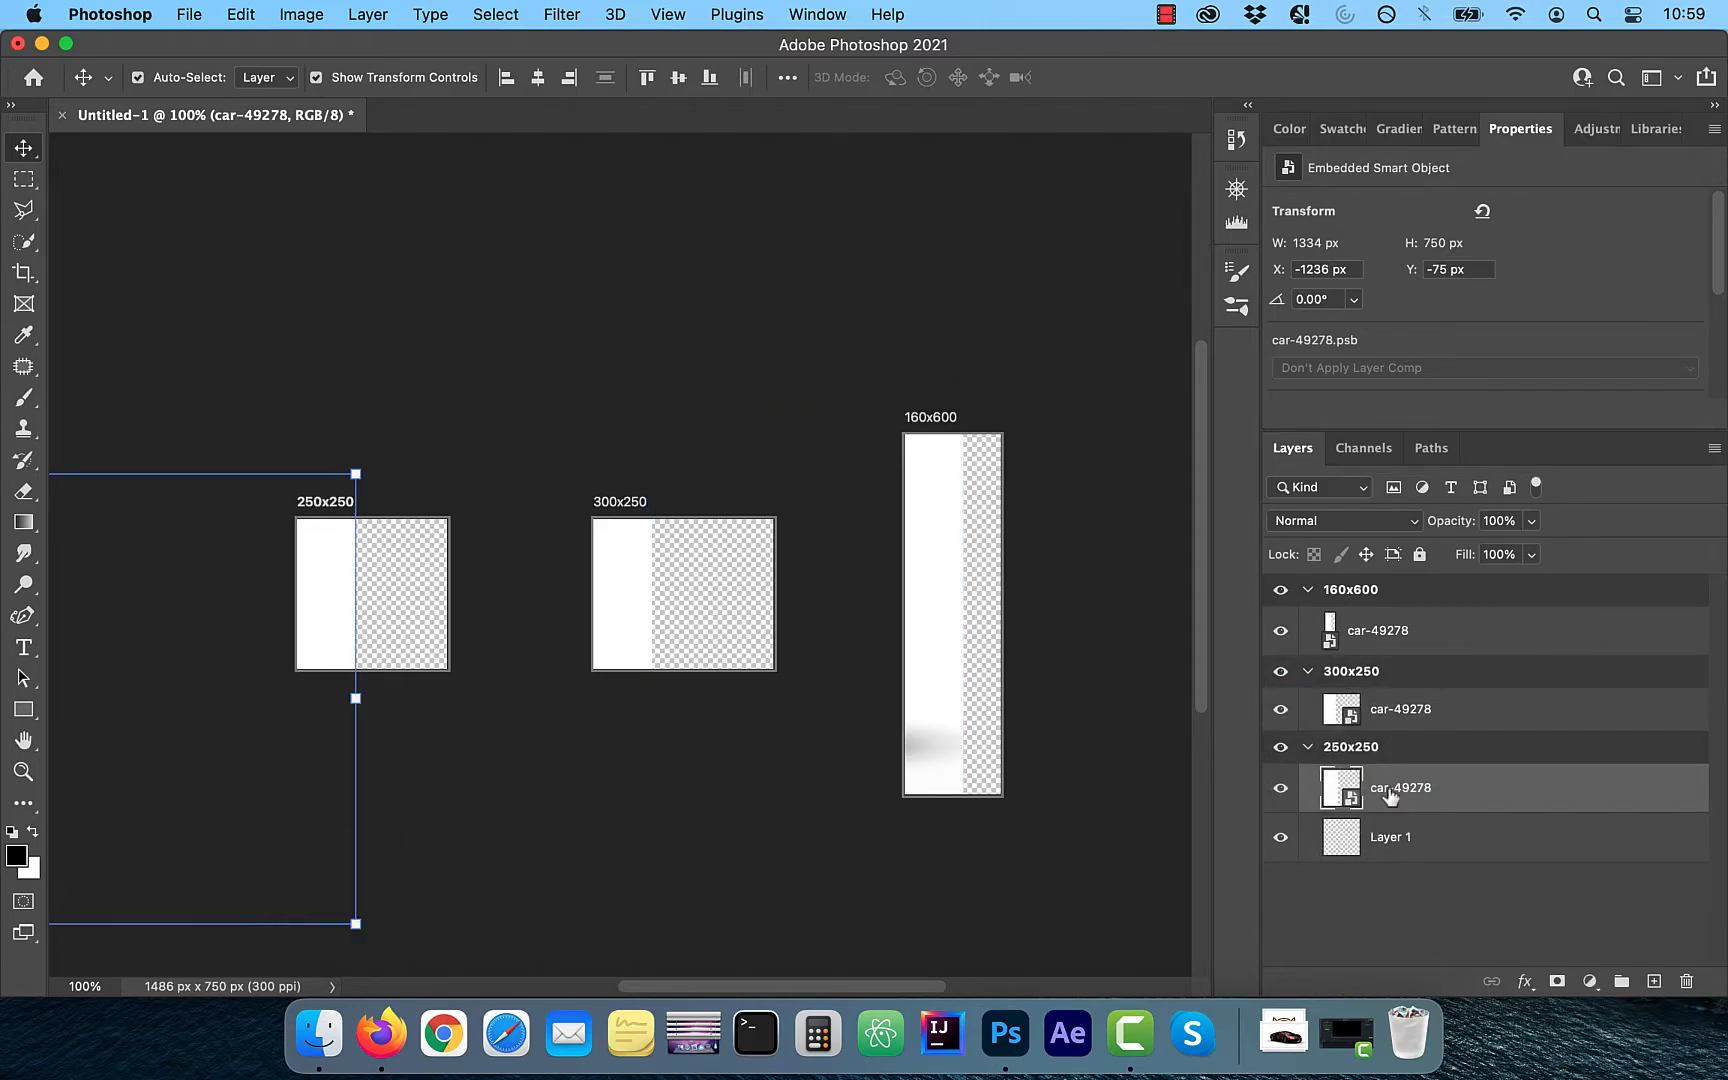
Scale the car in the 160x600 artboard to about 30%, rotate it 90° and center it across the artboard.
click(1378, 634)
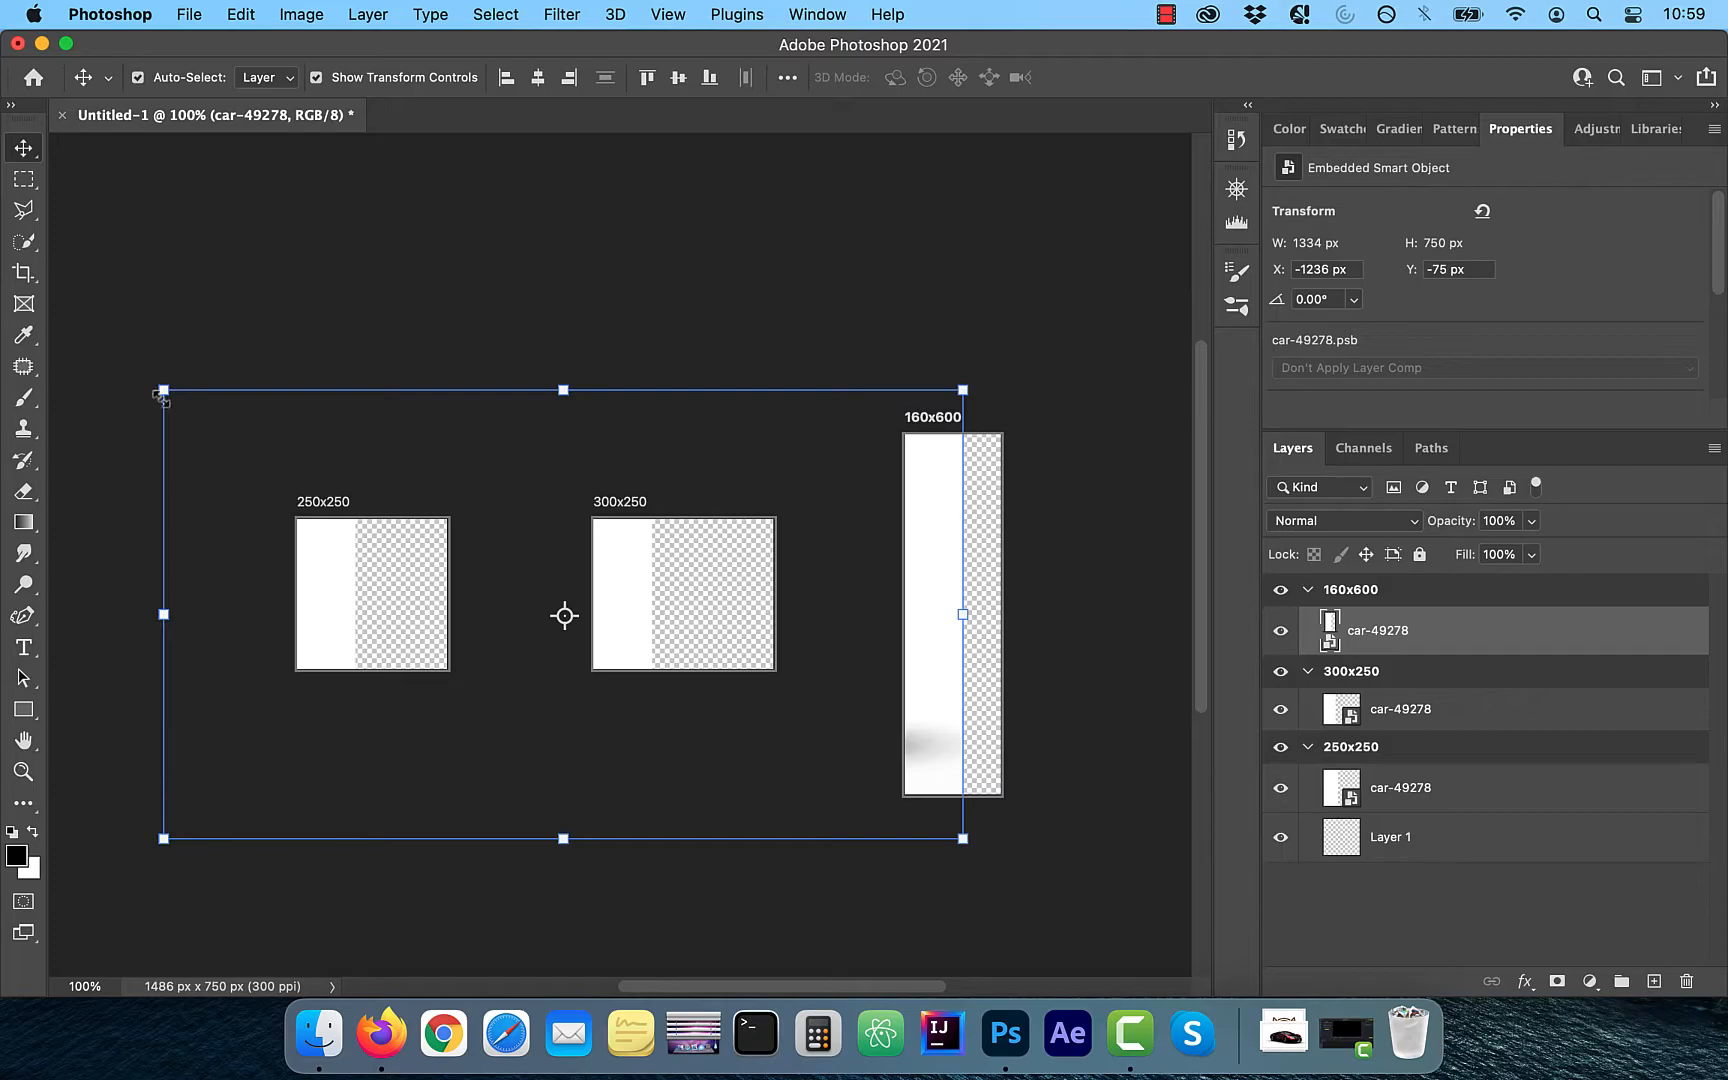
drag(163, 390, 791, 571)
drag(946, 509, 958, 512)
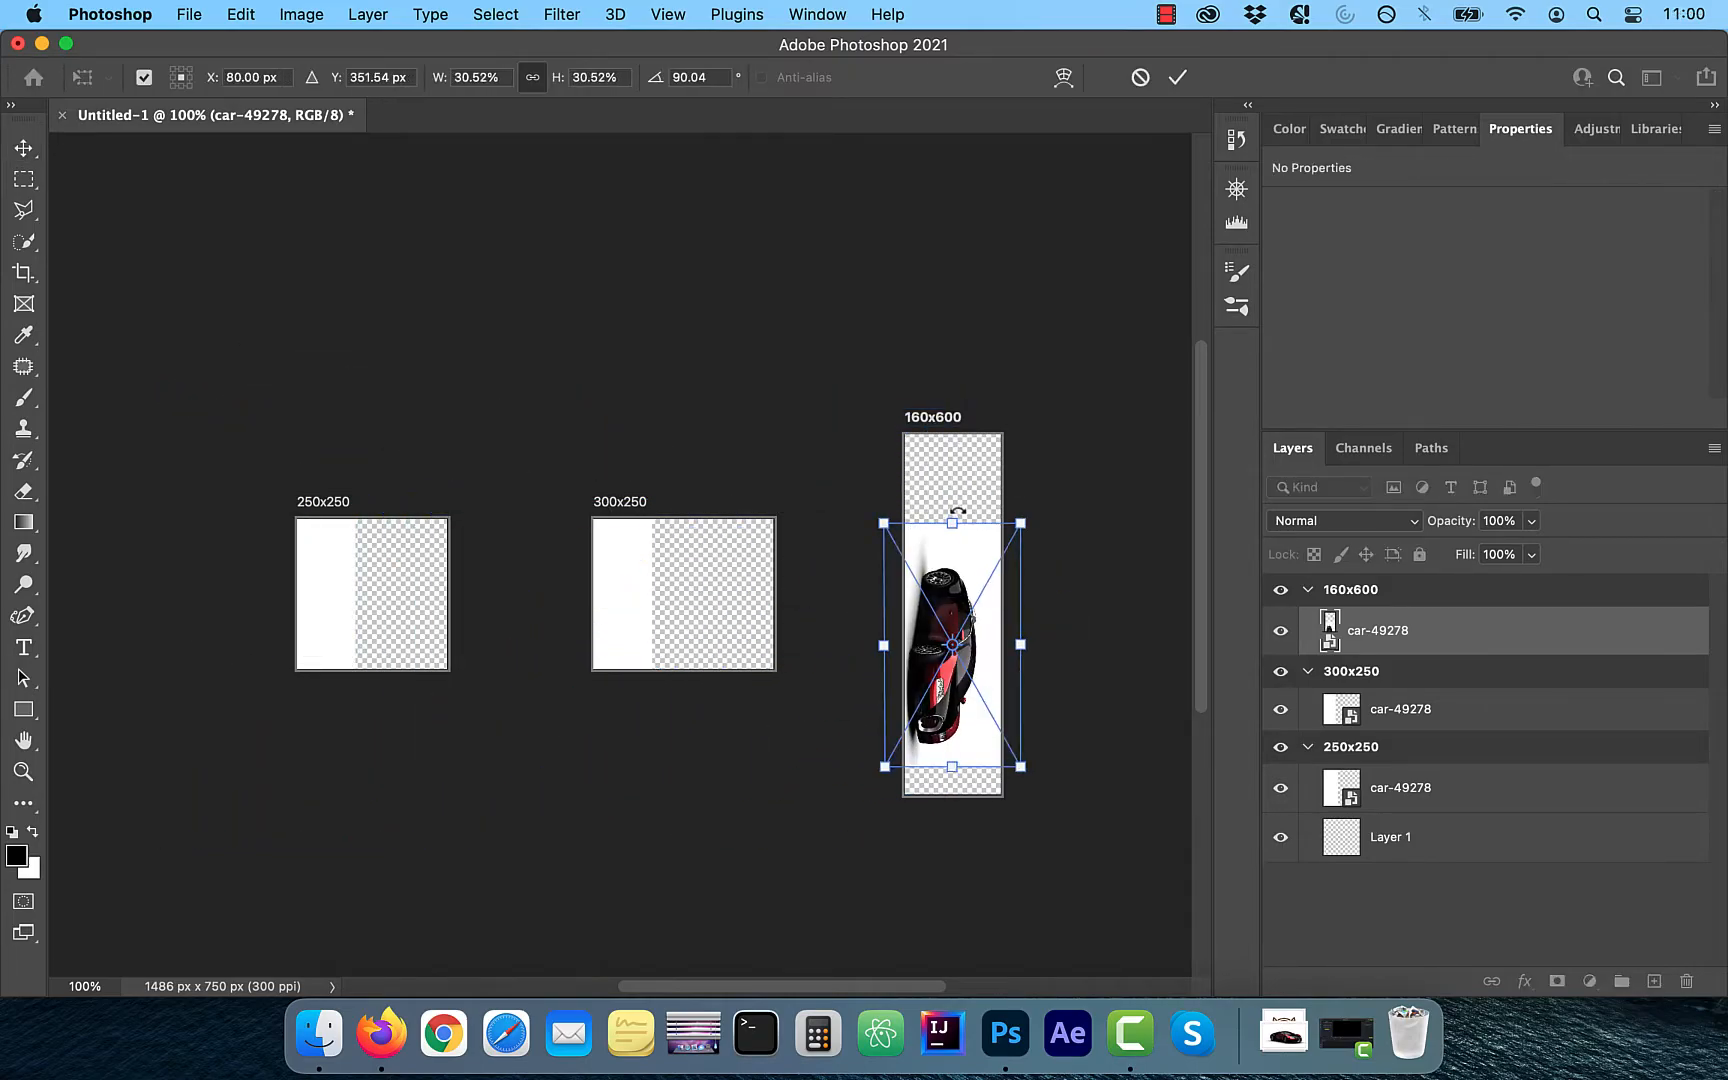
drag(950, 630, 950, 610)
key(Return)
Scale down the cars for the 300x250 and 250x250 artboards and position each in its artboard's lower part.
drag(857, 861, 390, 540)
click(1400, 709)
drag(622, 580, 962, 580)
drag(372, 474, 591, 648)
drag(680, 700, 680, 630)
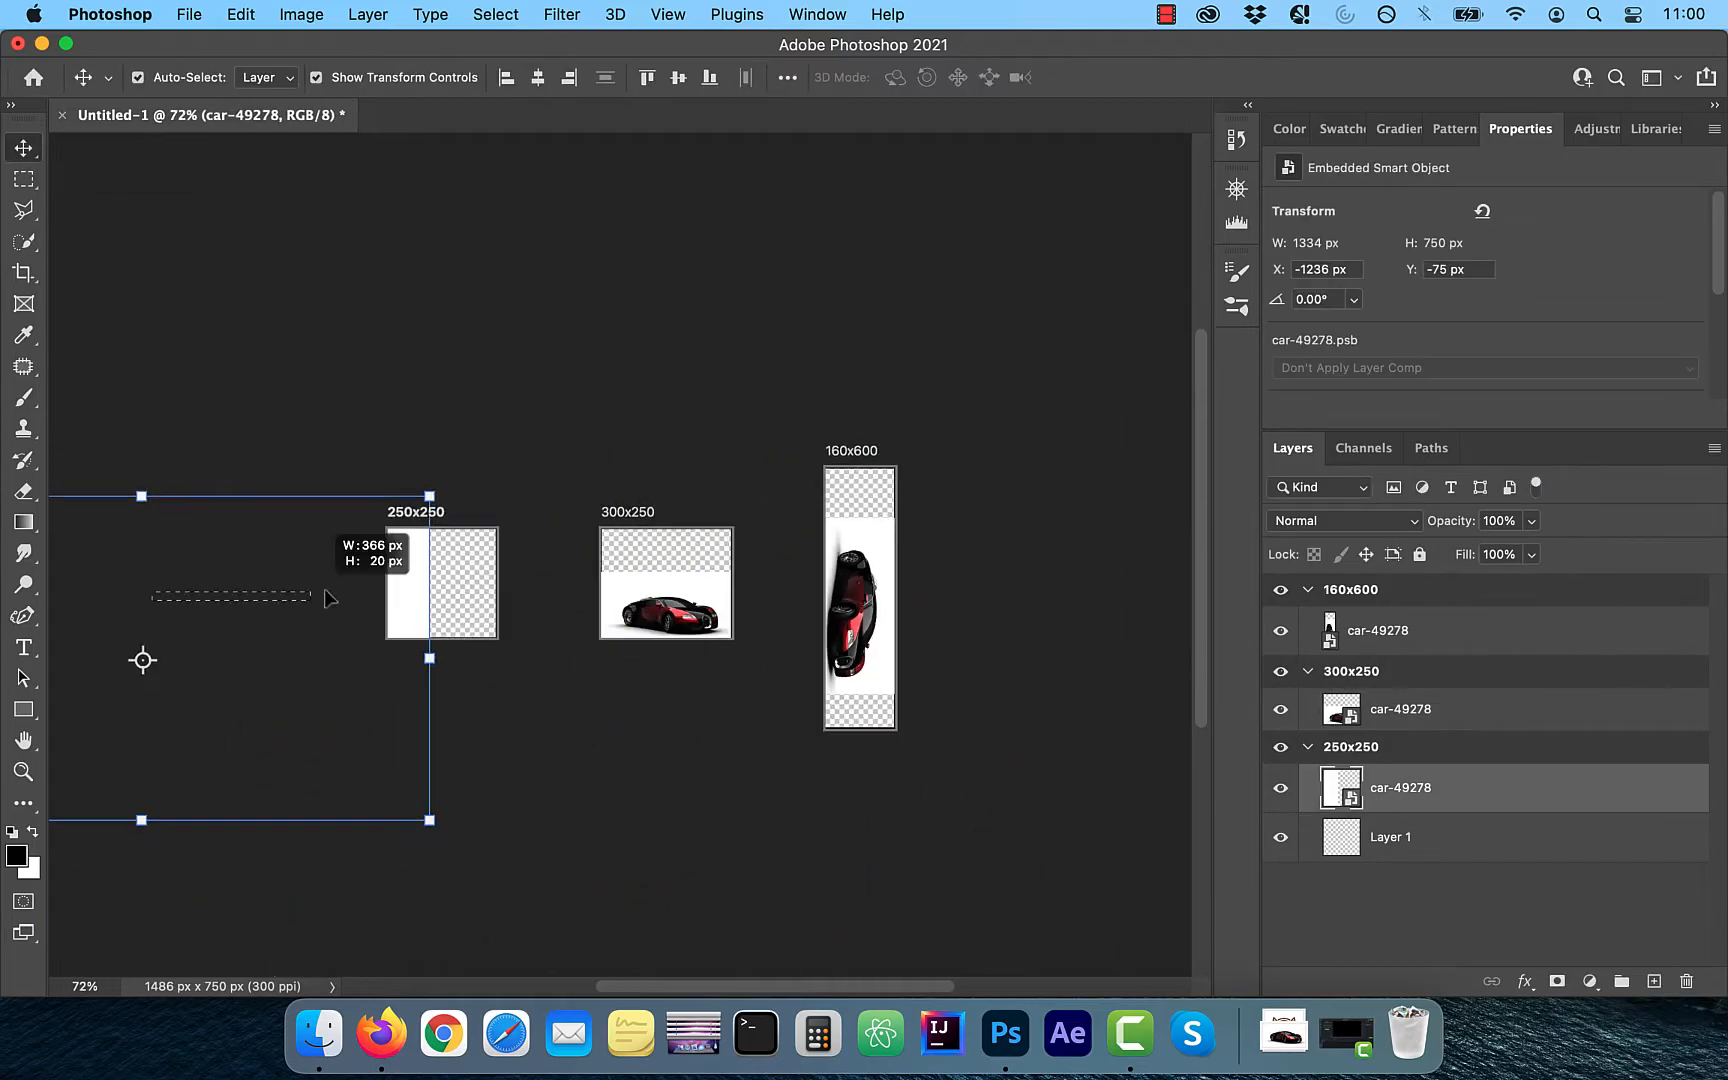
drag(143, 656, 455, 575)
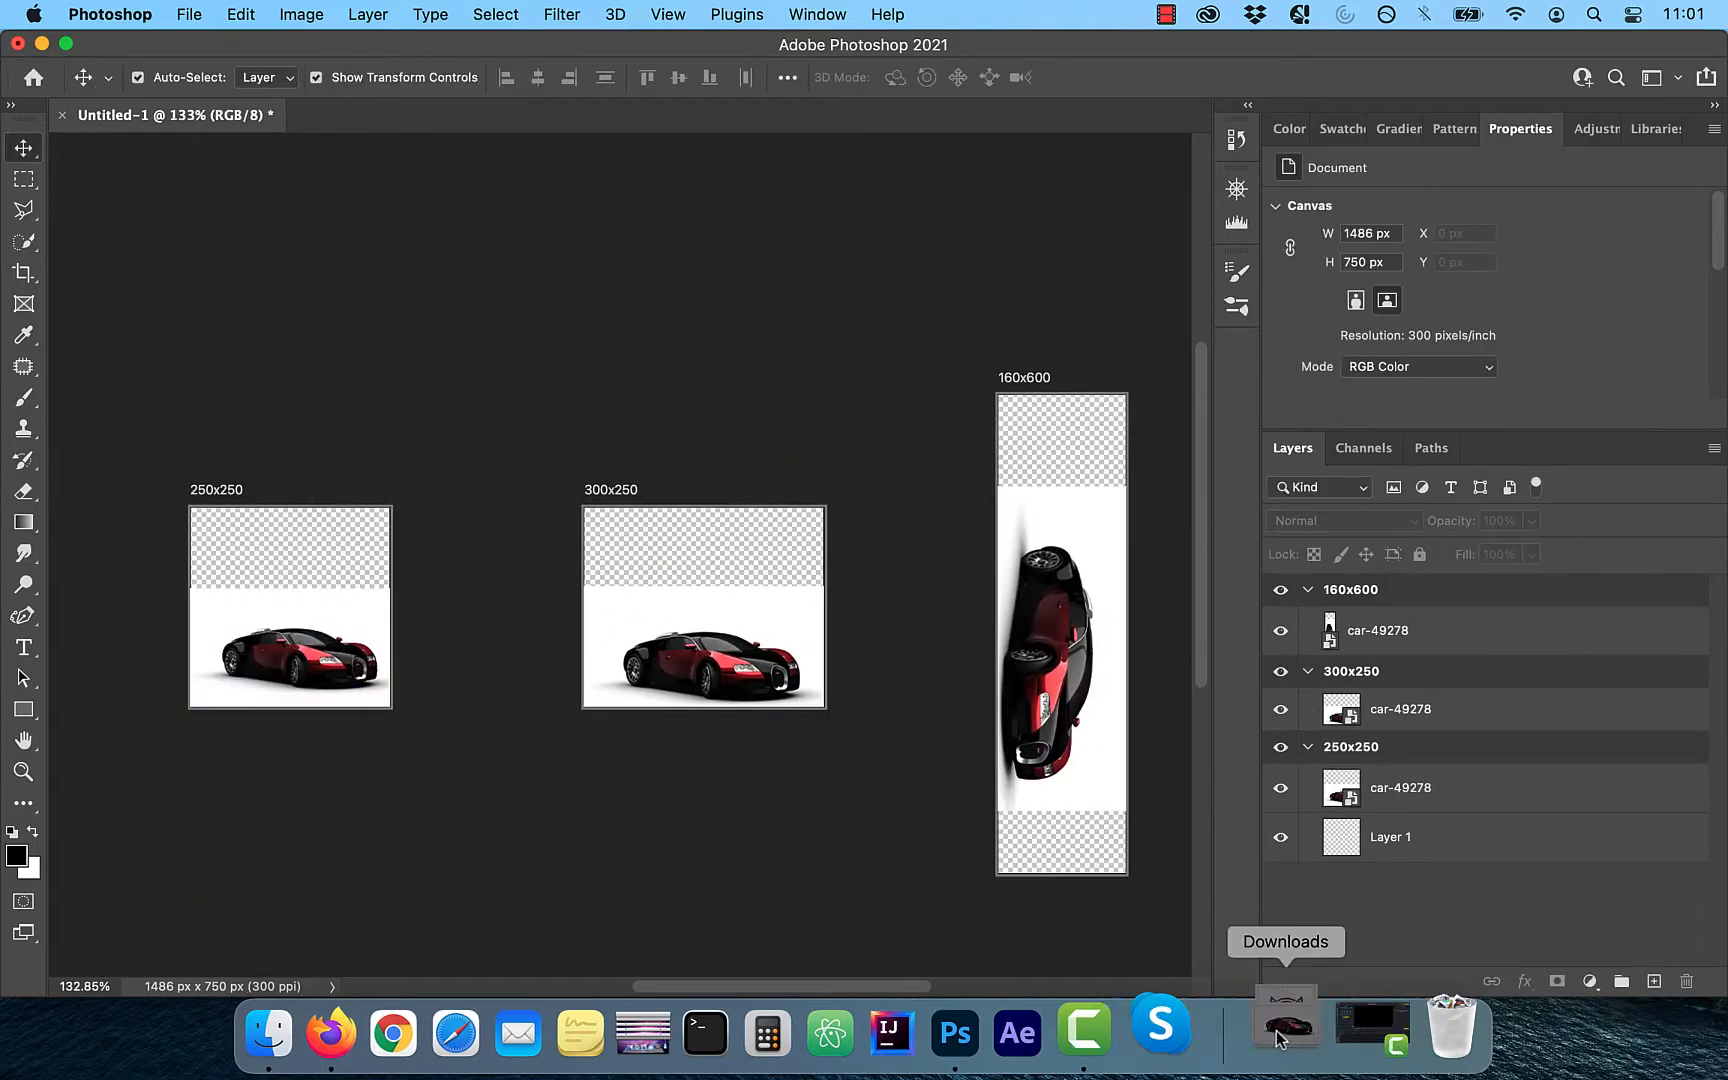
Place the lion-6620633_1280.png logo from the Downloads folder into the document as a smart object.
click(1282, 1030)
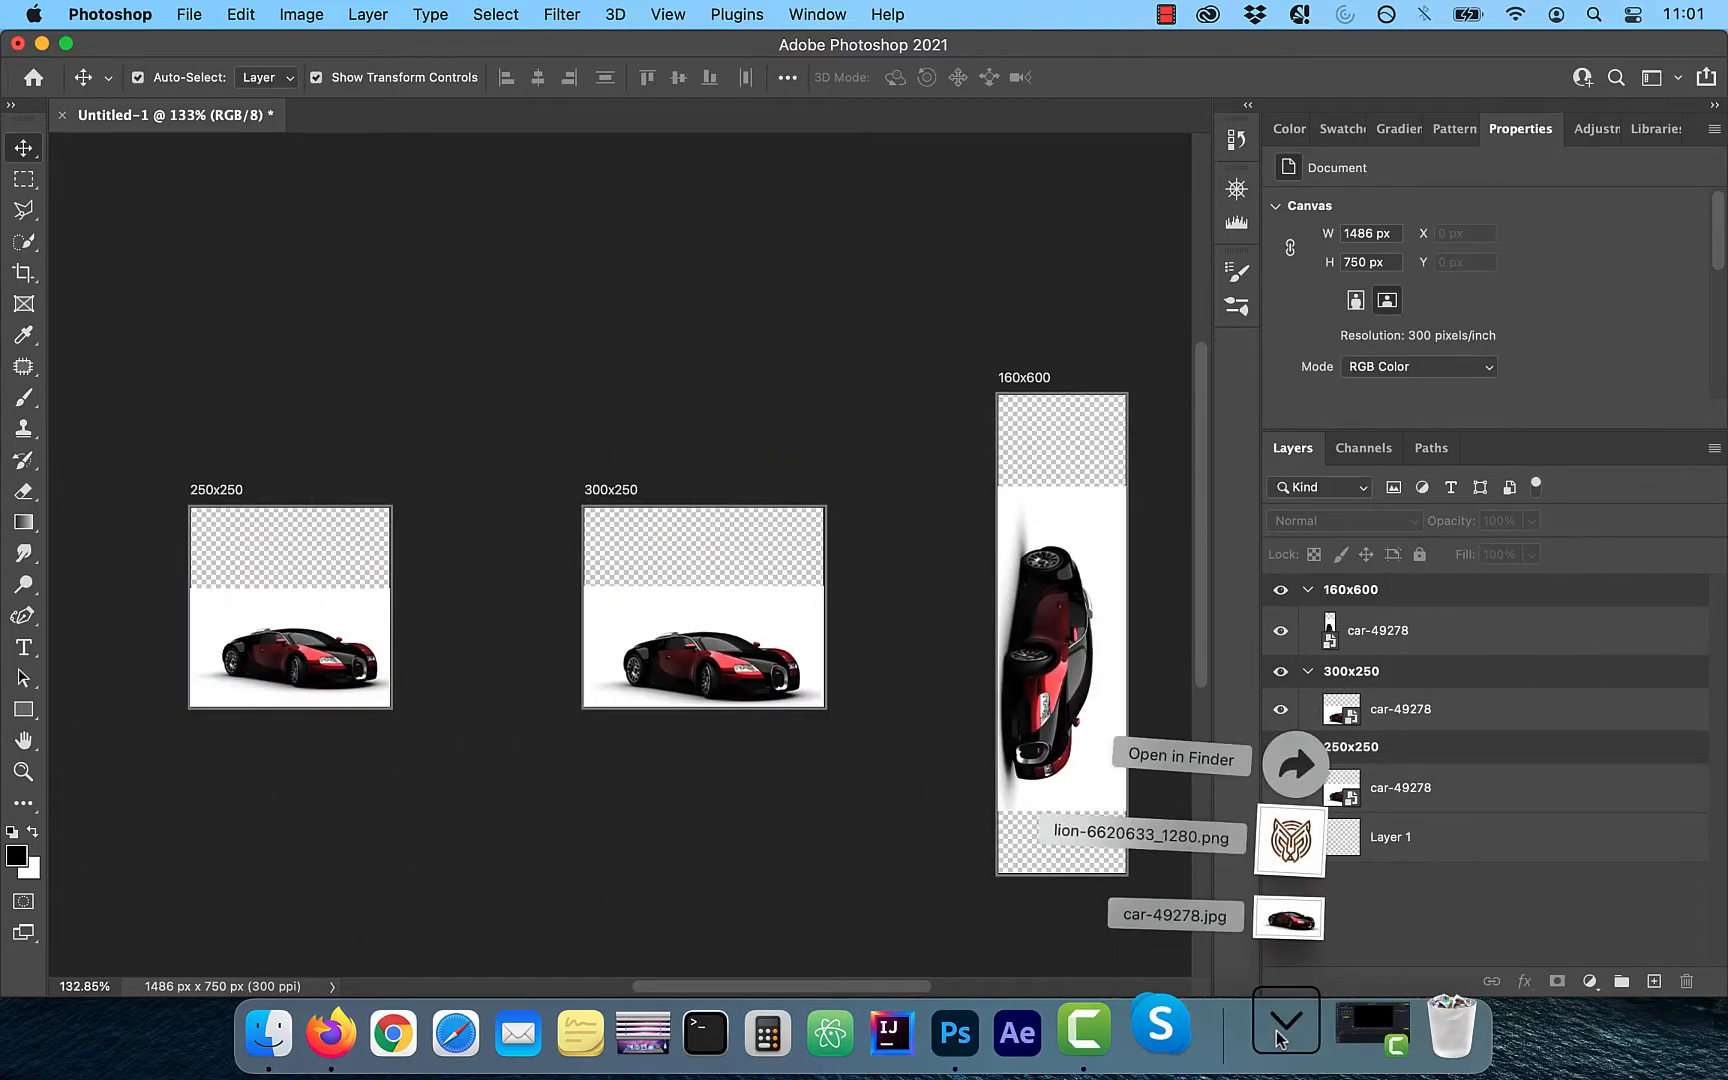
drag(1308, 858, 864, 387)
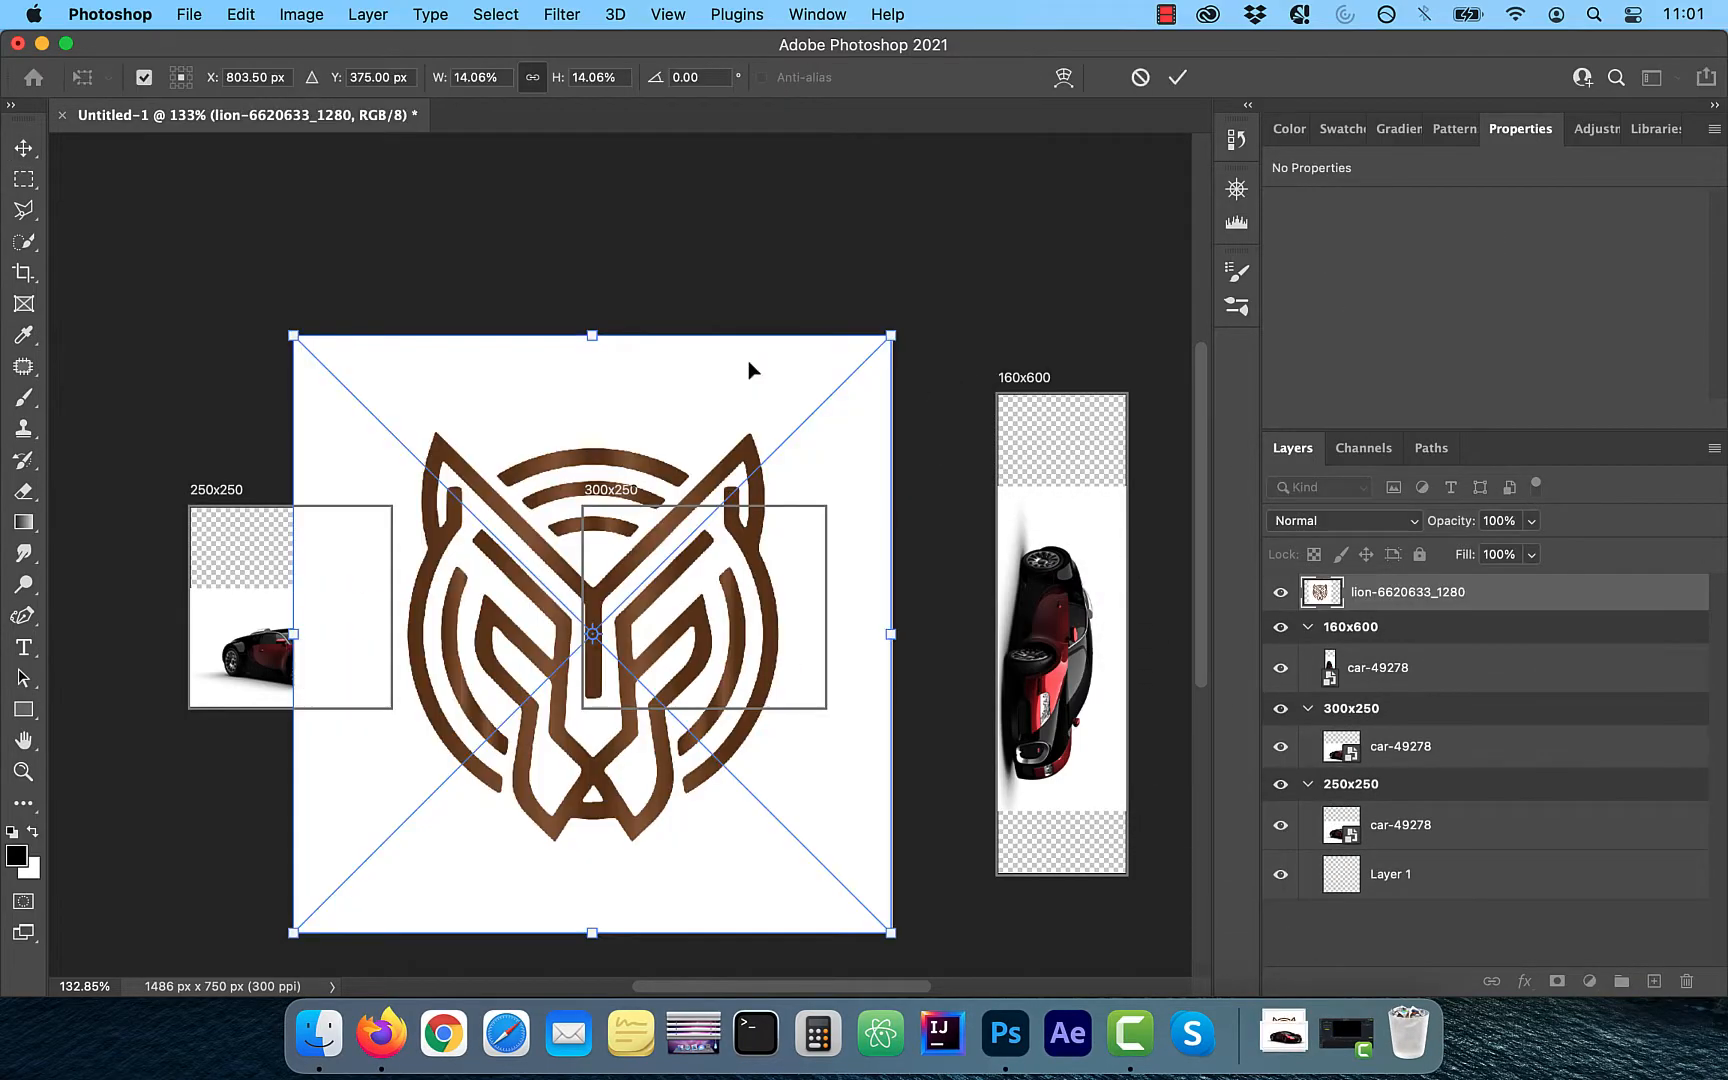
click(1389, 597)
right_click(1416, 707)
click(1400, 774)
Duplicate the lion logo layer and put one copy inside each of the three artboards.
drag(1430, 712, 1654, 981)
drag(1638, 714, 1655, 981)
drag(1447, 720, 1390, 877)
drag(1392, 704, 1370, 594)
Scale down the lion logo in the 160x600 artboard and position it centered at the artboard's top.
drag(708, 222, 1016, 386)
scroll(1016, 390, right, 10)
drag(280, 478, 500, 696)
drag(572, 790, 418, 504)
key(Return)
Scale down the lion logo for the 300x250 artboard and position it in the artboard's upper-left corner.
scroll(200, 864, left, 8)
click(515, 675)
drag(116, 354, 571, 644)
drag(604, 845, 509, 586)
drag(392, 467, 582, 570)
drag(582, 660, 458, 576)
key(Return)
Scale down the lion logo for the 250x250 artboard and position it in the artboard's upper-left corner.
scroll(458, 576, left, 10)
click(866, 721)
drag(384, 378, 849, 841)
drag(953, 864, 749, 628)
key(Return)
Add the two-line text "Your New Superpower" between the logo and the car in the 160x600 artboard.
scroll(424, 621, right, 10)
click(1351, 590)
click(24, 648)
click(1004, 473)
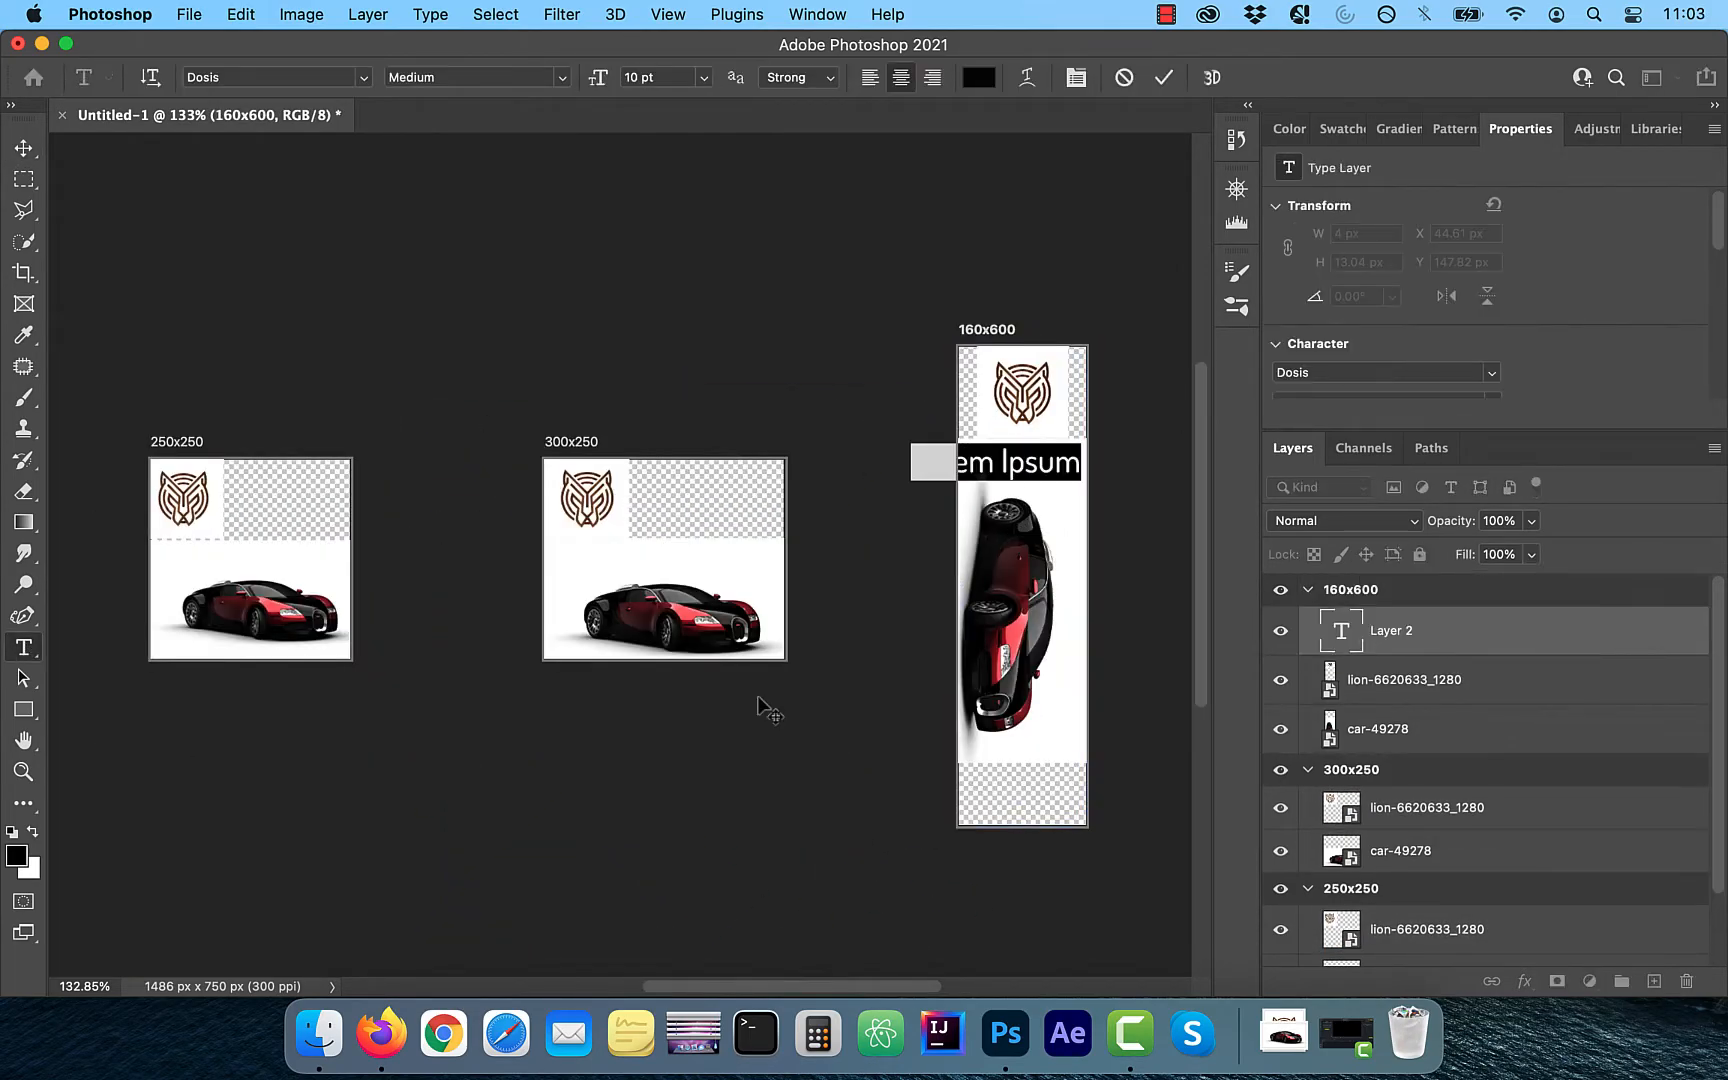
text(Your New)
key(Return)
text(Superpower)
Move the headline just under the logo and shift the car down to the lower edge of the 160x600 artboard.
click(24, 148)
drag(915, 445, 971, 468)
click(1512, 724)
drag(1050, 627, 1050, 690)
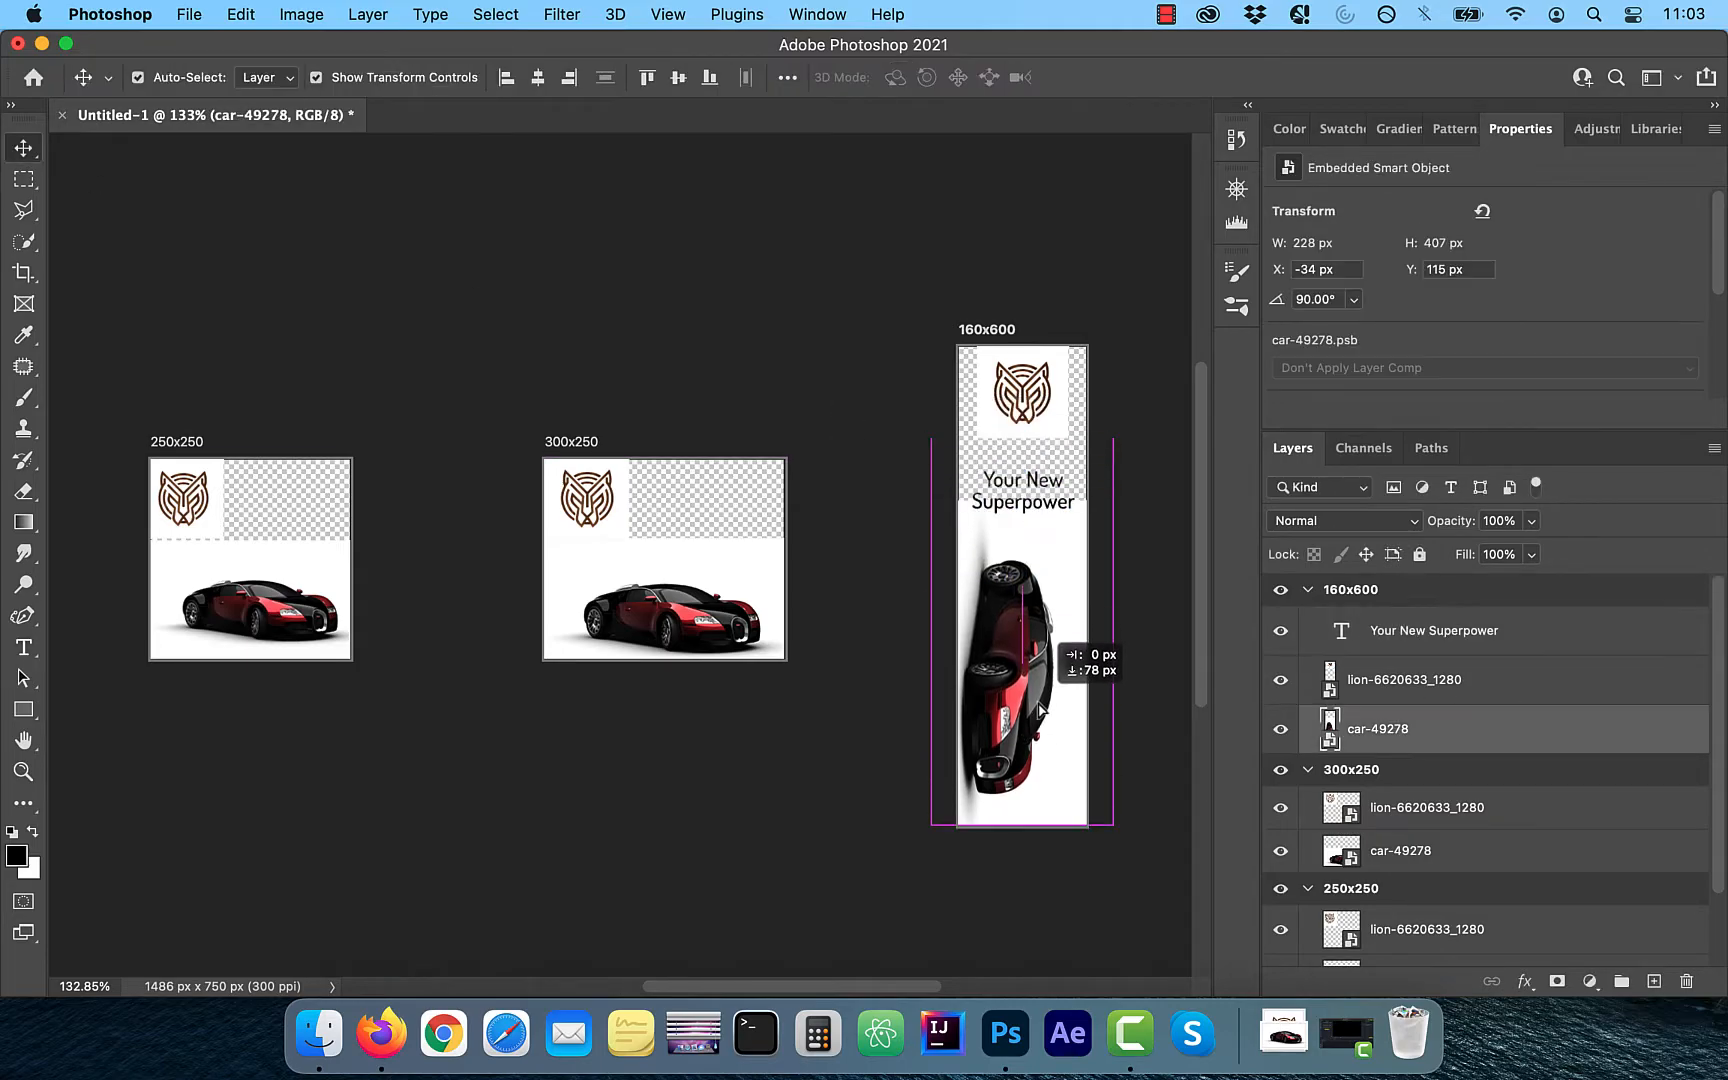
click(1418, 642)
drag(1022, 491, 1022, 476)
click(845, 822)
Duplicate the "Your New Superpower" text layer into the 300x250 and 250x250 artboards.
drag(1470, 632, 1654, 981)
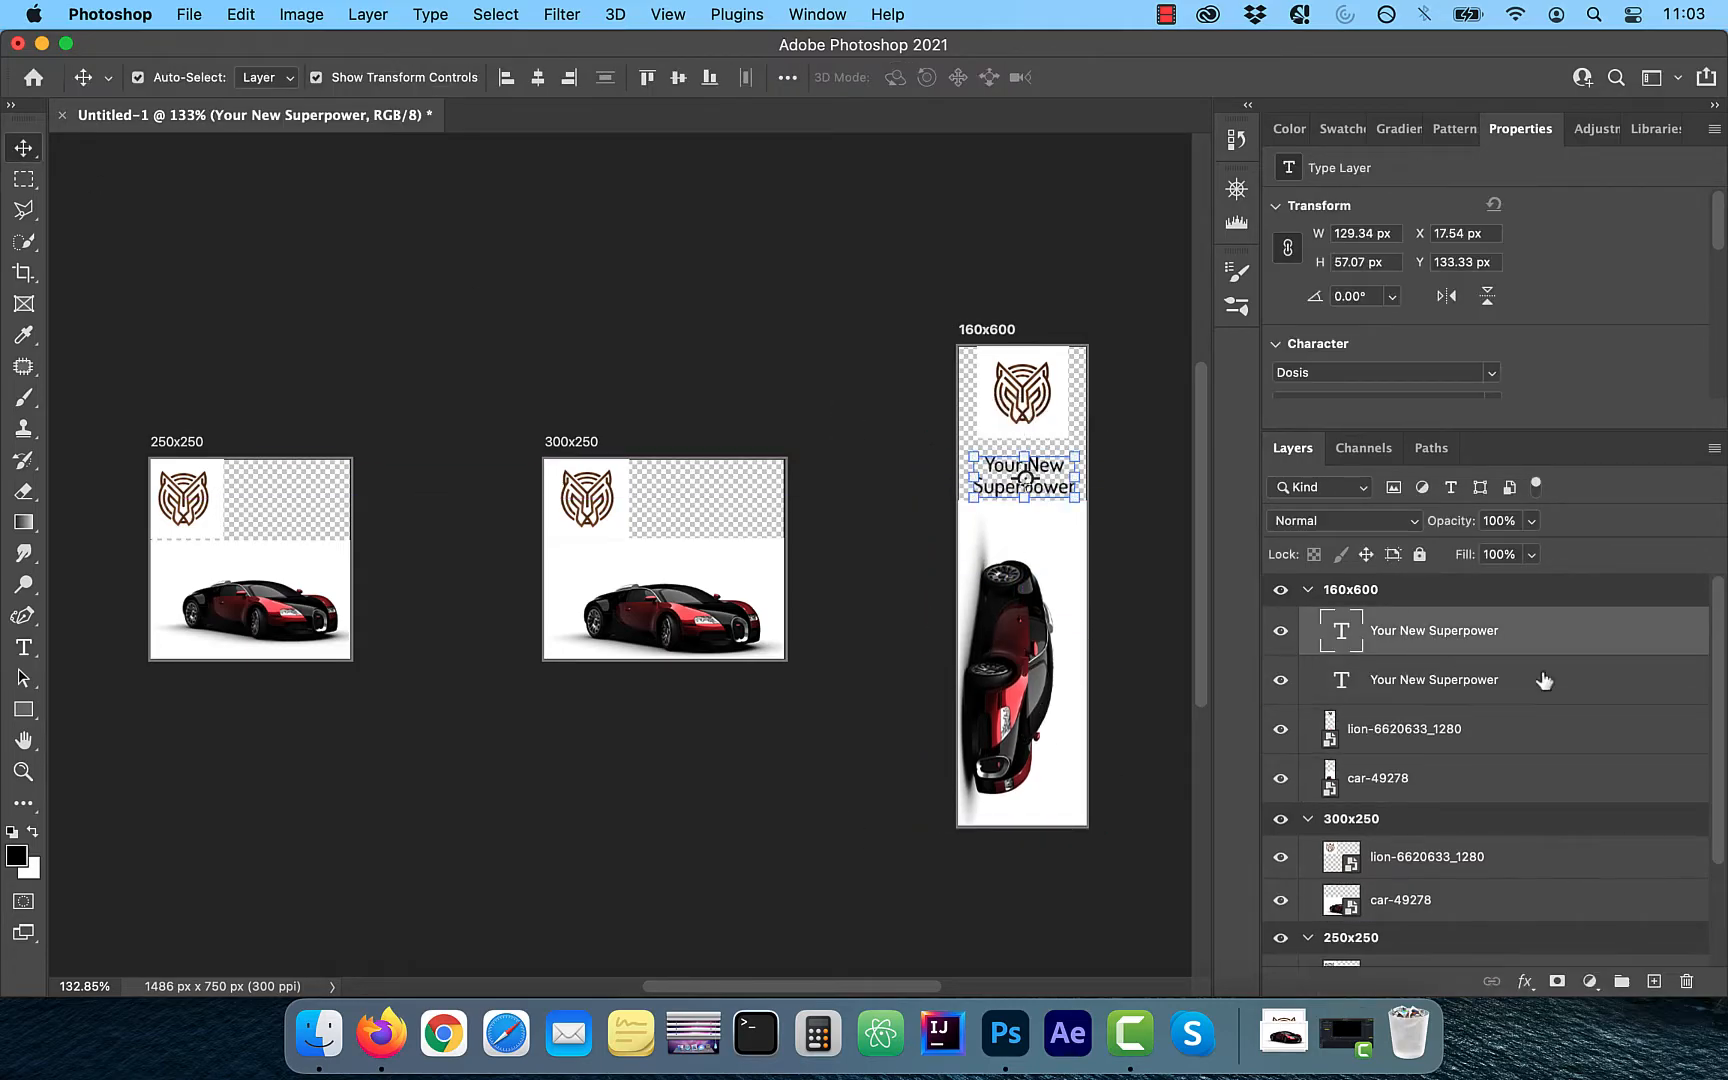
scroll(1480, 740, down, 1)
drag(1460, 642, 1450, 786)
drag(1430, 760, 1420, 908)
click(860, 780)
Add a solid color fill layer to the 160x600 artboard, using the light gray sampled from the car image's background.
scroll(1496, 736, up, 1)
click(1450, 589)
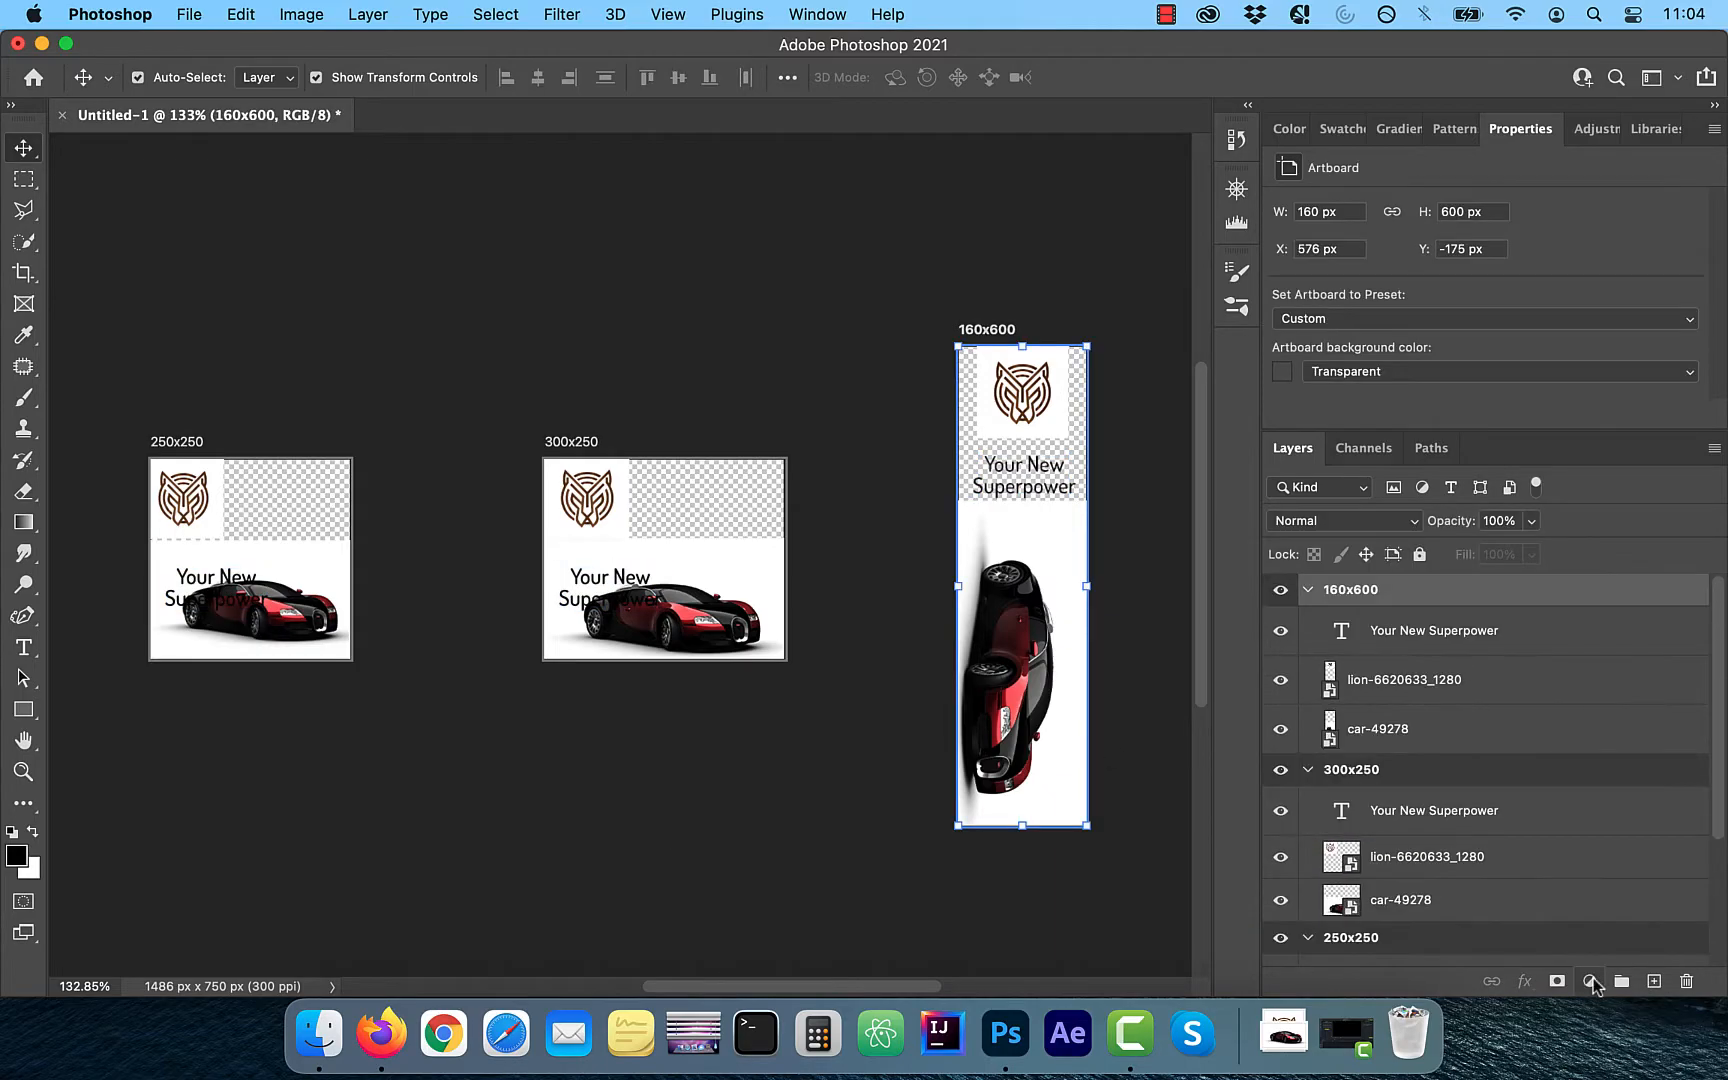
click(1590, 981)
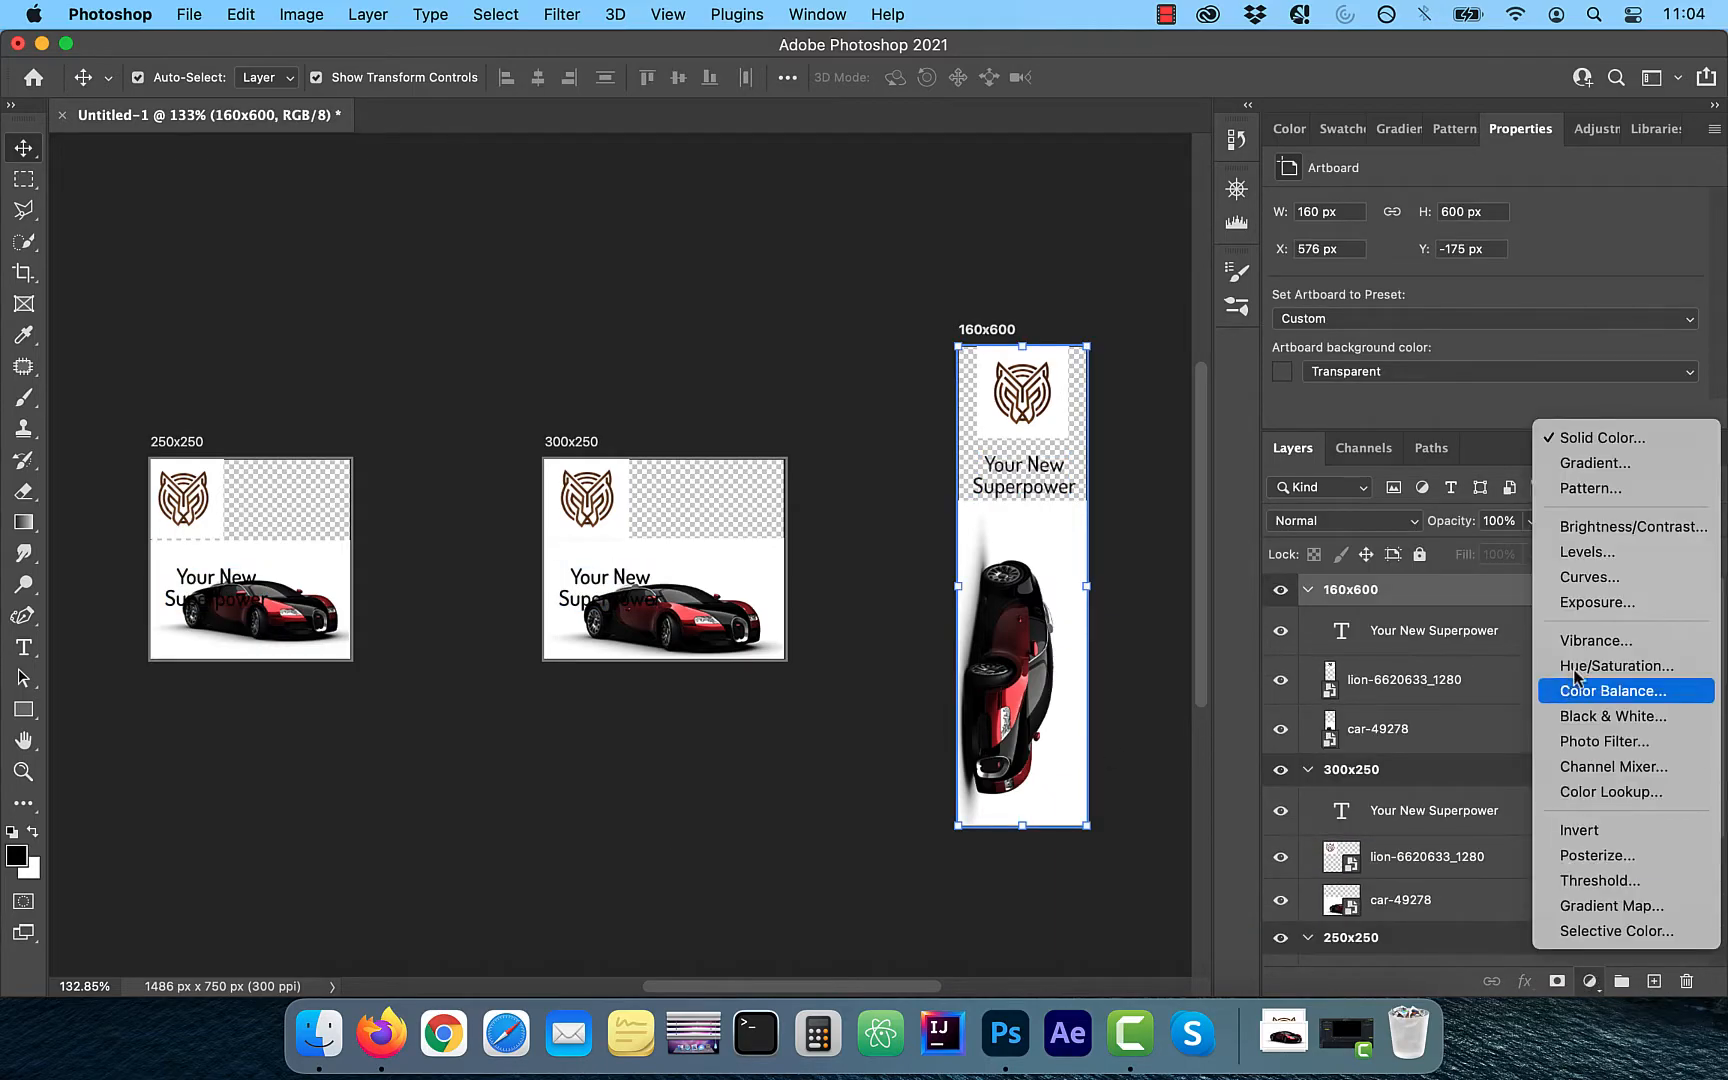
click(1594, 437)
drag(1180, 420, 1180, 366)
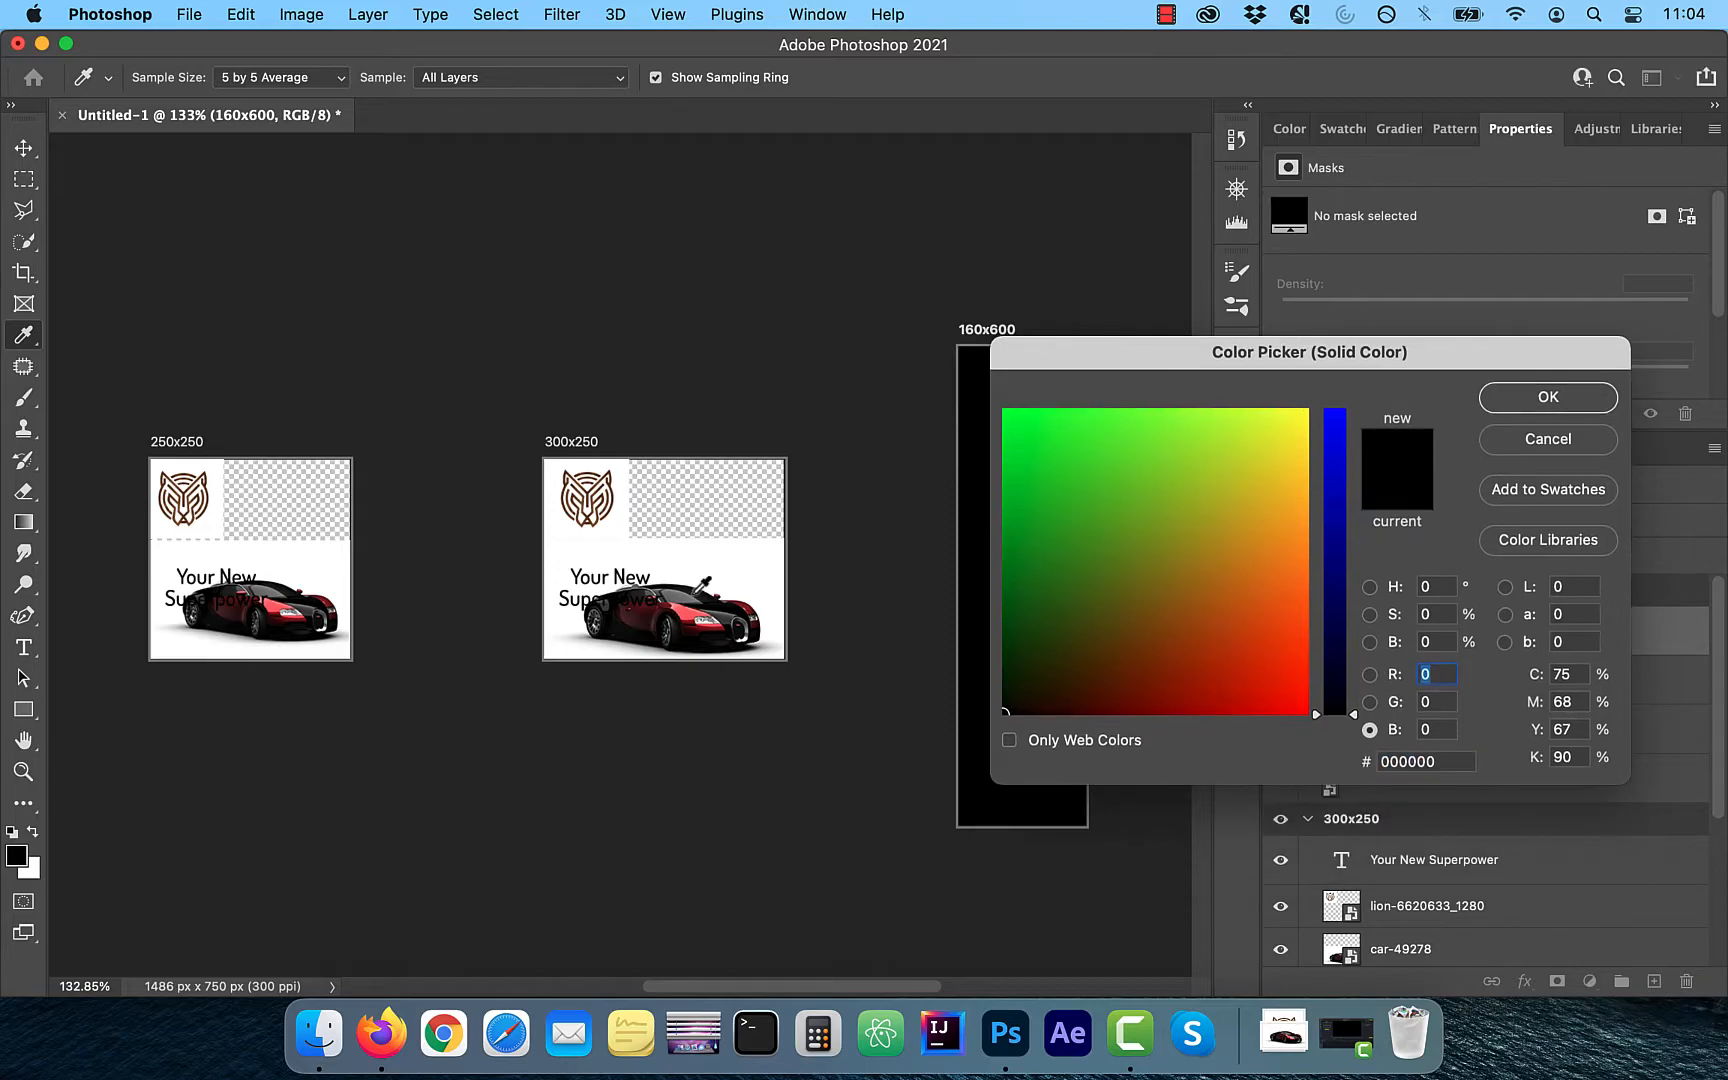
click(620, 650)
click(1560, 400)
Place the color fill beneath the car in the 160x600 artboard and copy it beneath the cars in the 300x250 and 250x250 artboards.
drag(1437, 640, 1425, 800)
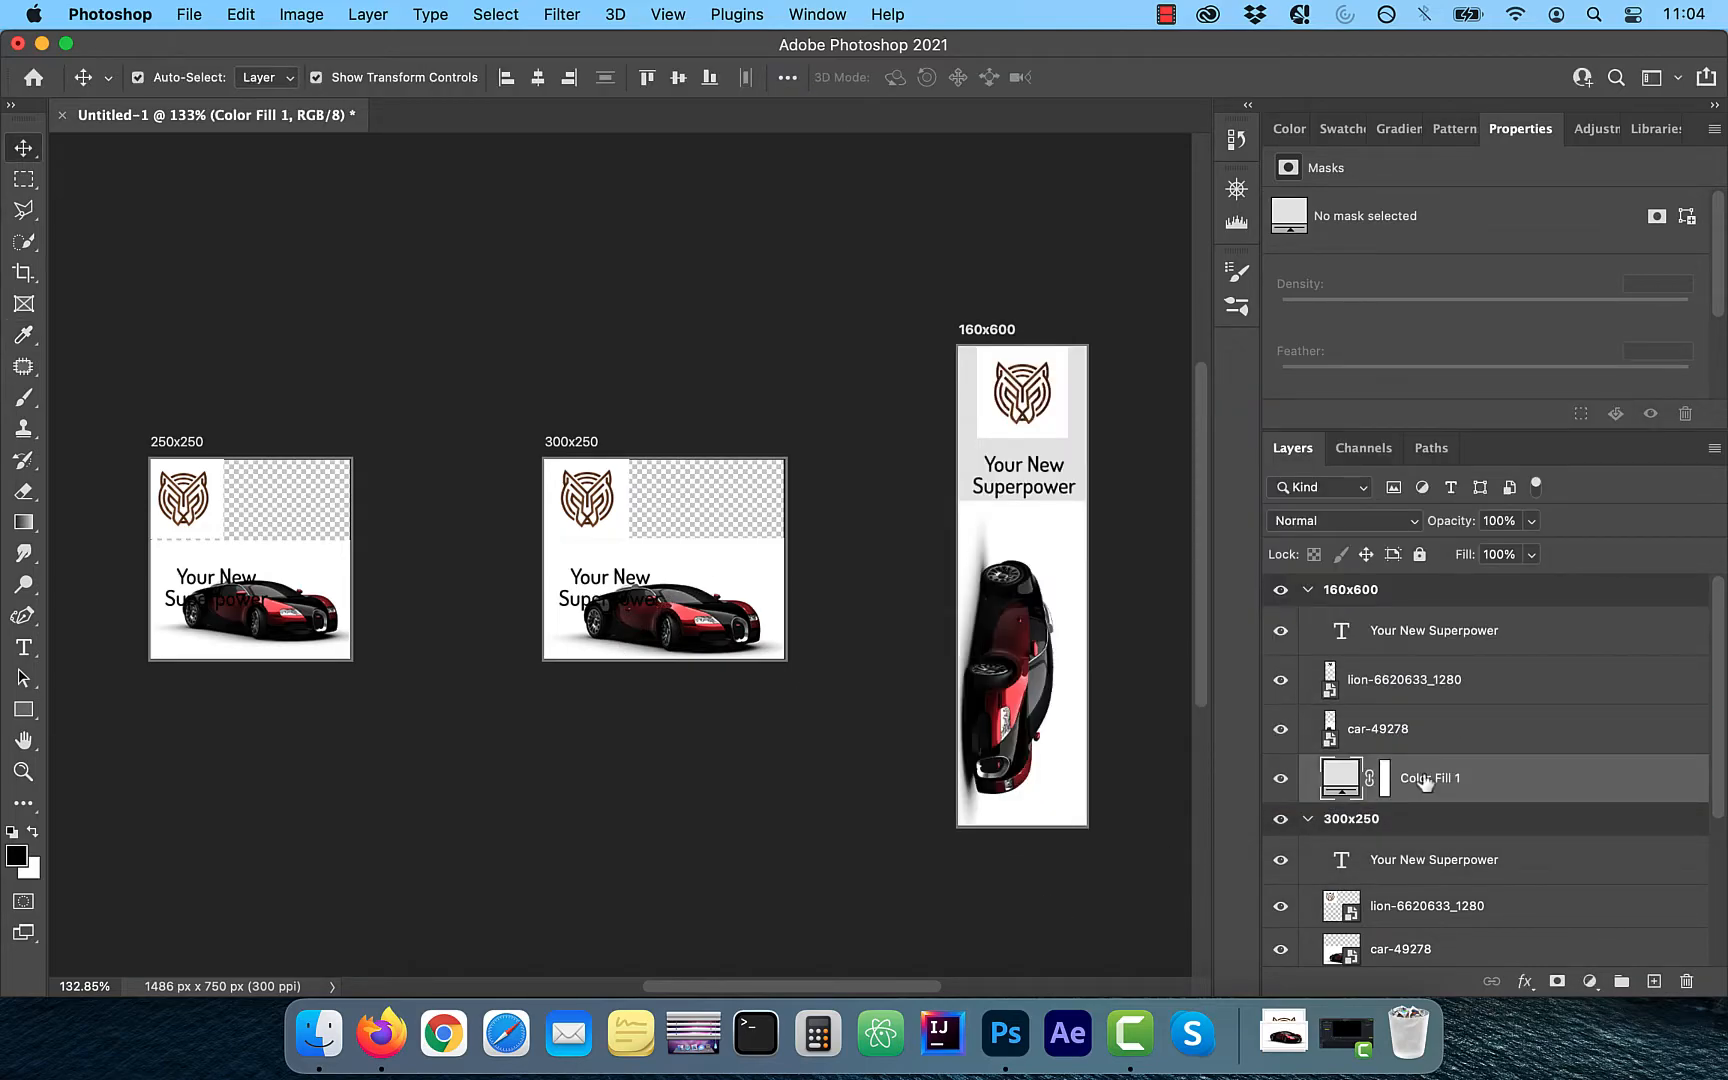
drag(1428, 781, 1400, 915)
drag(1668, 950, 1688, 981)
Set the blend mode of the lion logo and car layers in the 160x600 artboard to Multiply.
click(1435, 680)
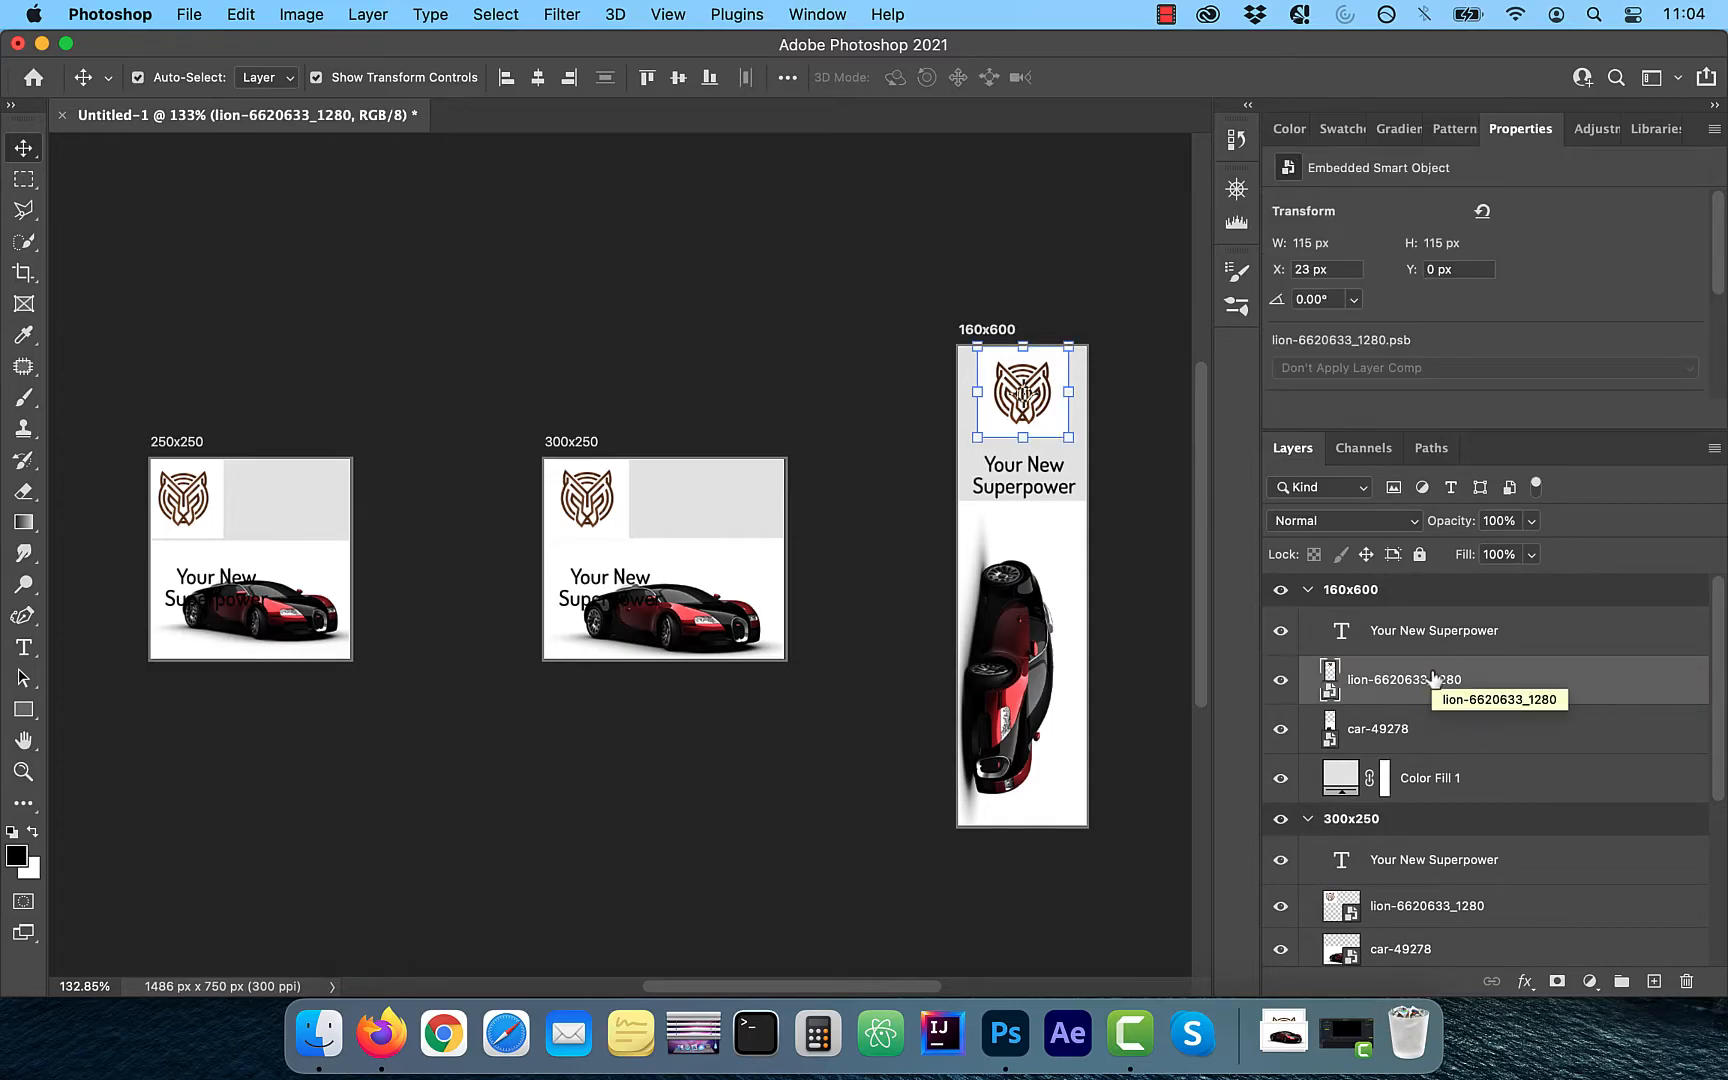
click(1412, 521)
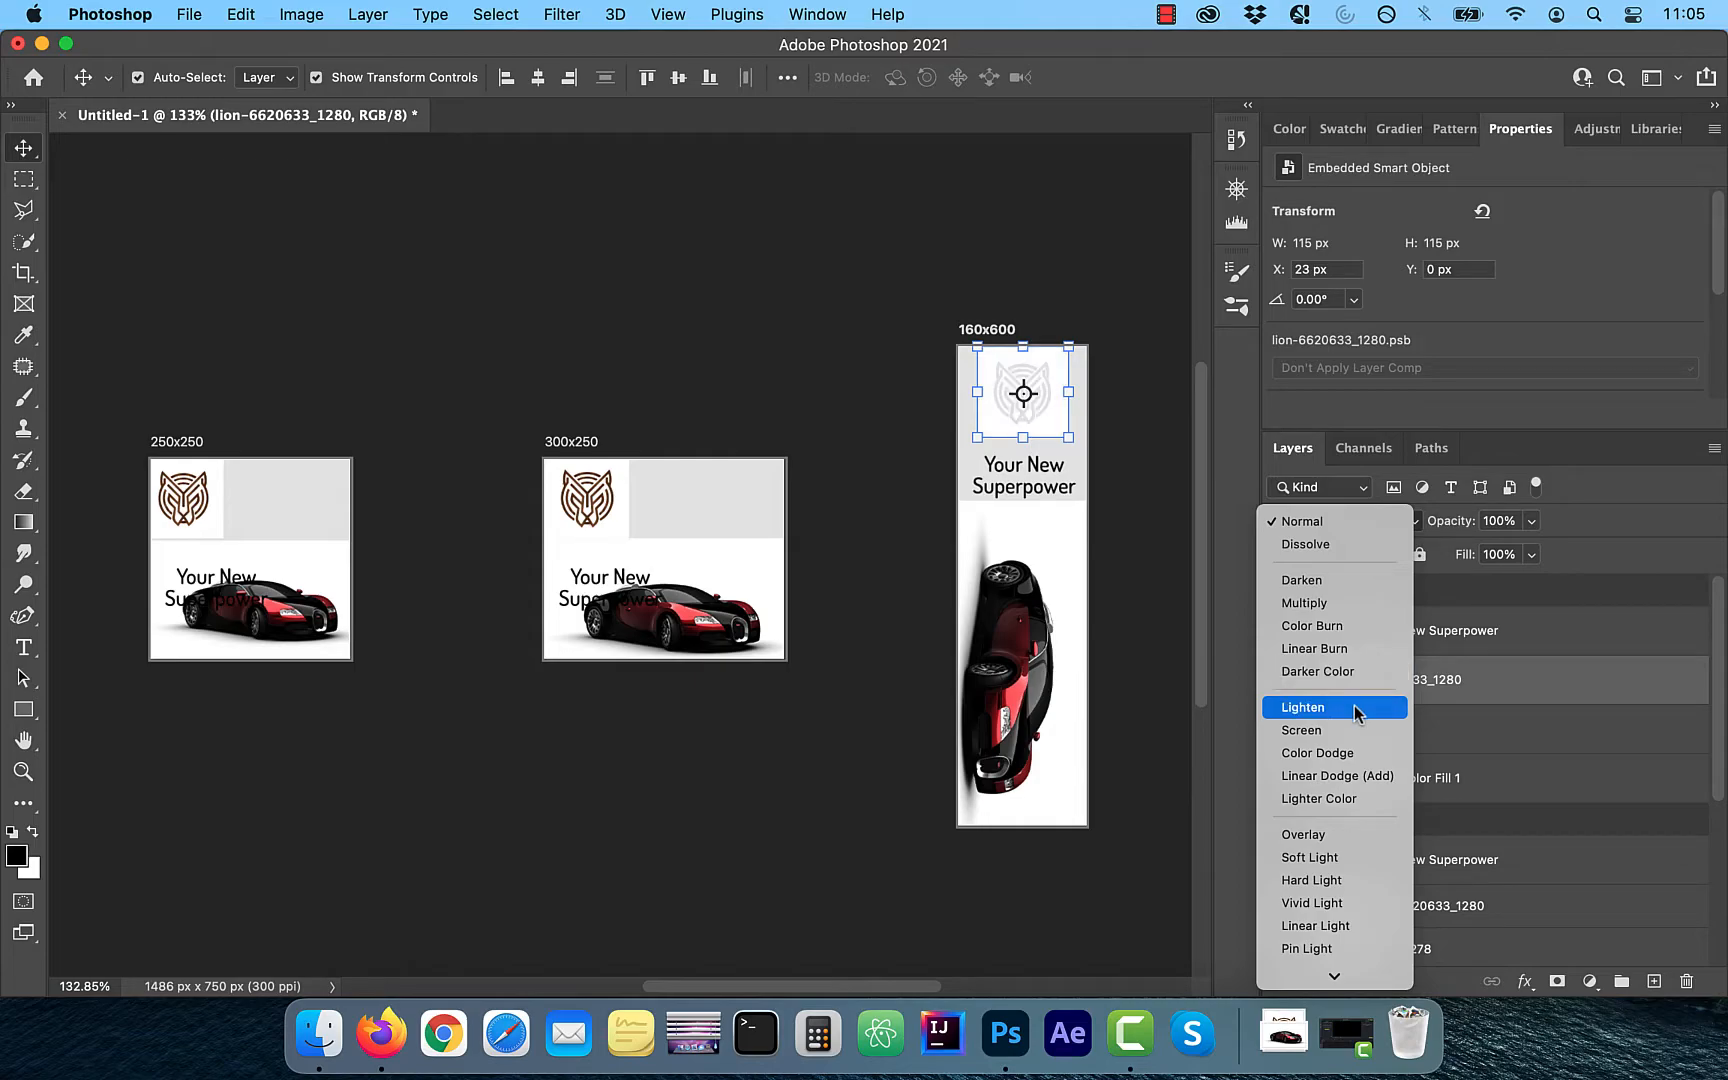
click(1343, 602)
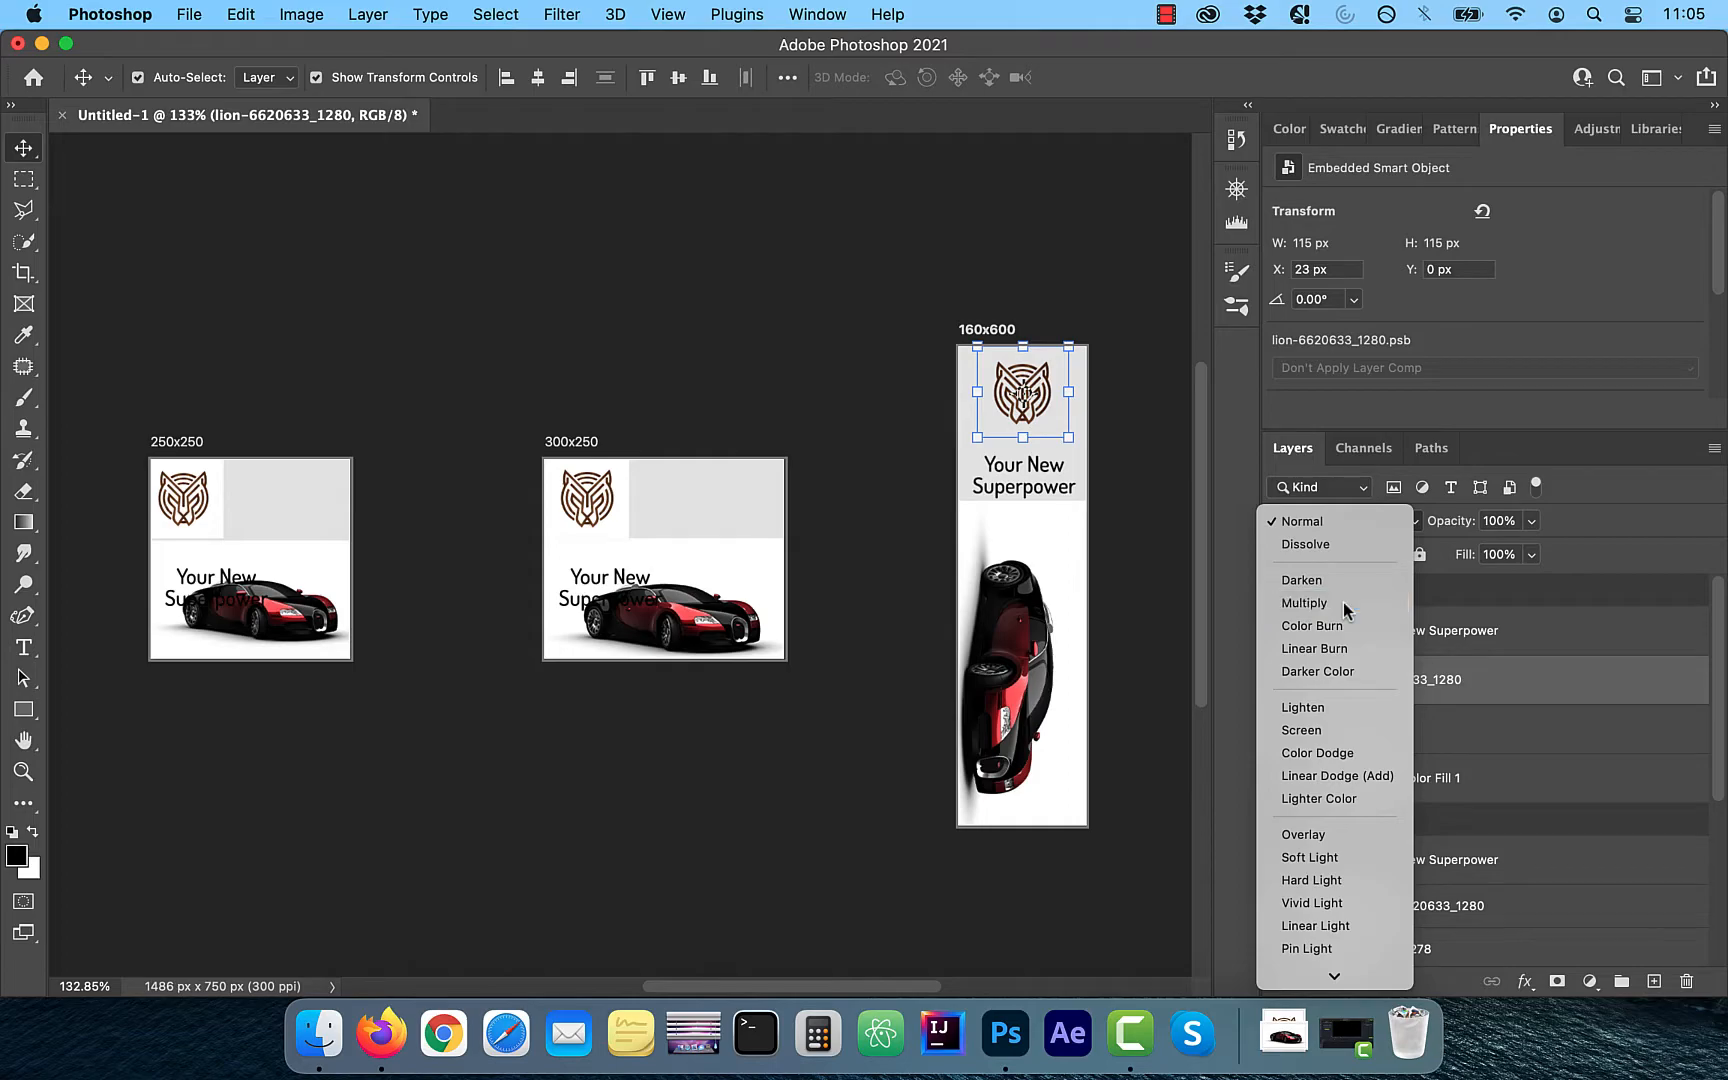
click(1092, 945)
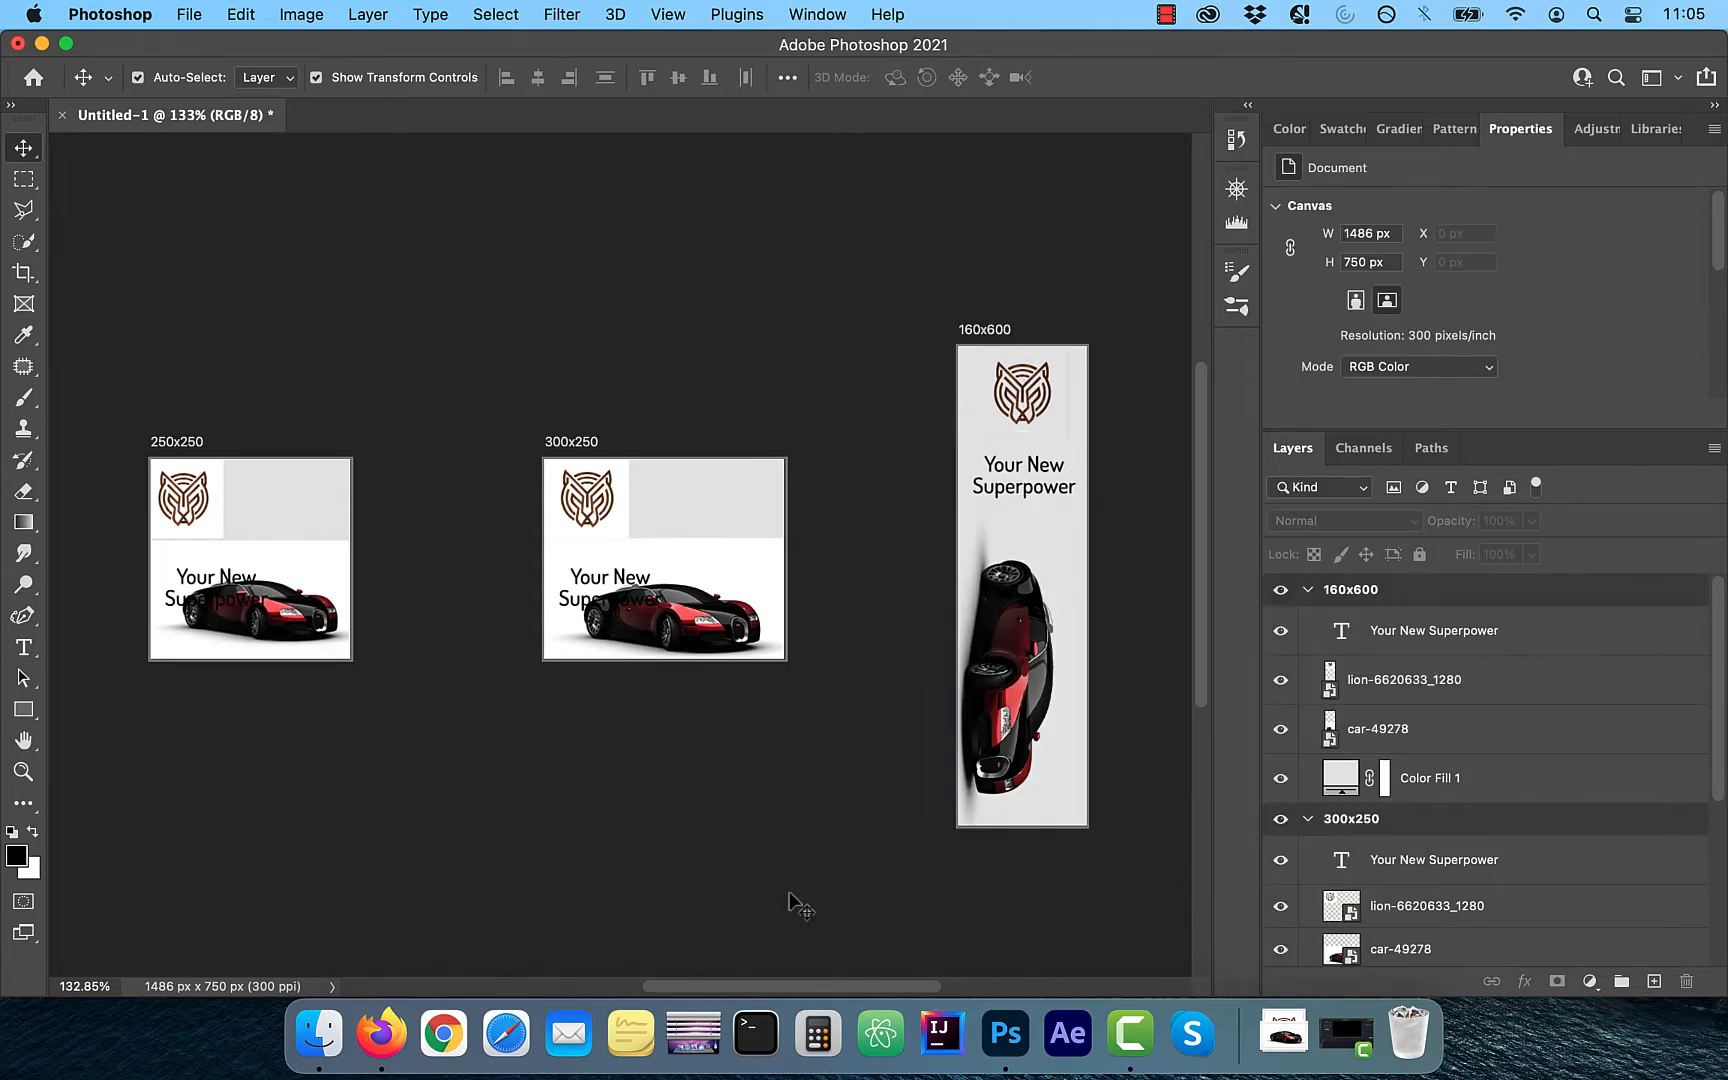
Move the headlines beside the logos in the 300x250 and 250x250 artboards and set their logo and car layers to Multiply.
click(1022, 475)
drag(610, 585, 620, 500)
drag(620, 500, 697, 500)
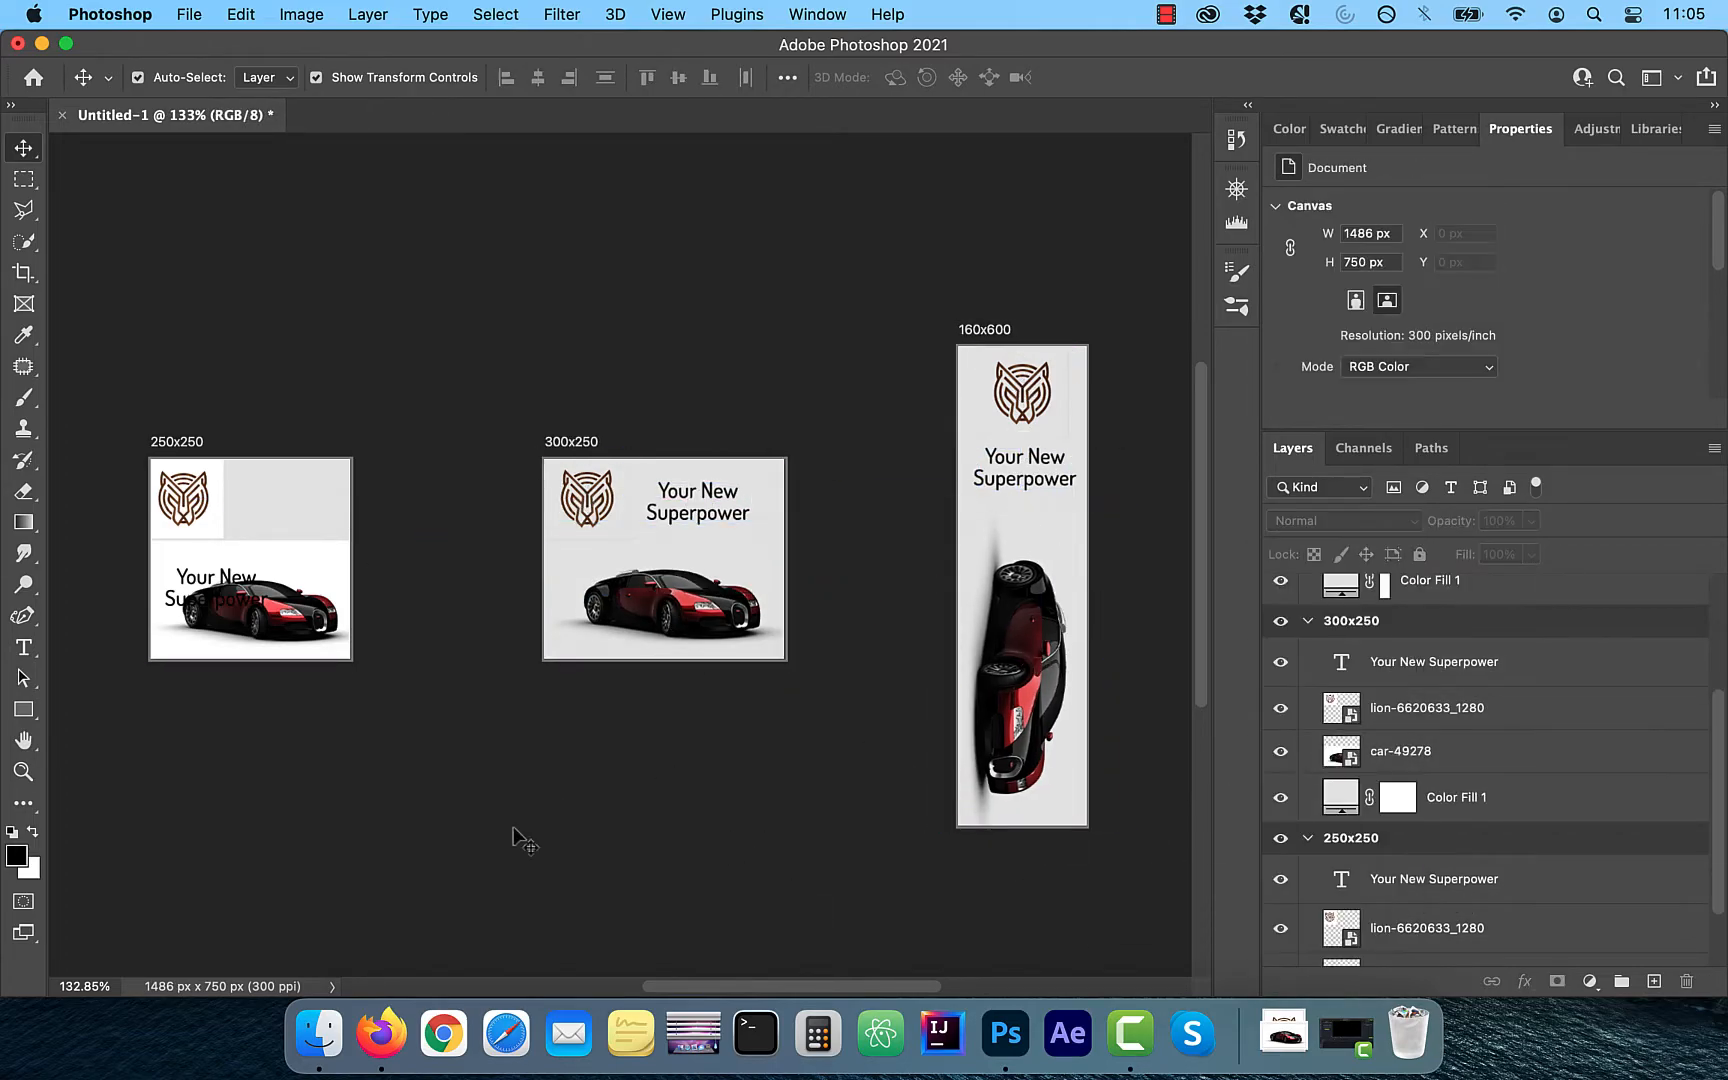
drag(298, 588, 340, 563)
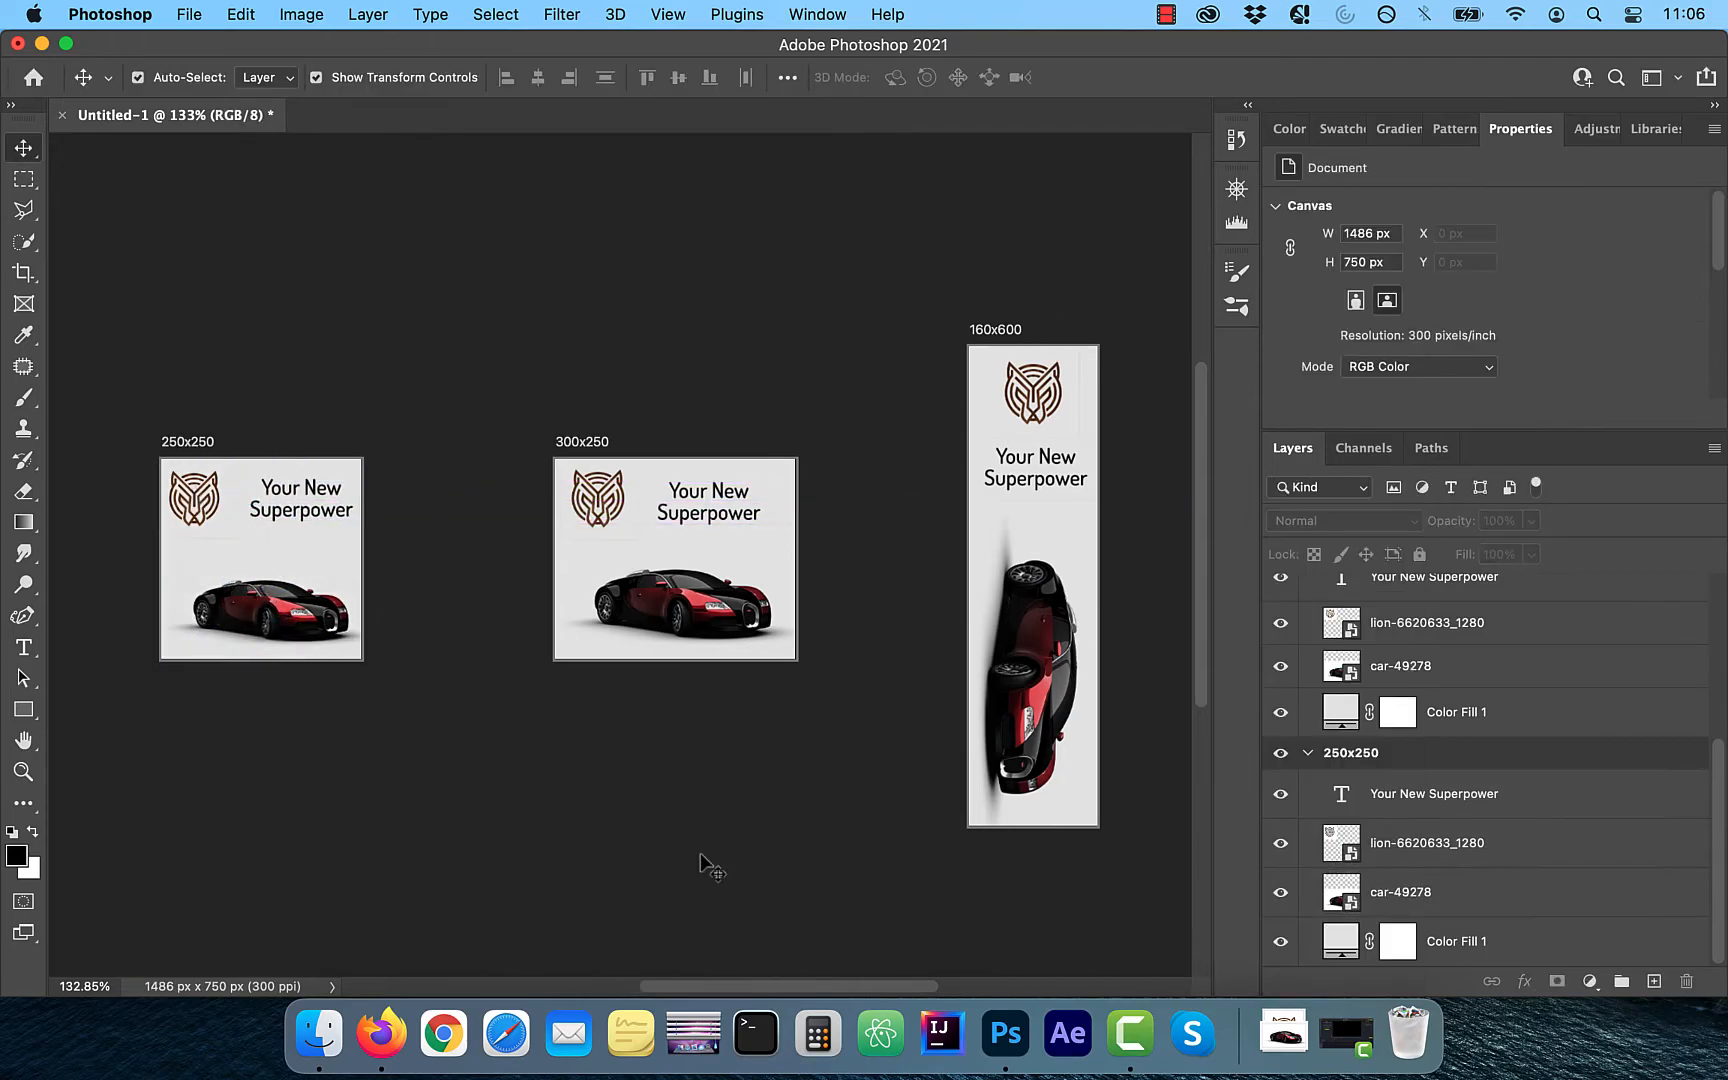
scroll(701, 855, down, 2)
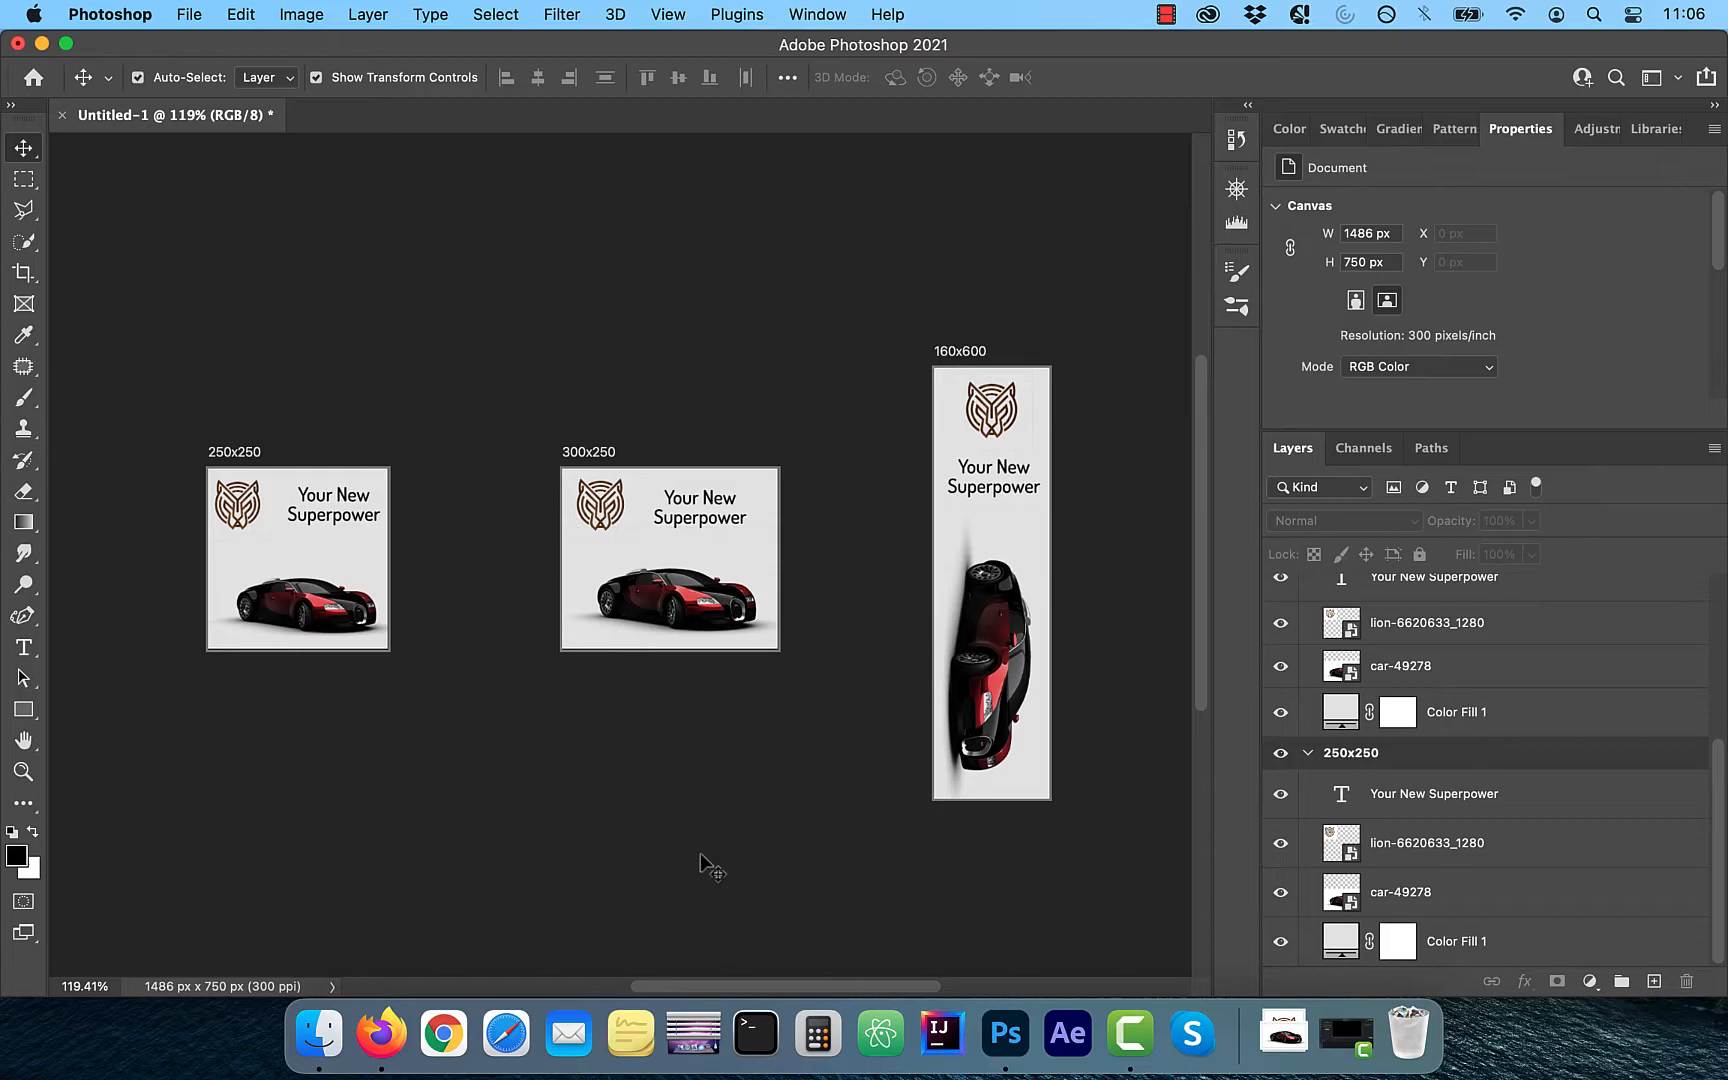
Open the car smart object from the 300x250 artboard and add a Hue/Saturation adjustment with Hue +144.
double_click(1393, 683)
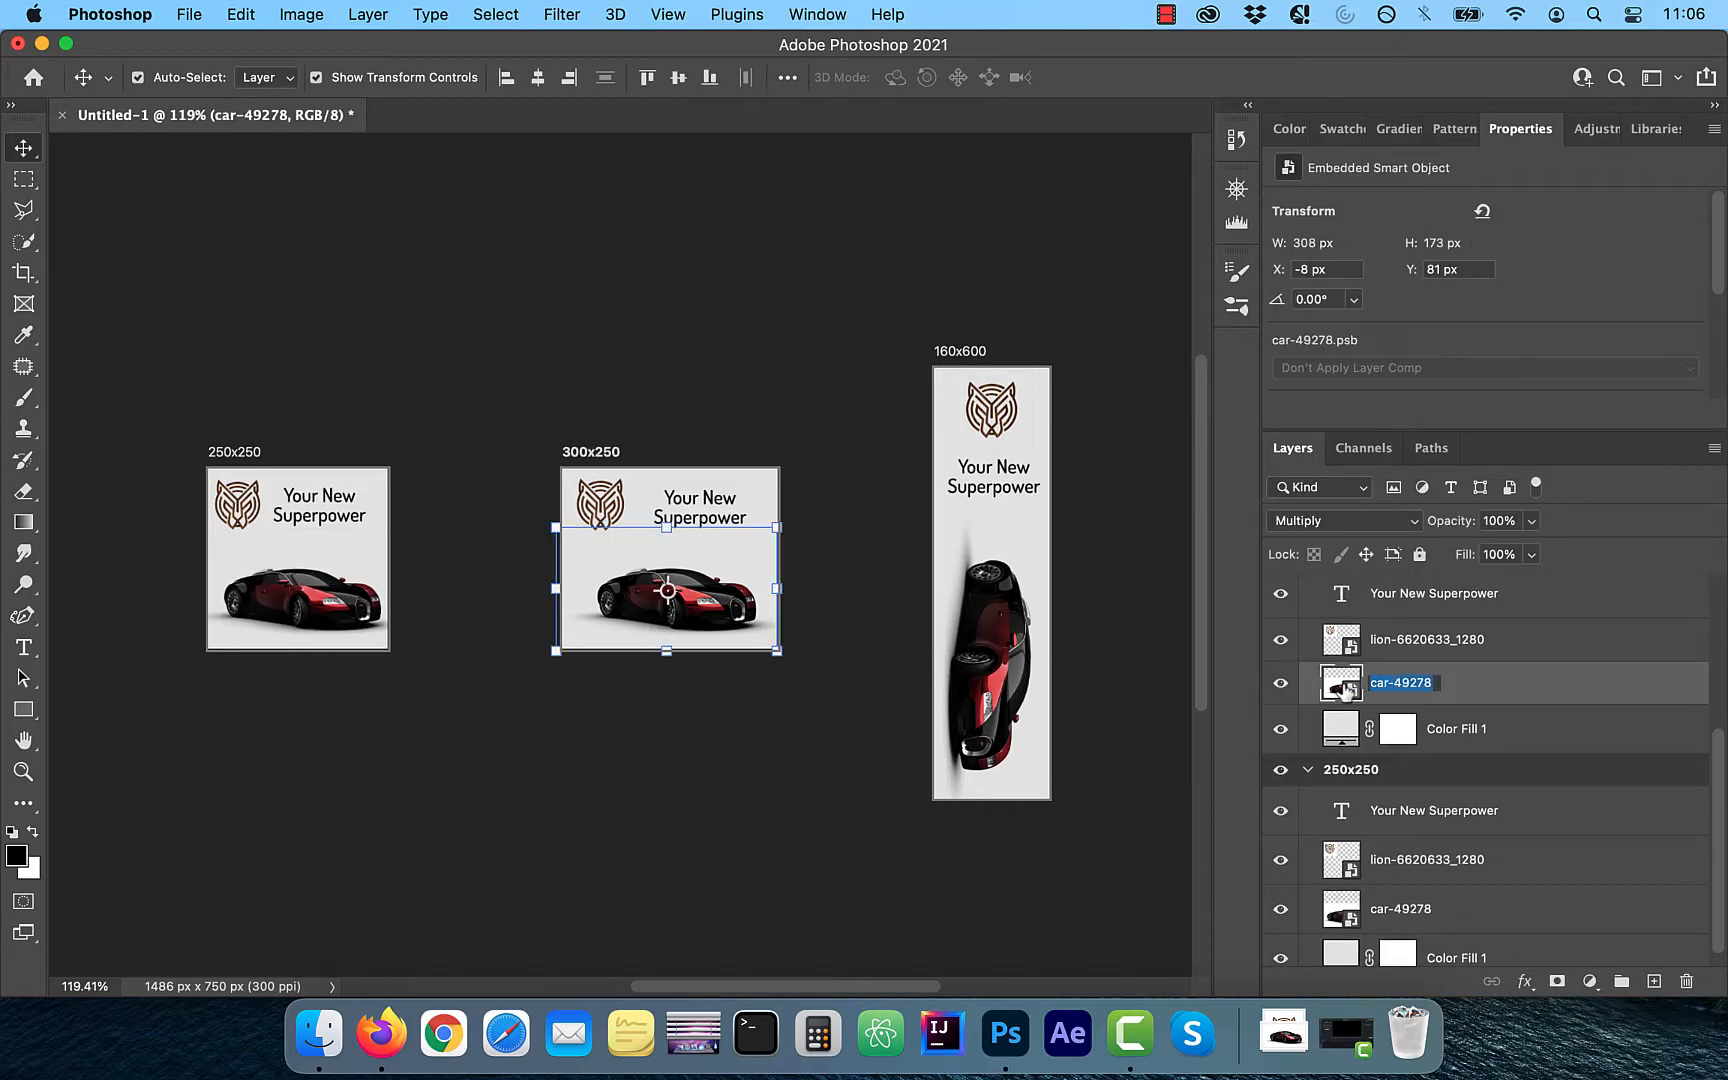
double_click(1345, 688)
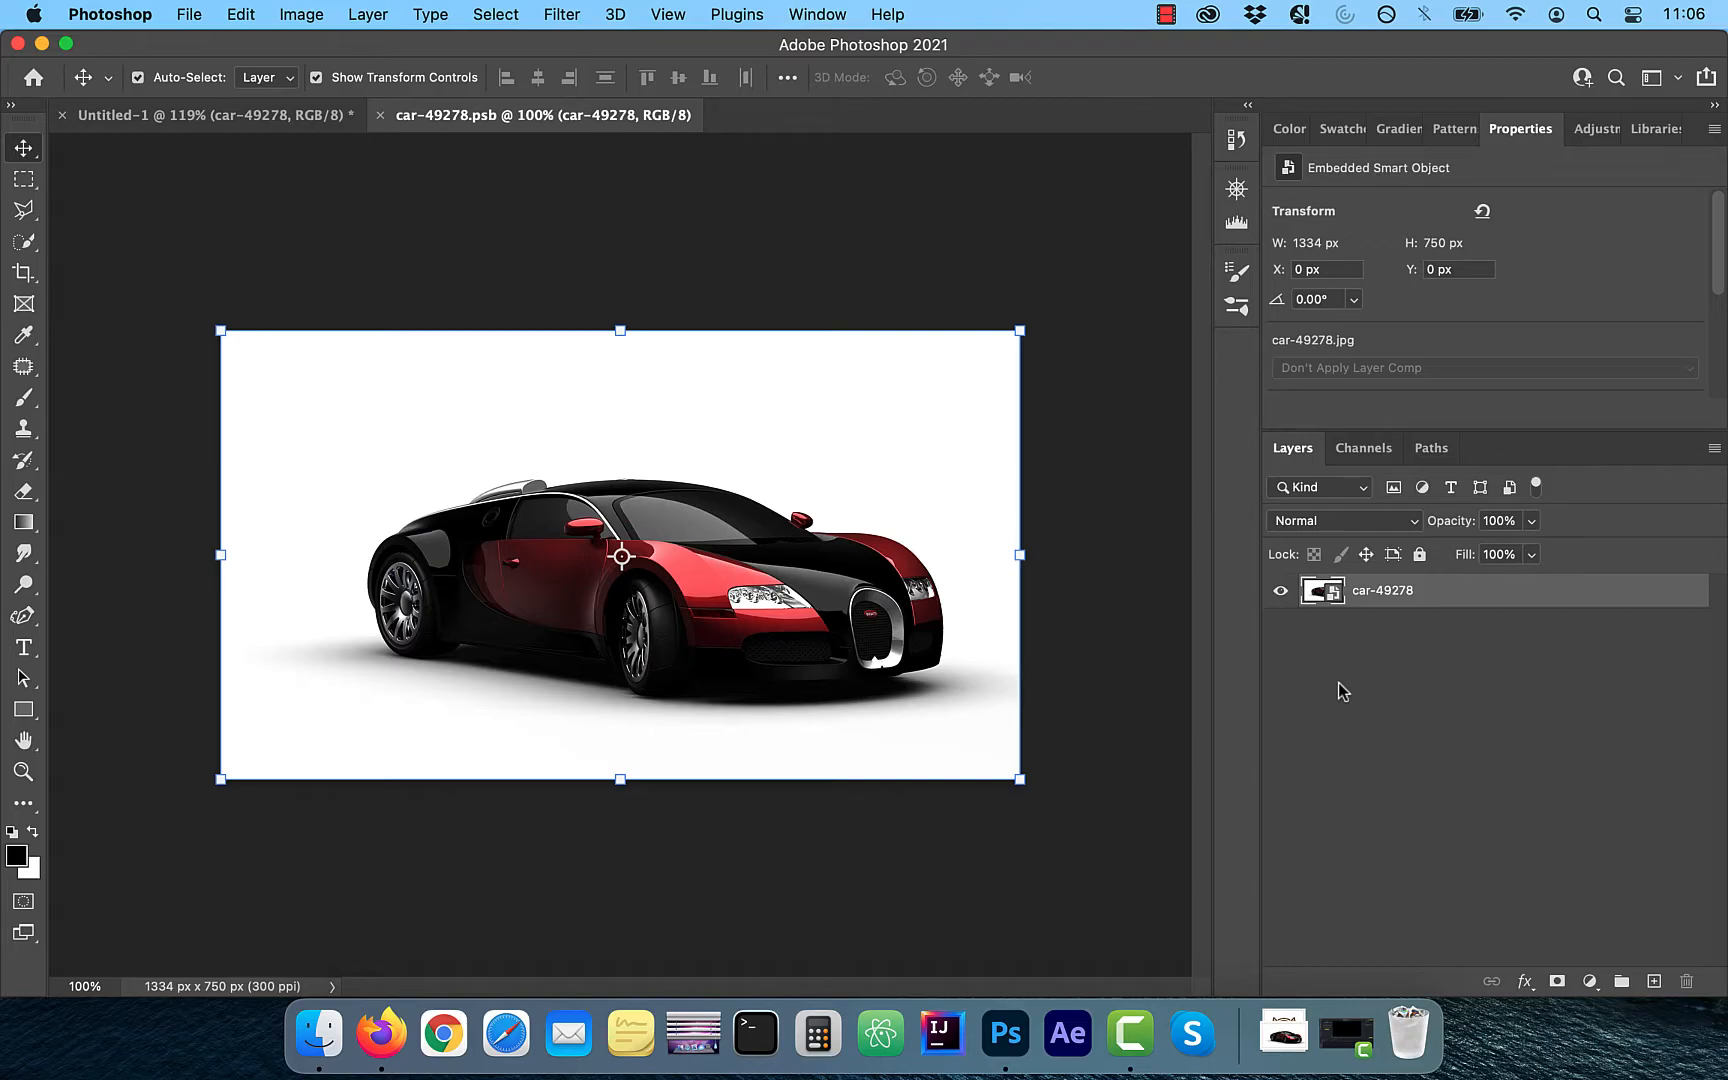
click(1596, 129)
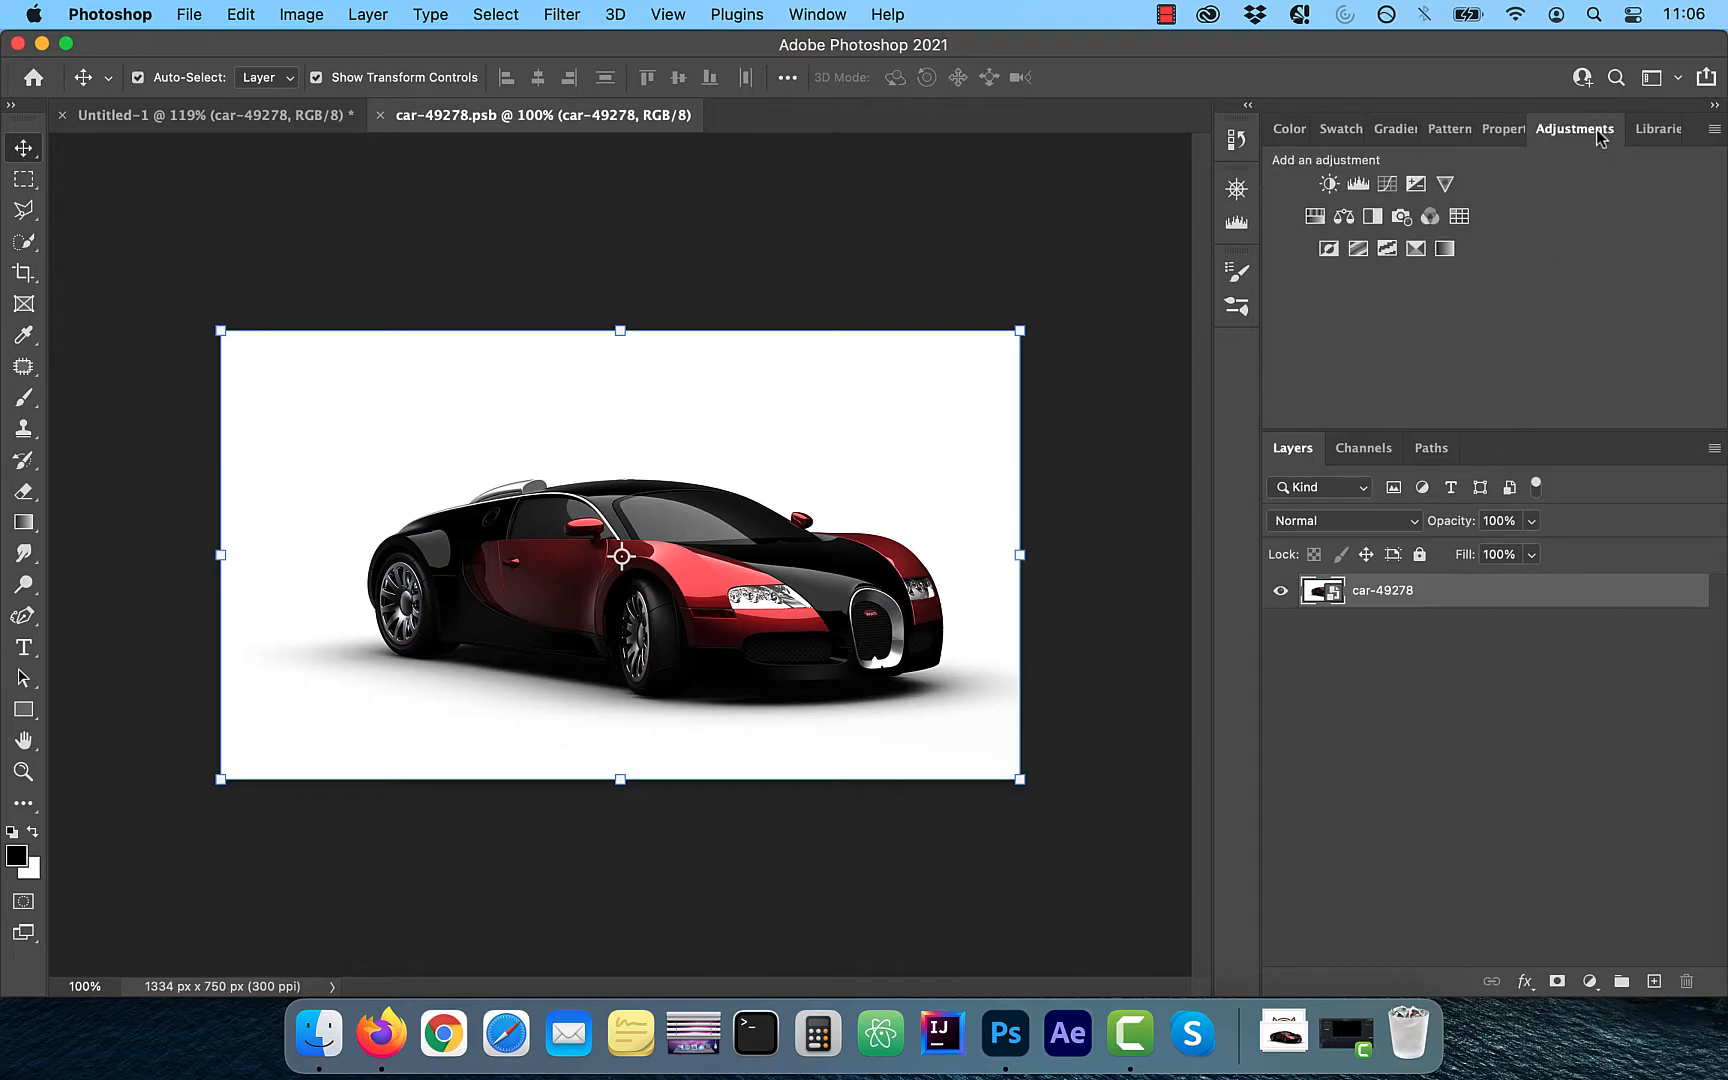
click(1315, 217)
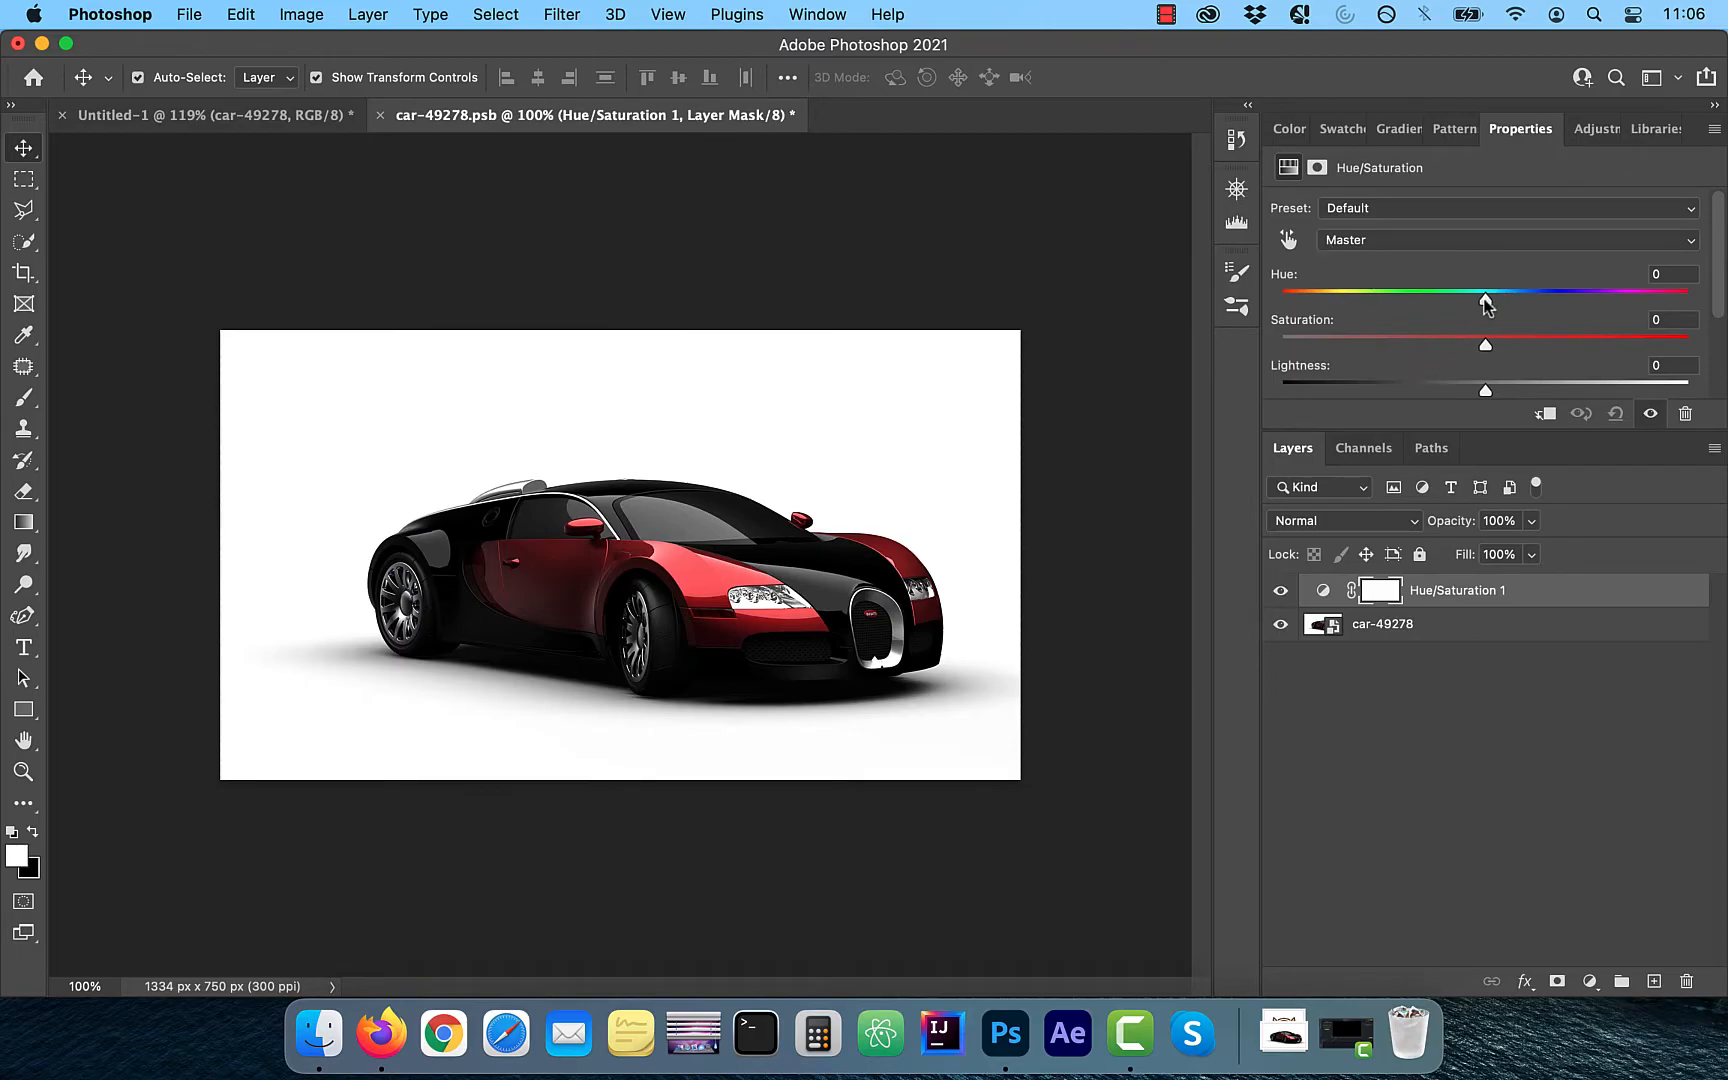
drag(1485, 300, 1660, 320)
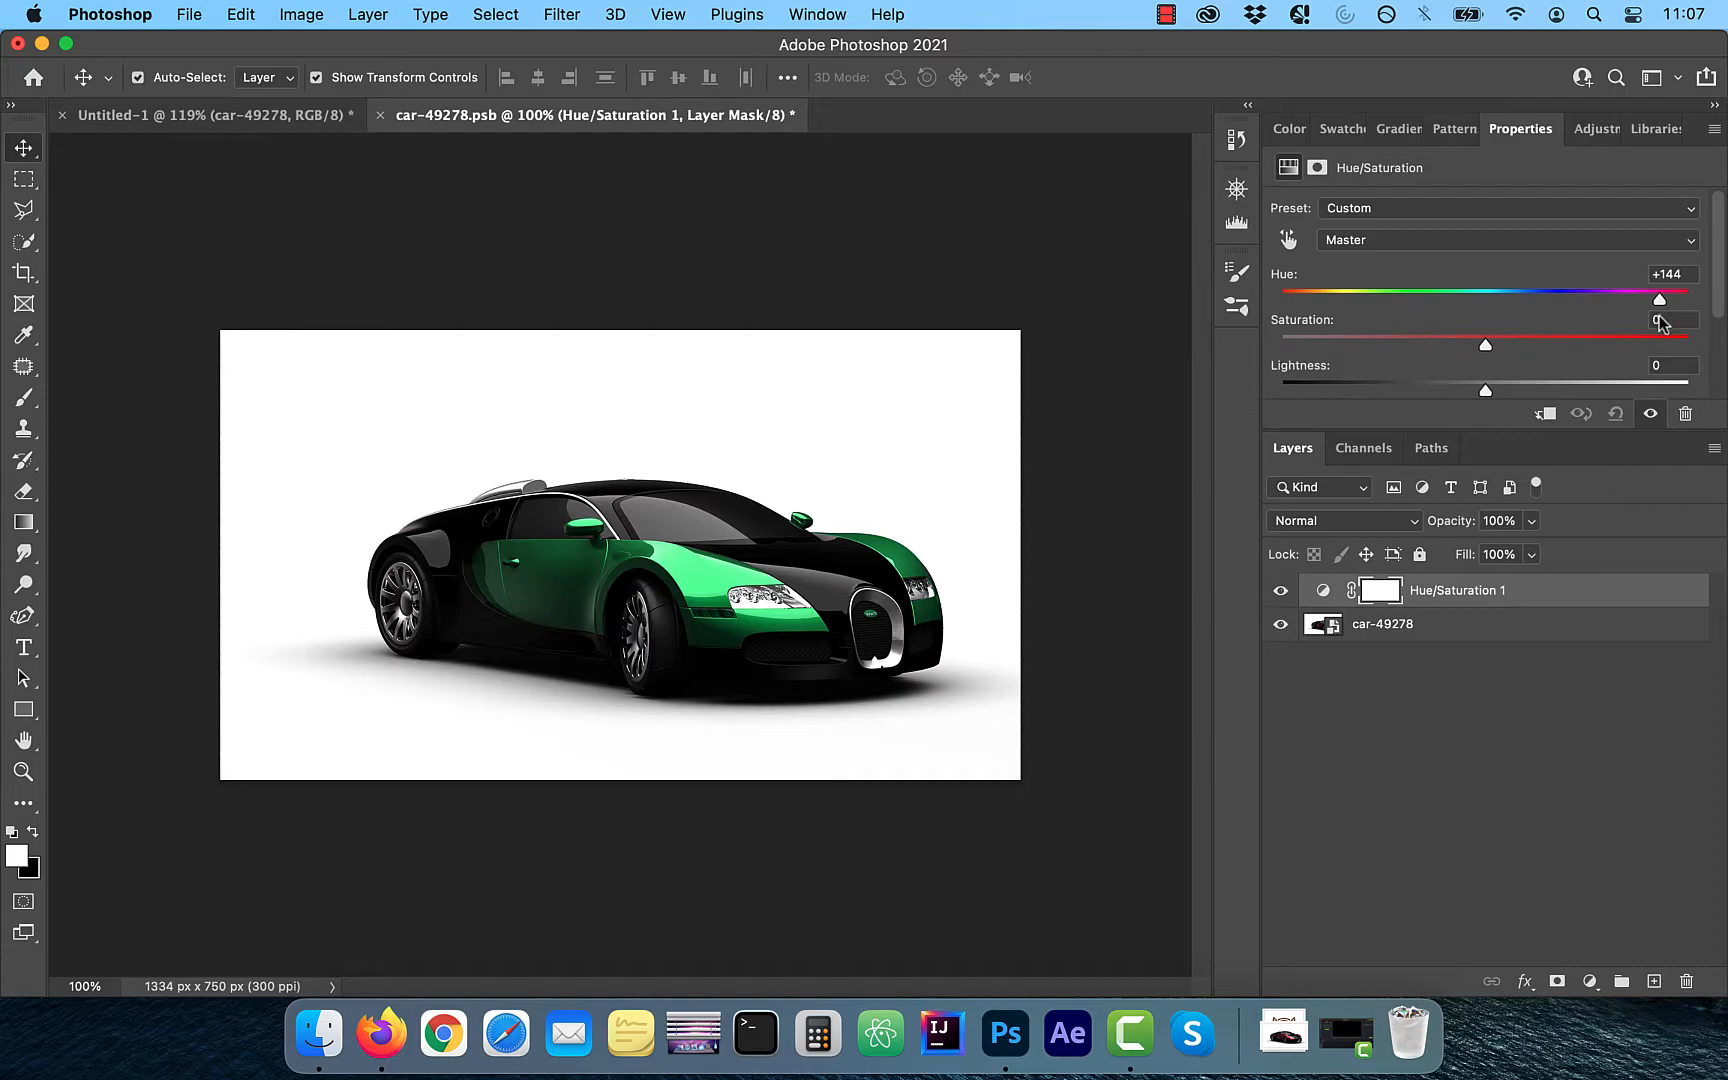
Save the recolored car smart object and return to the artboard document with nothing selected.
click(237, 118)
click(466, 118)
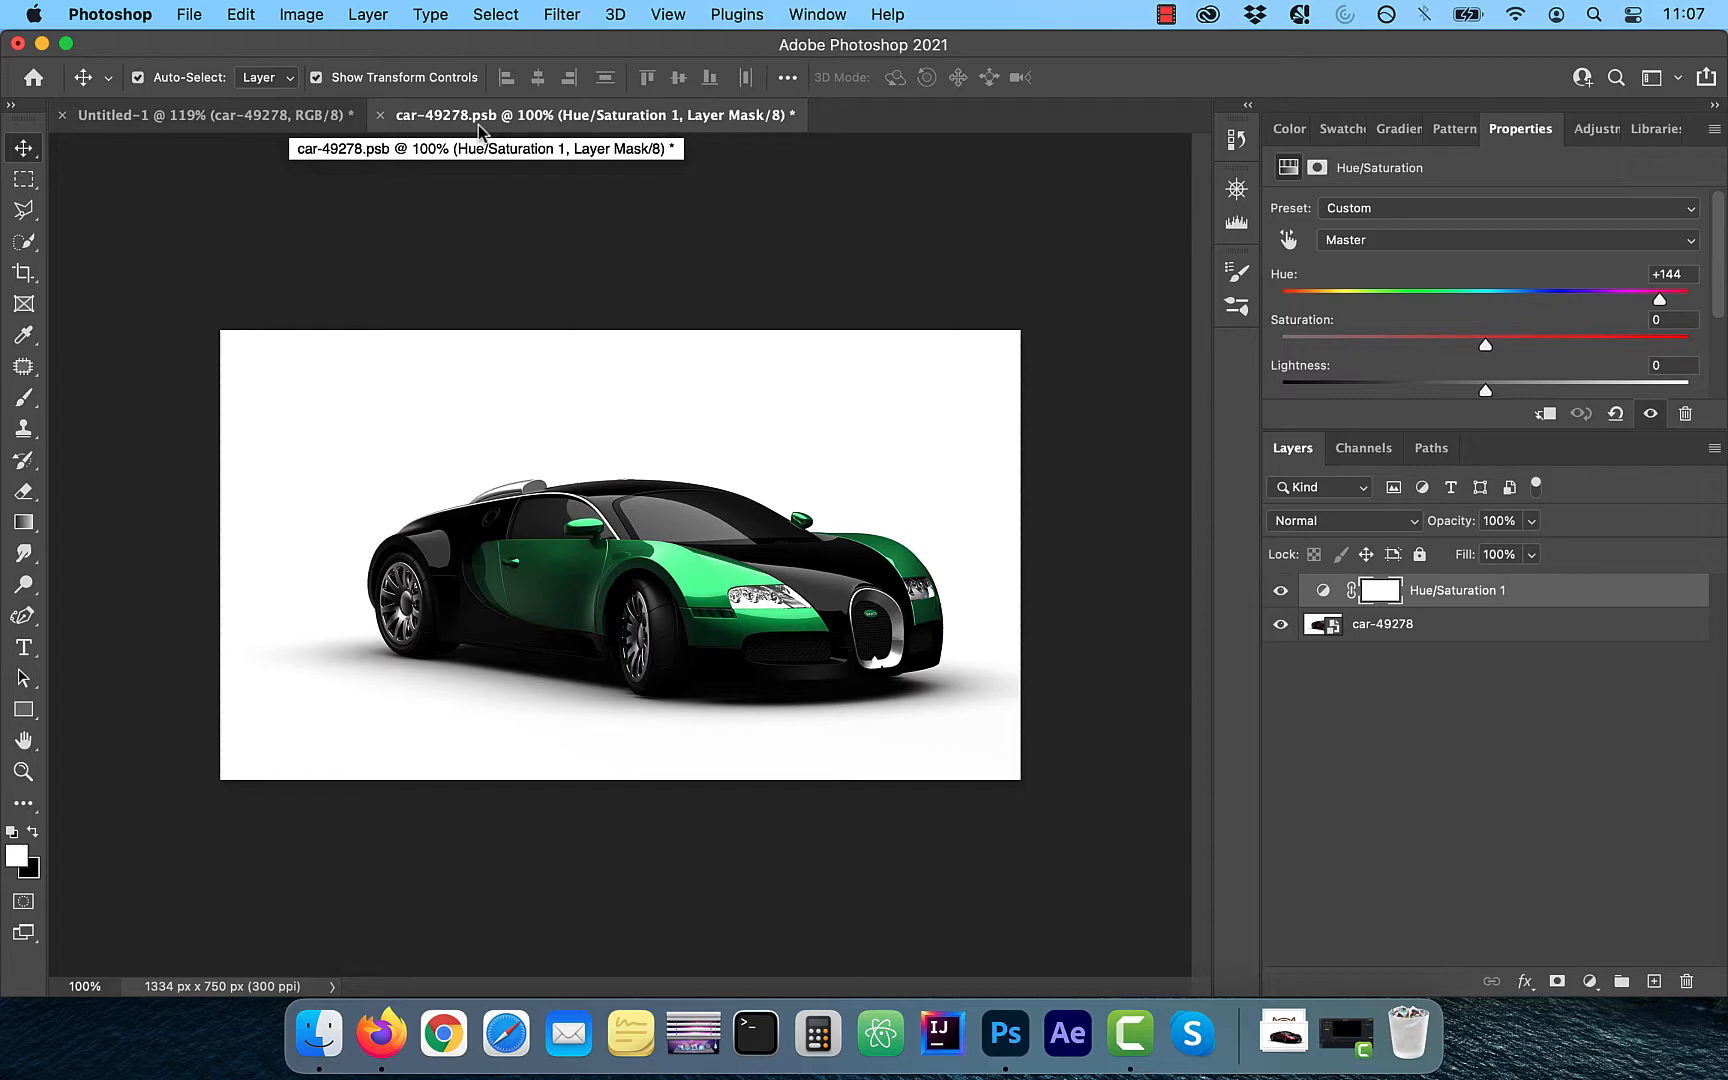
click(190, 16)
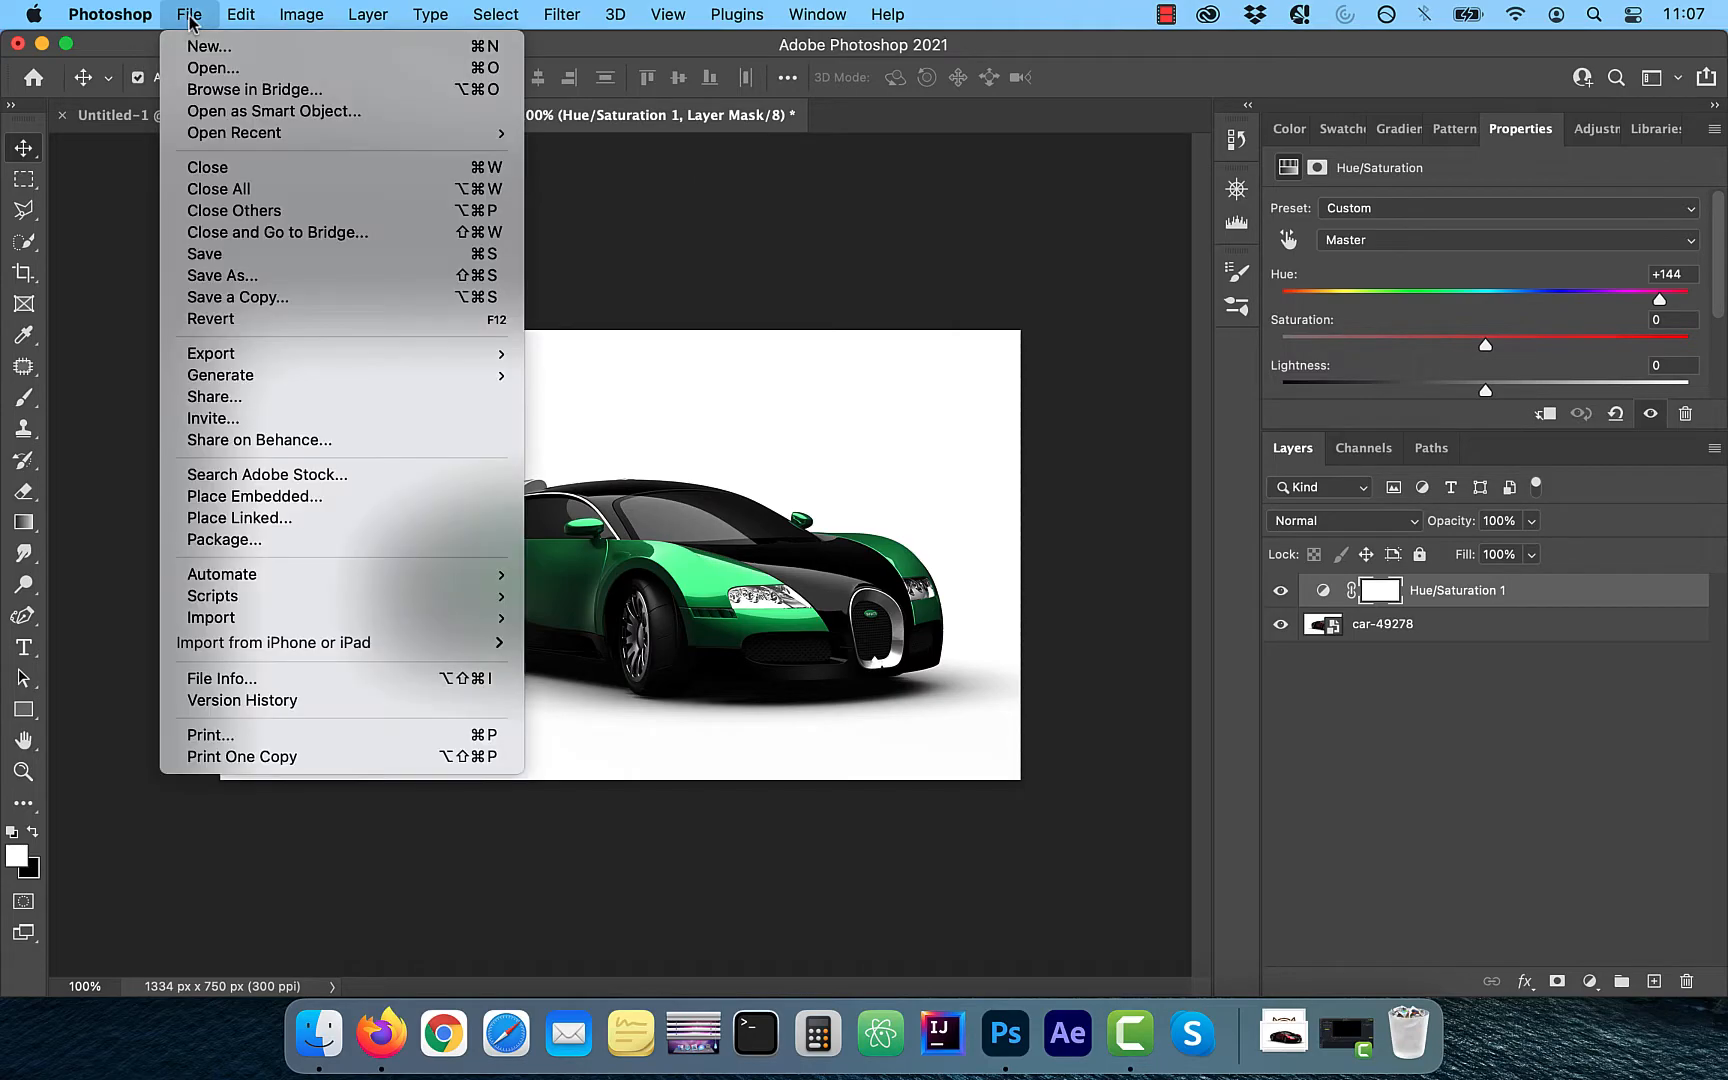
click(227, 258)
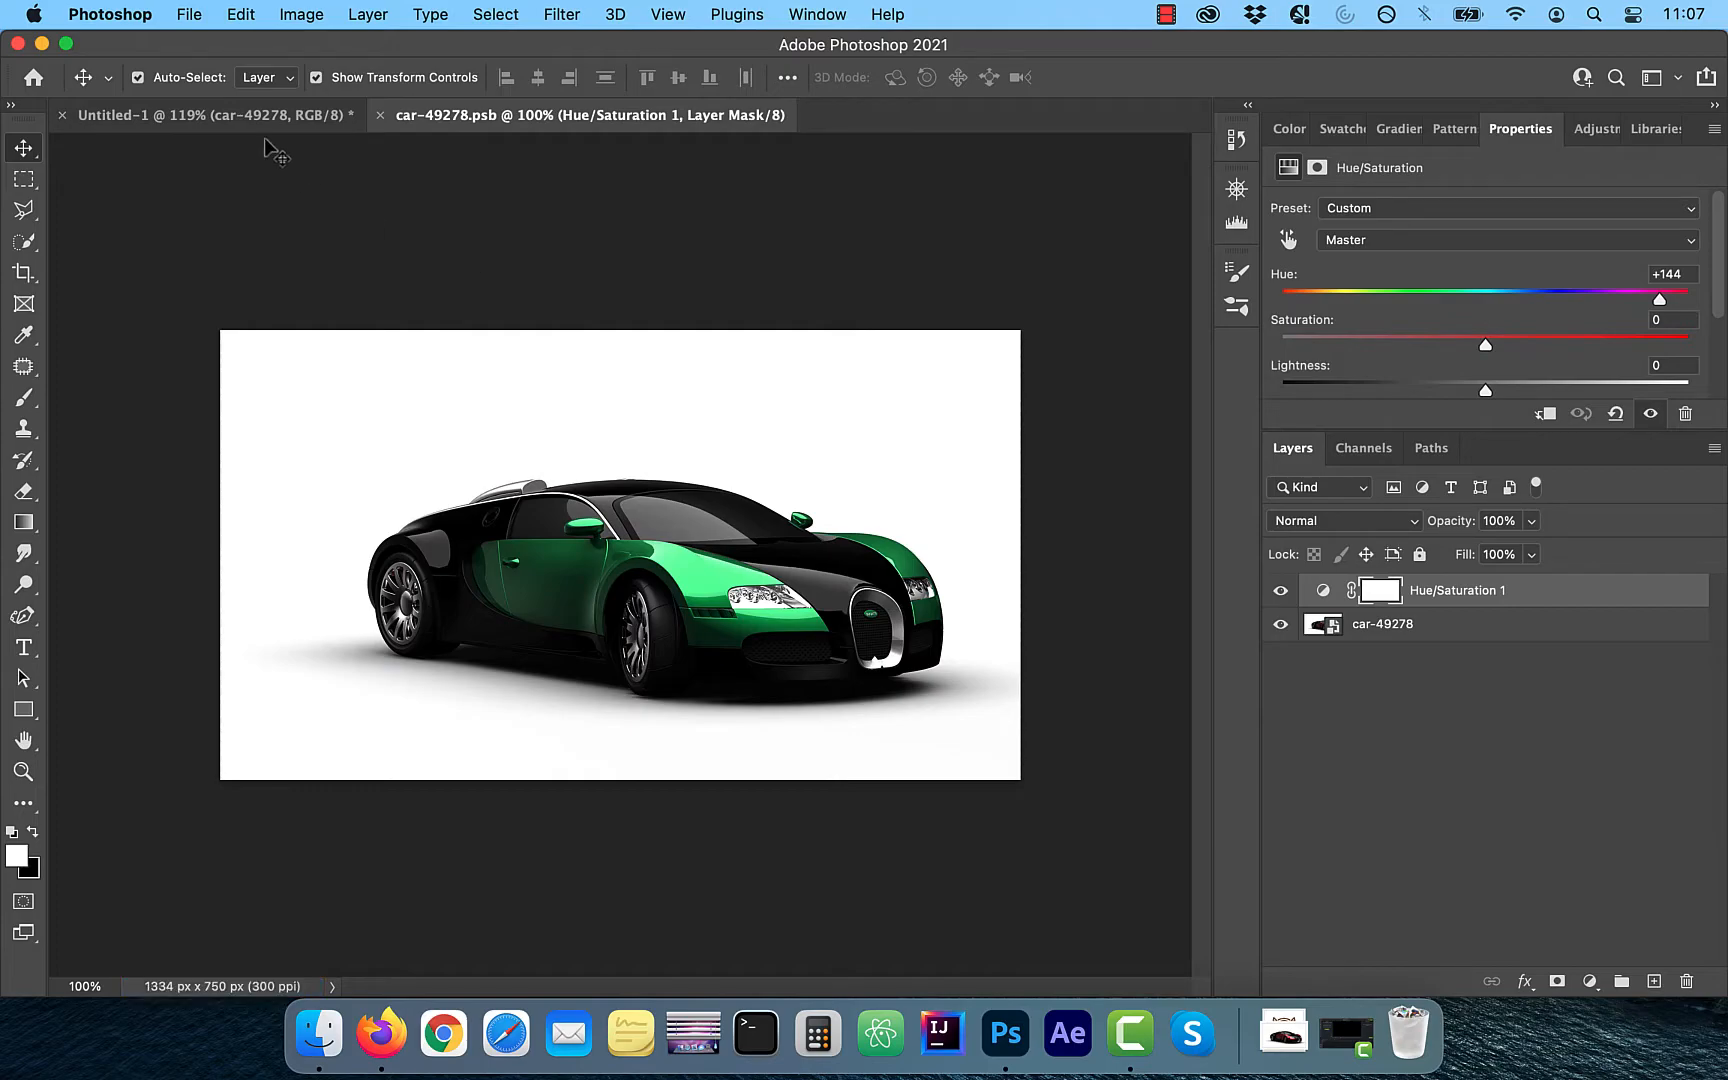
click(250, 117)
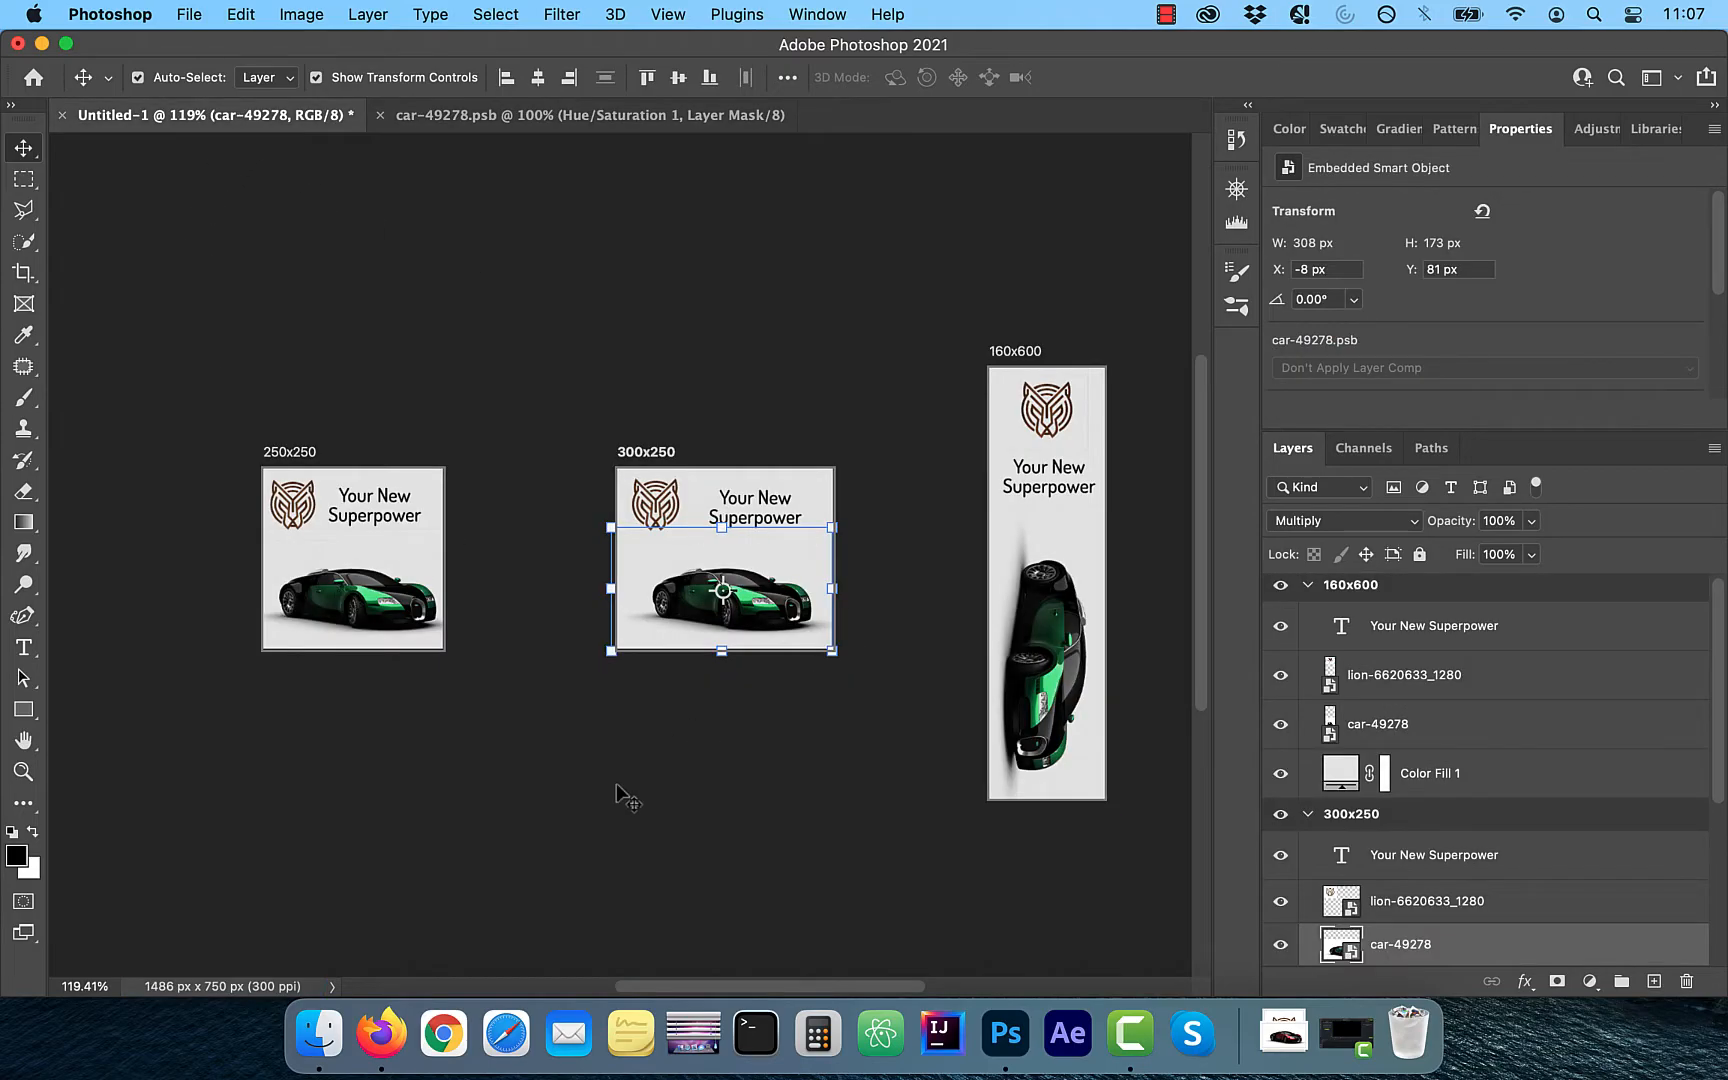
click(246, 346)
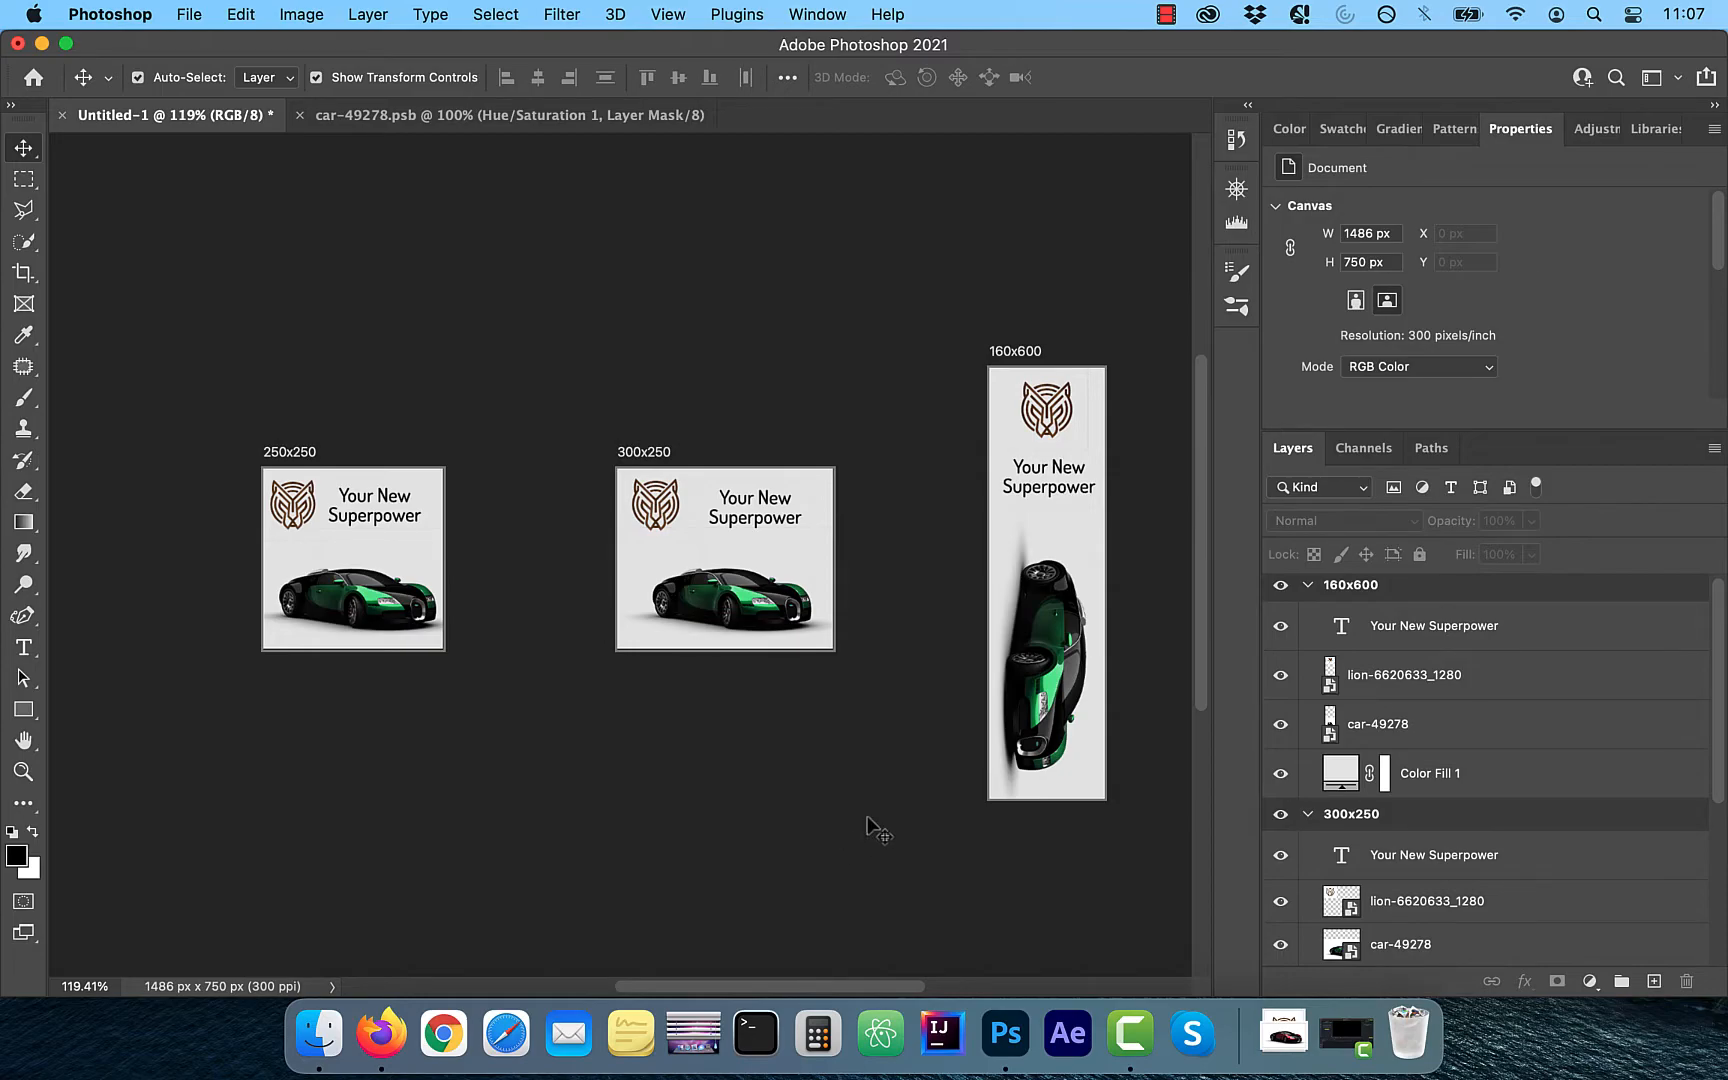
Open the lion logo smart object and brighten it with a Curves adjustment raising input 87 to output 168.
scroll(1464, 735, up, 1)
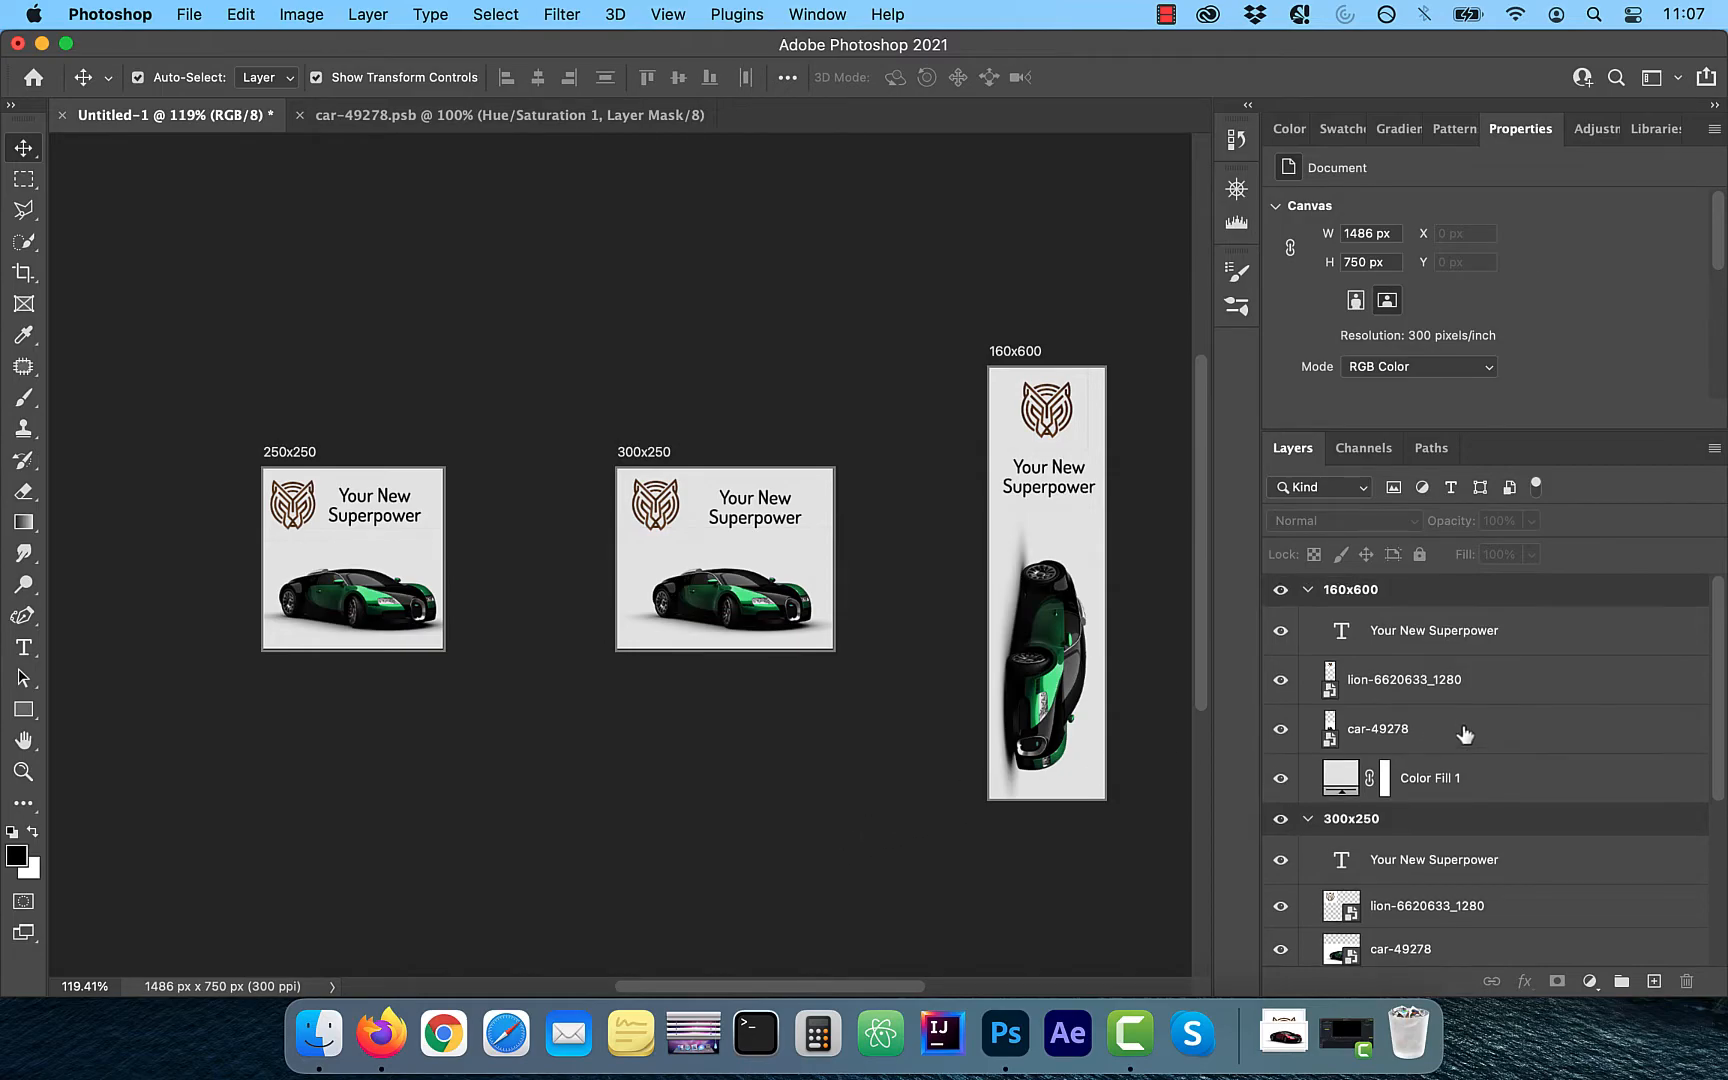
double_click(1331, 681)
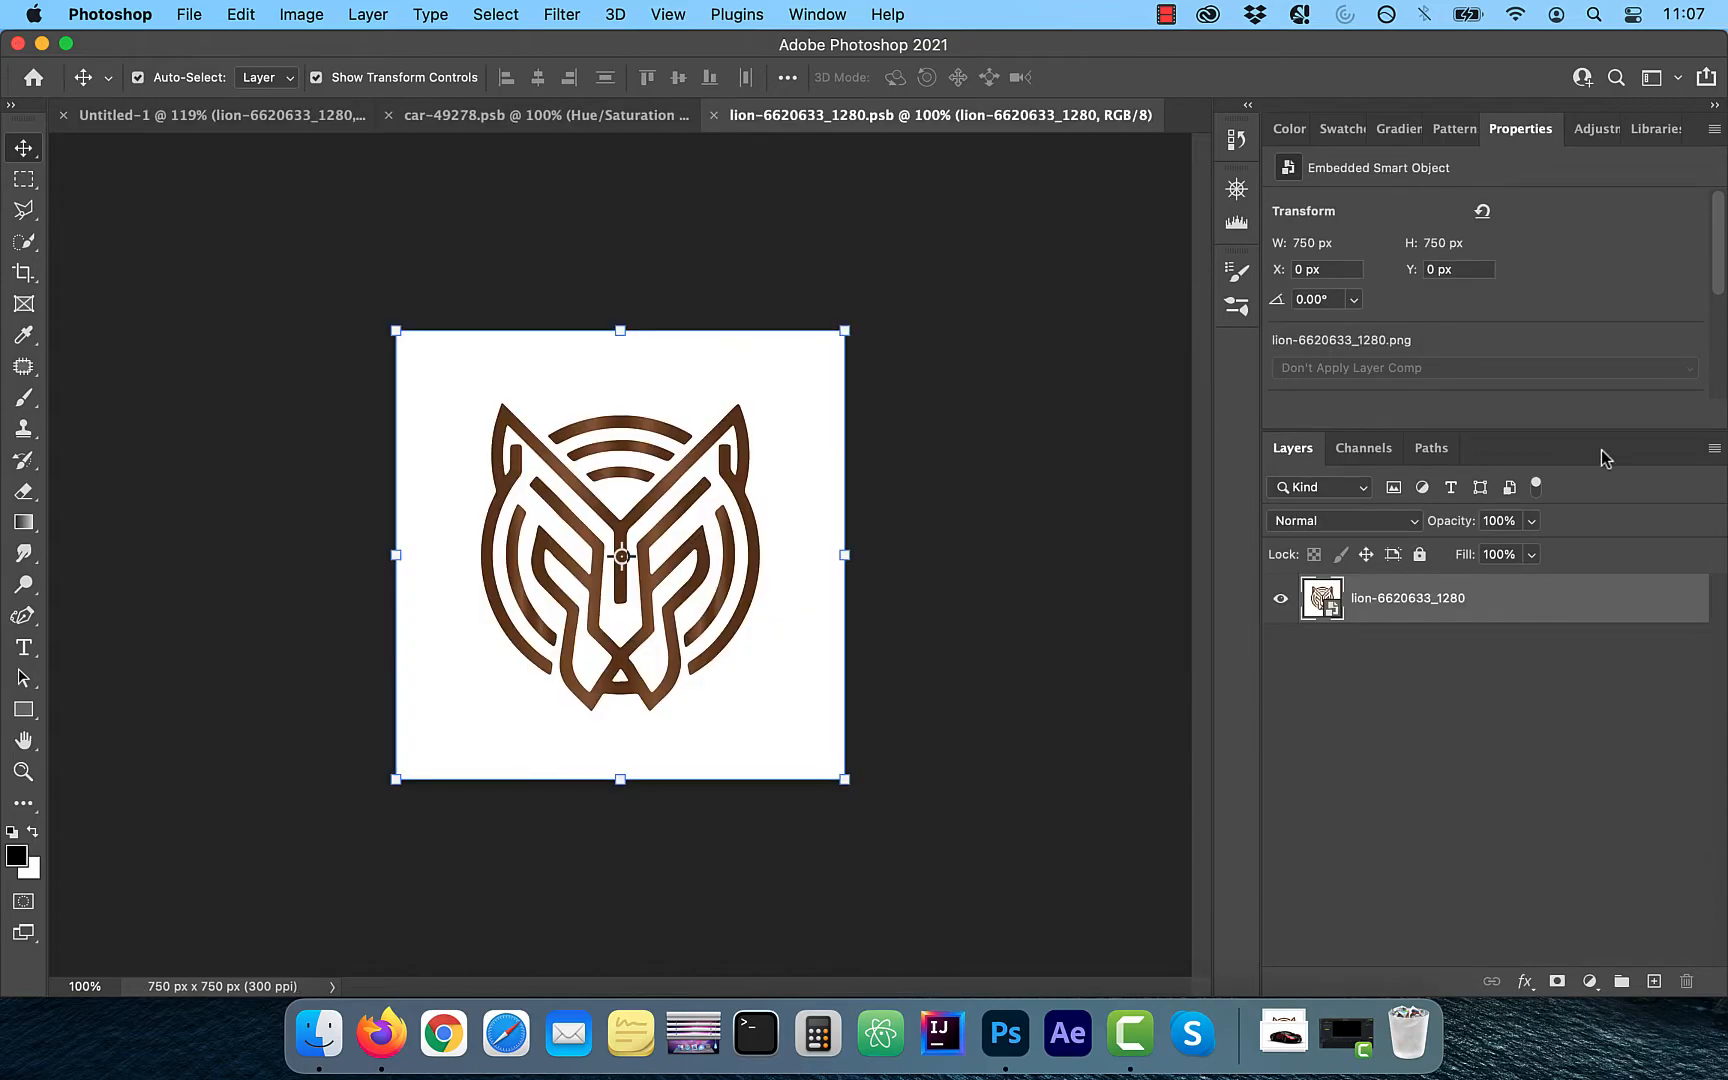
click(1597, 135)
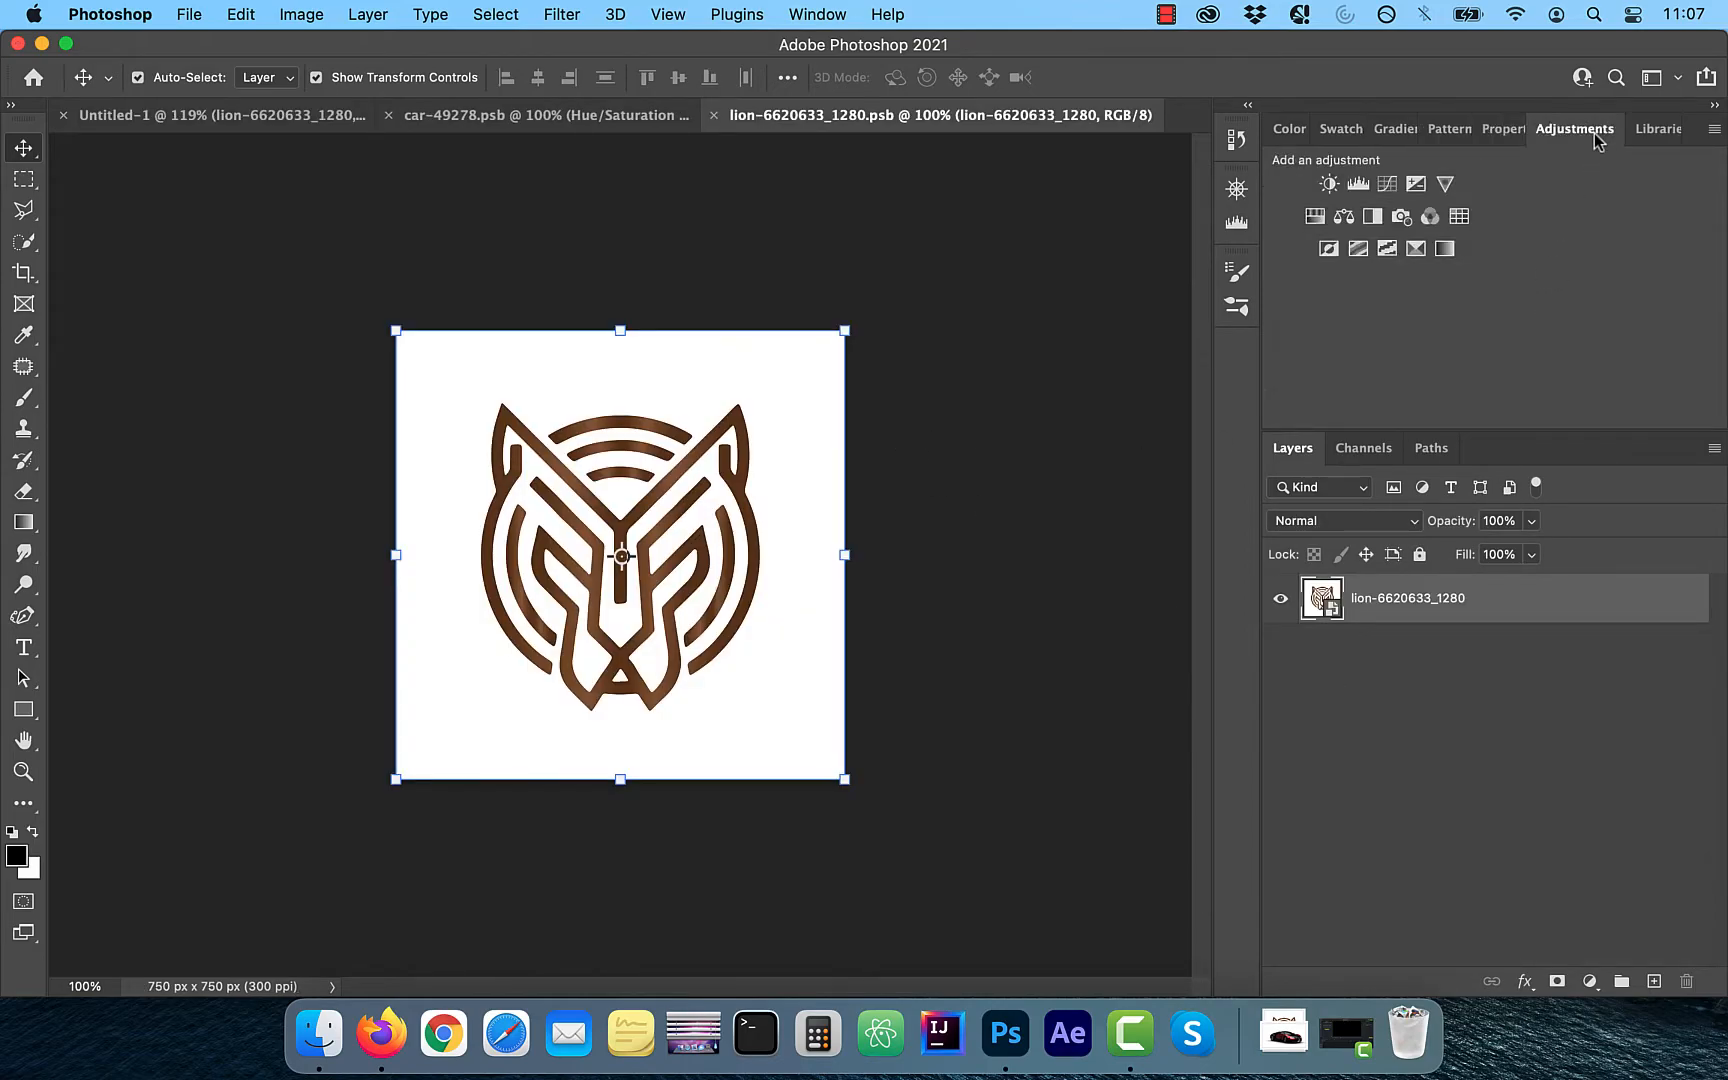
click(1389, 185)
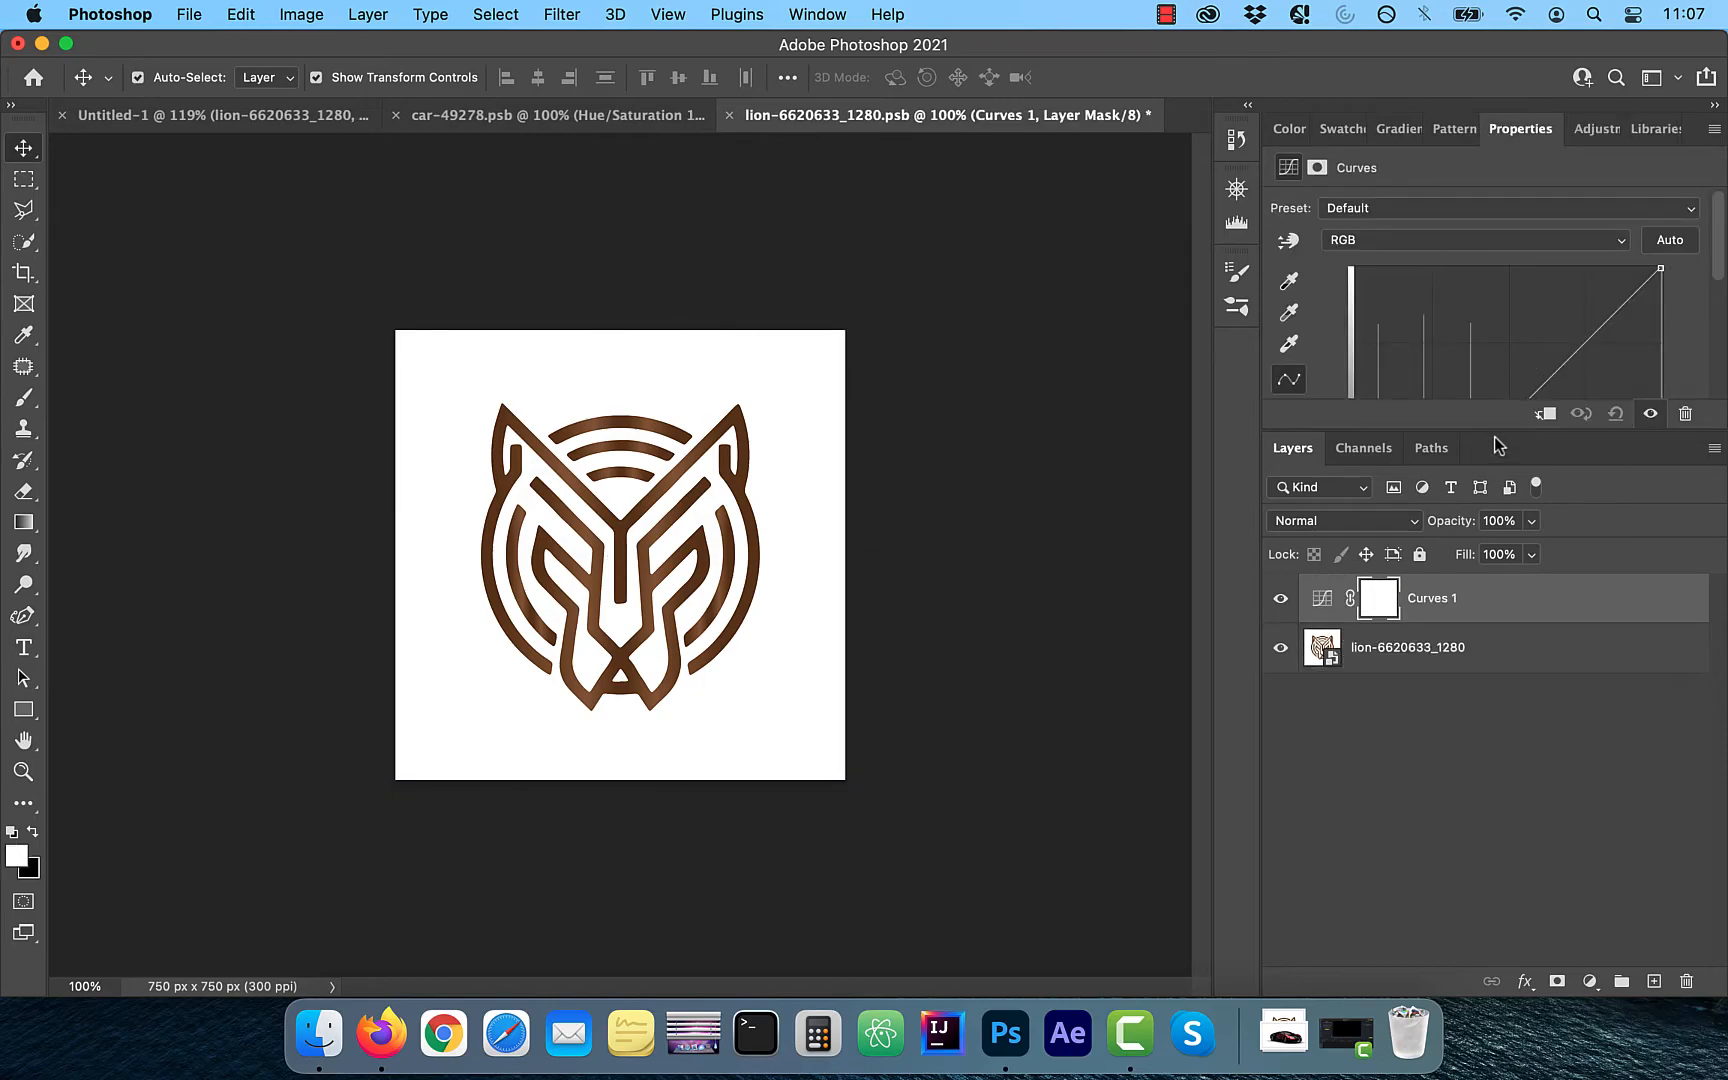
drag(1496, 432, 1478, 698)
drag(1505, 423, 1460, 370)
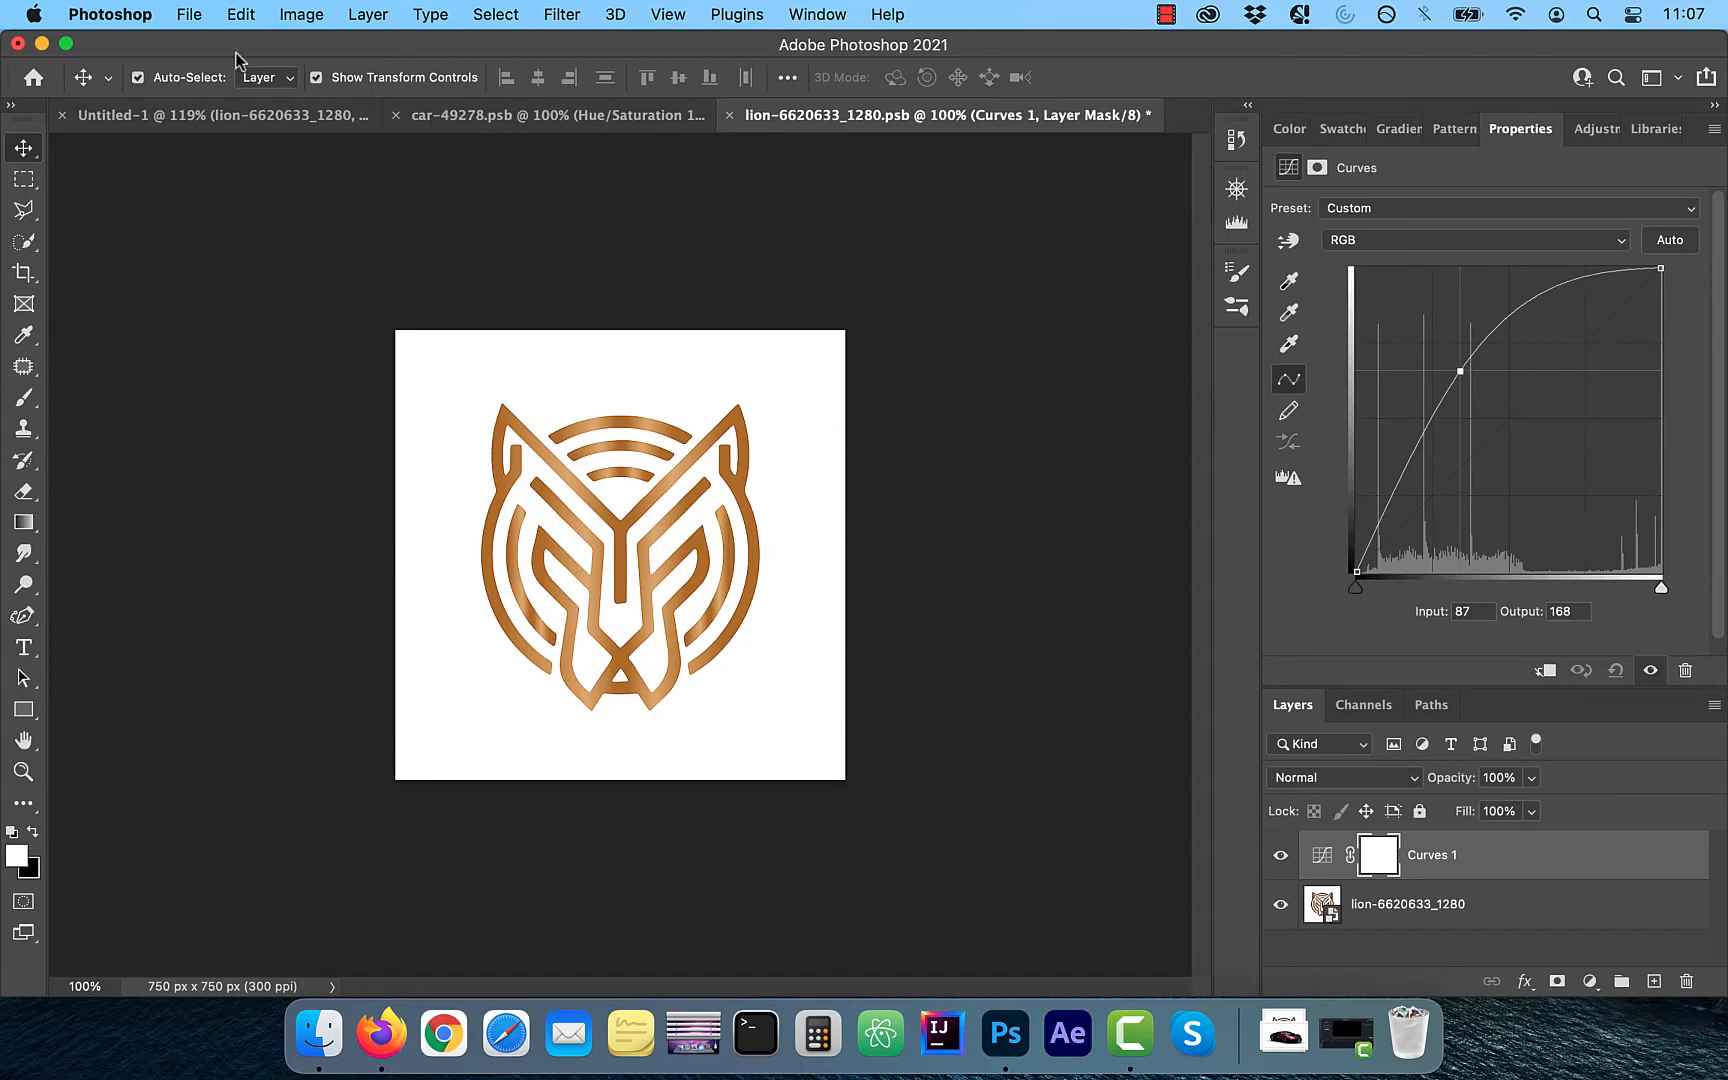
Save the brightened lion logo smart object and go back to the artboard document.
click(190, 16)
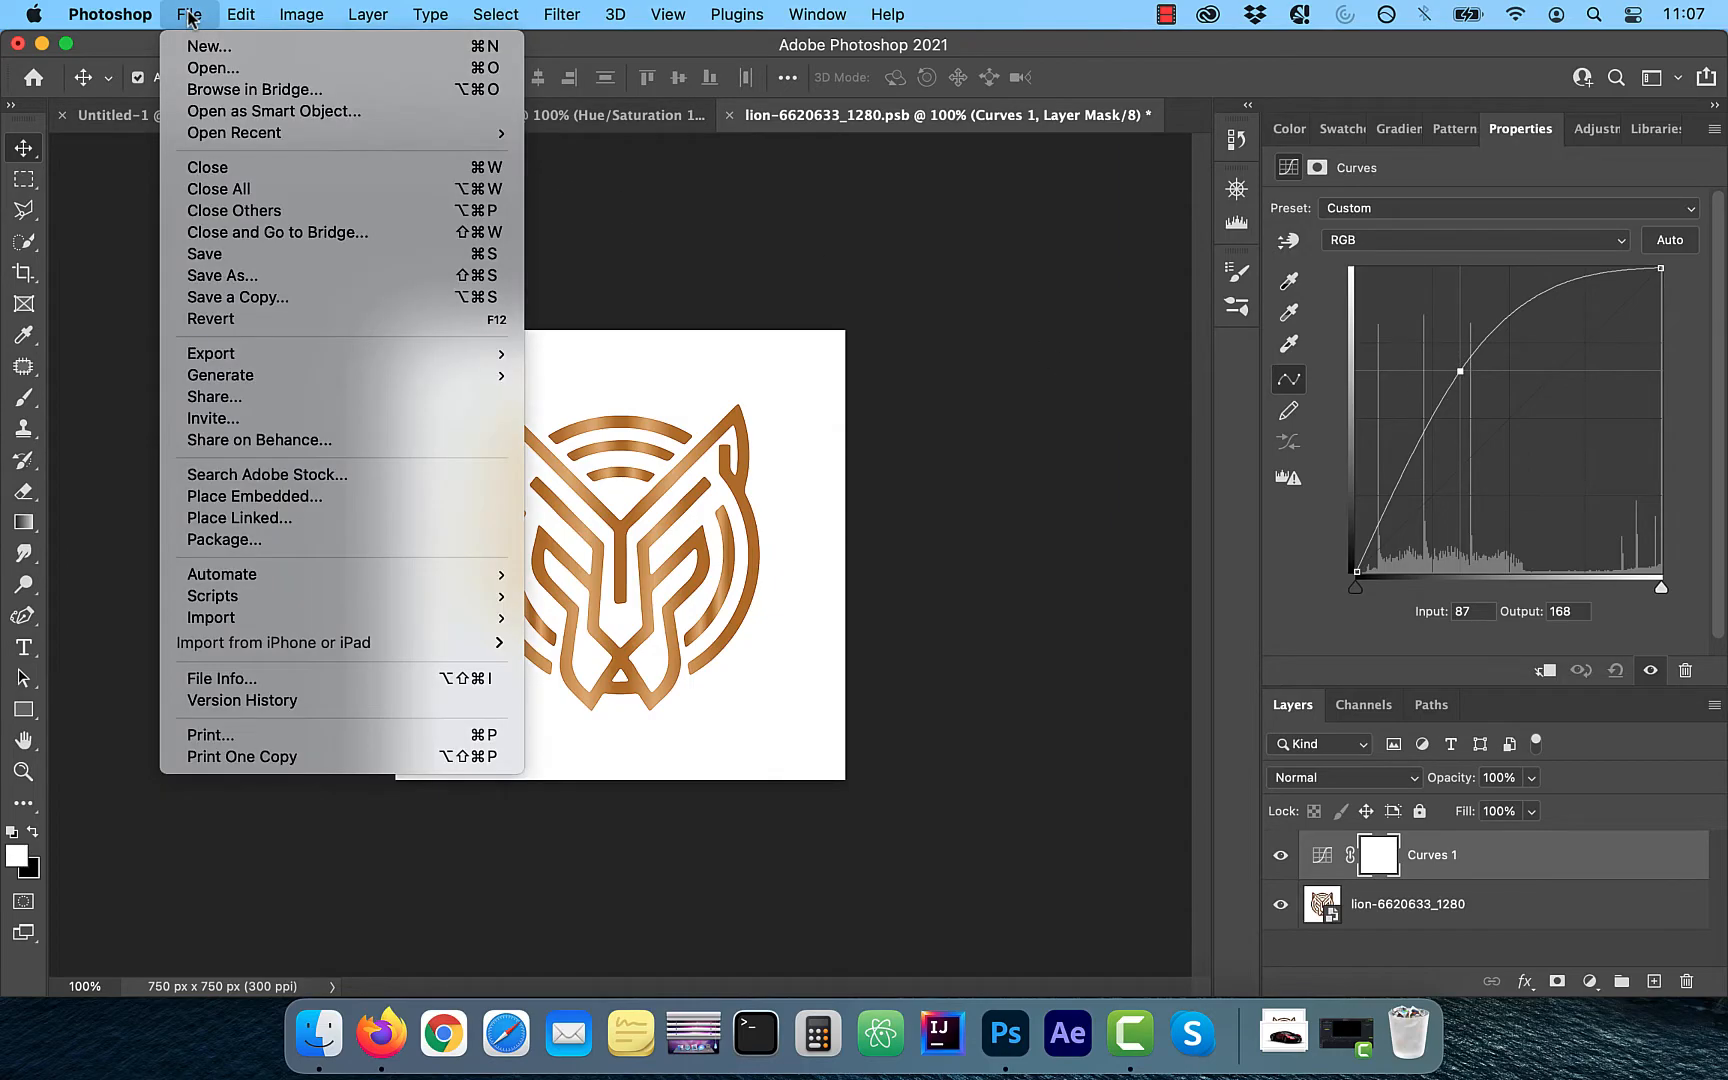
click(218, 255)
click(241, 119)
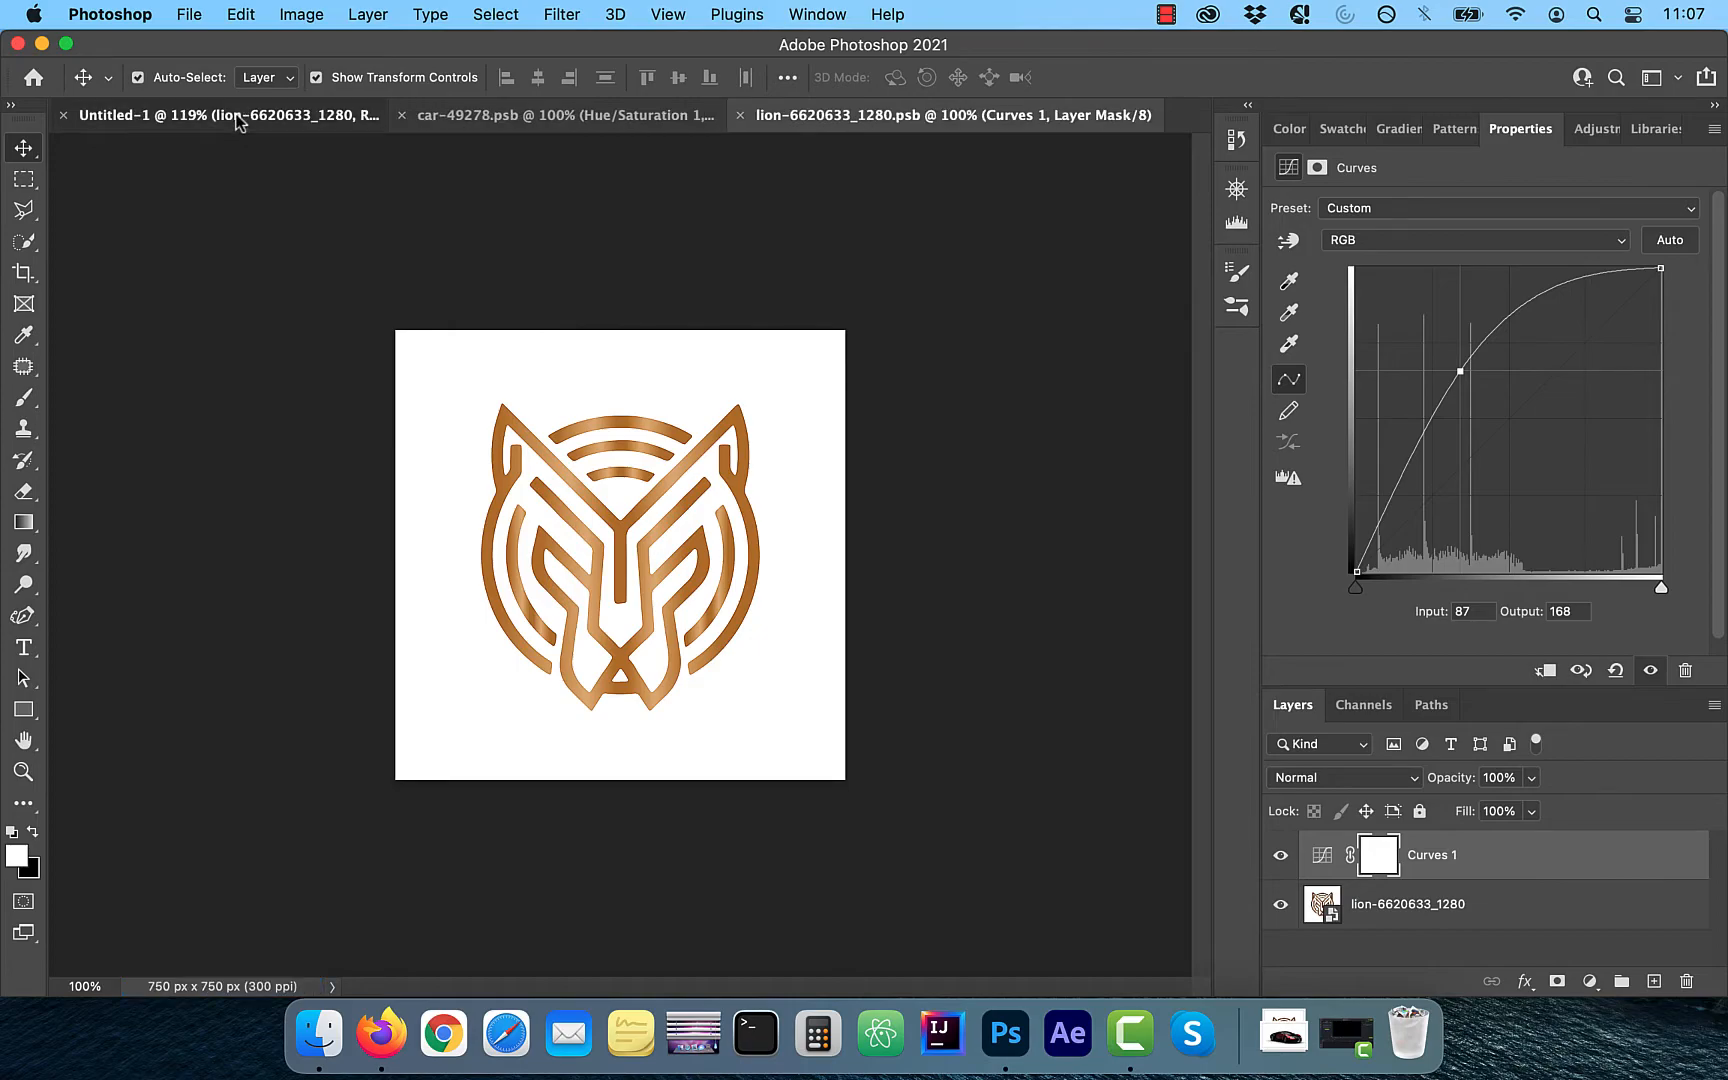
click(583, 872)
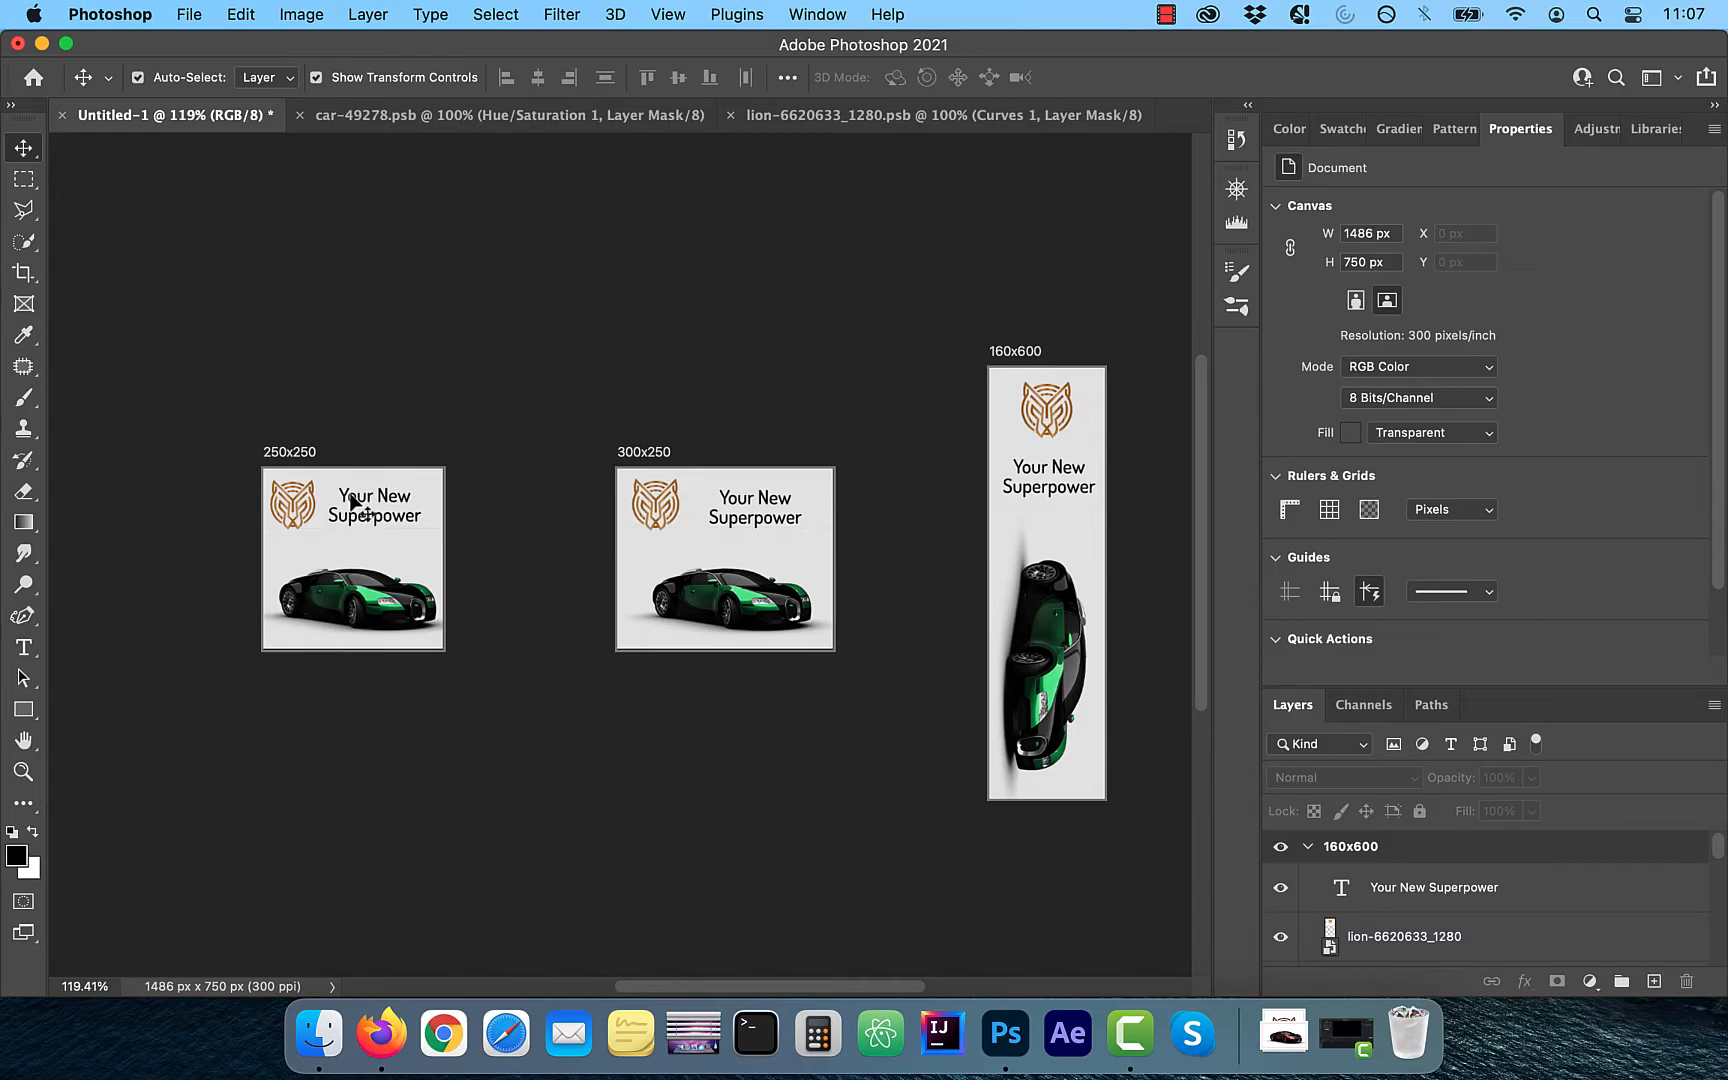
Start Export As for the document and preview the 300x250, 160x600 and 250x250 artboards.
click(189, 15)
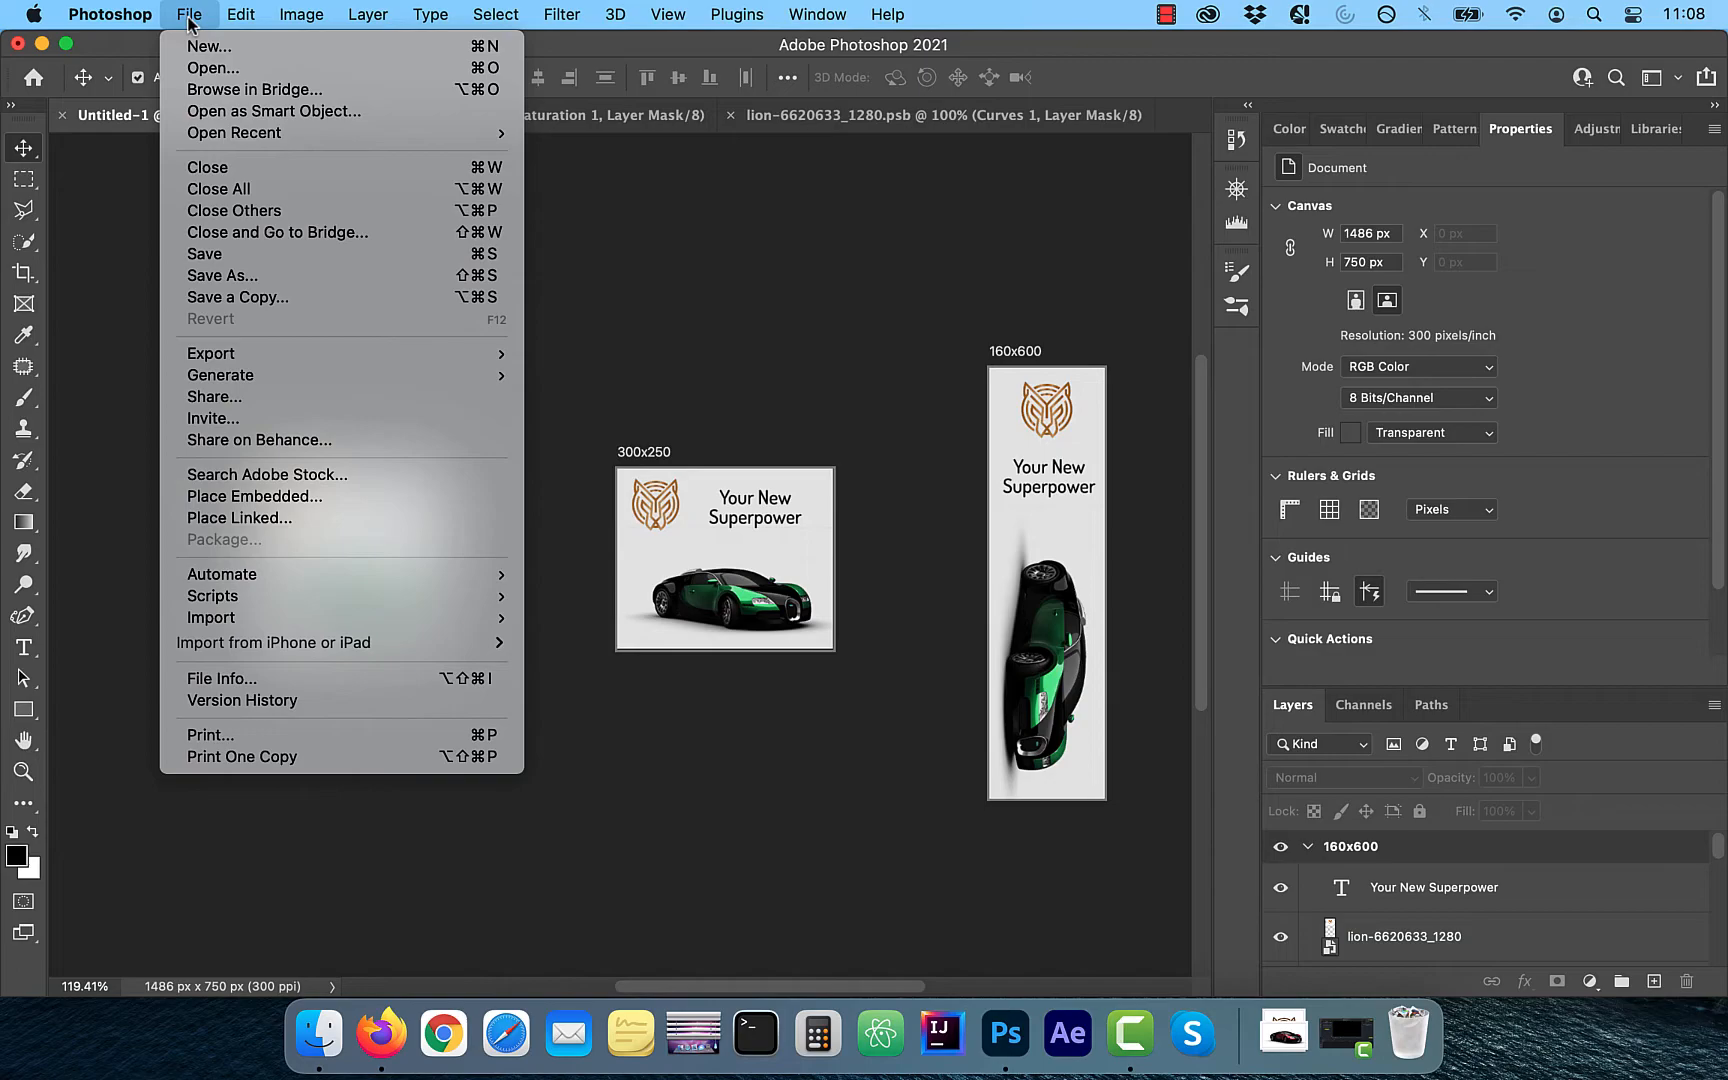
mouse_move(238, 360)
click(660, 375)
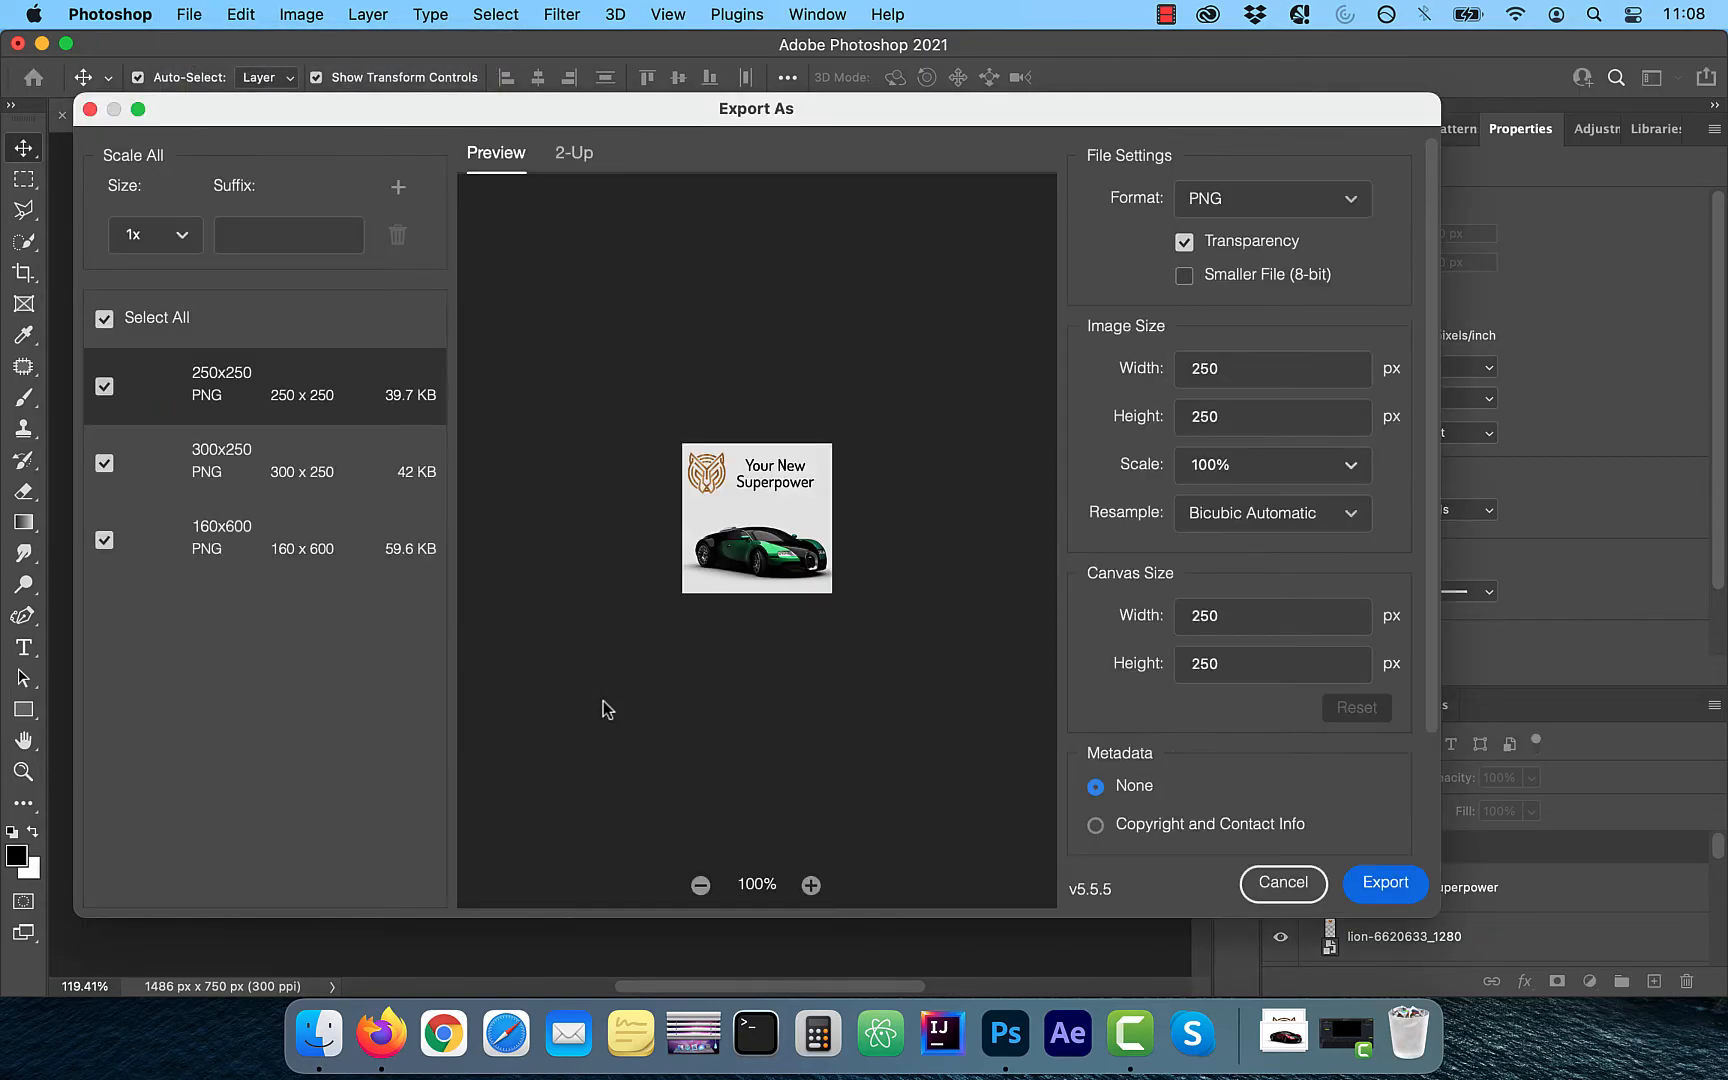
click(251, 466)
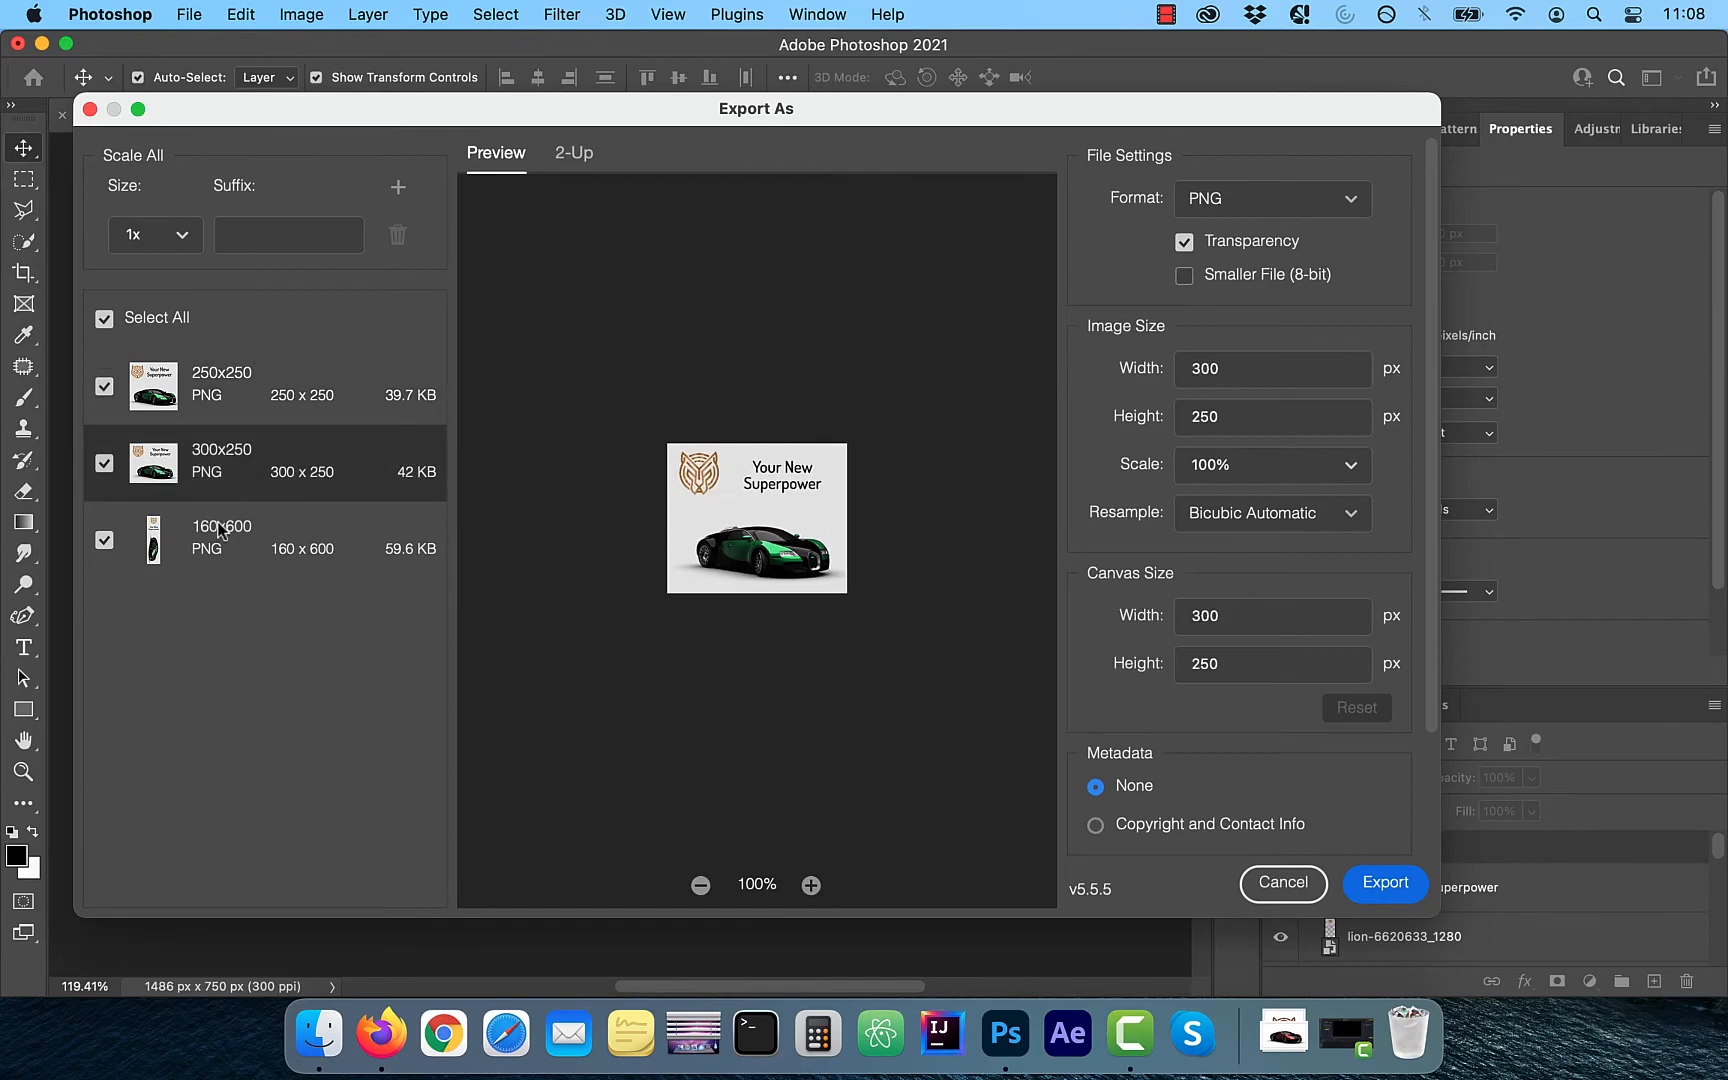
click(220, 530)
click(222, 453)
click(220, 400)
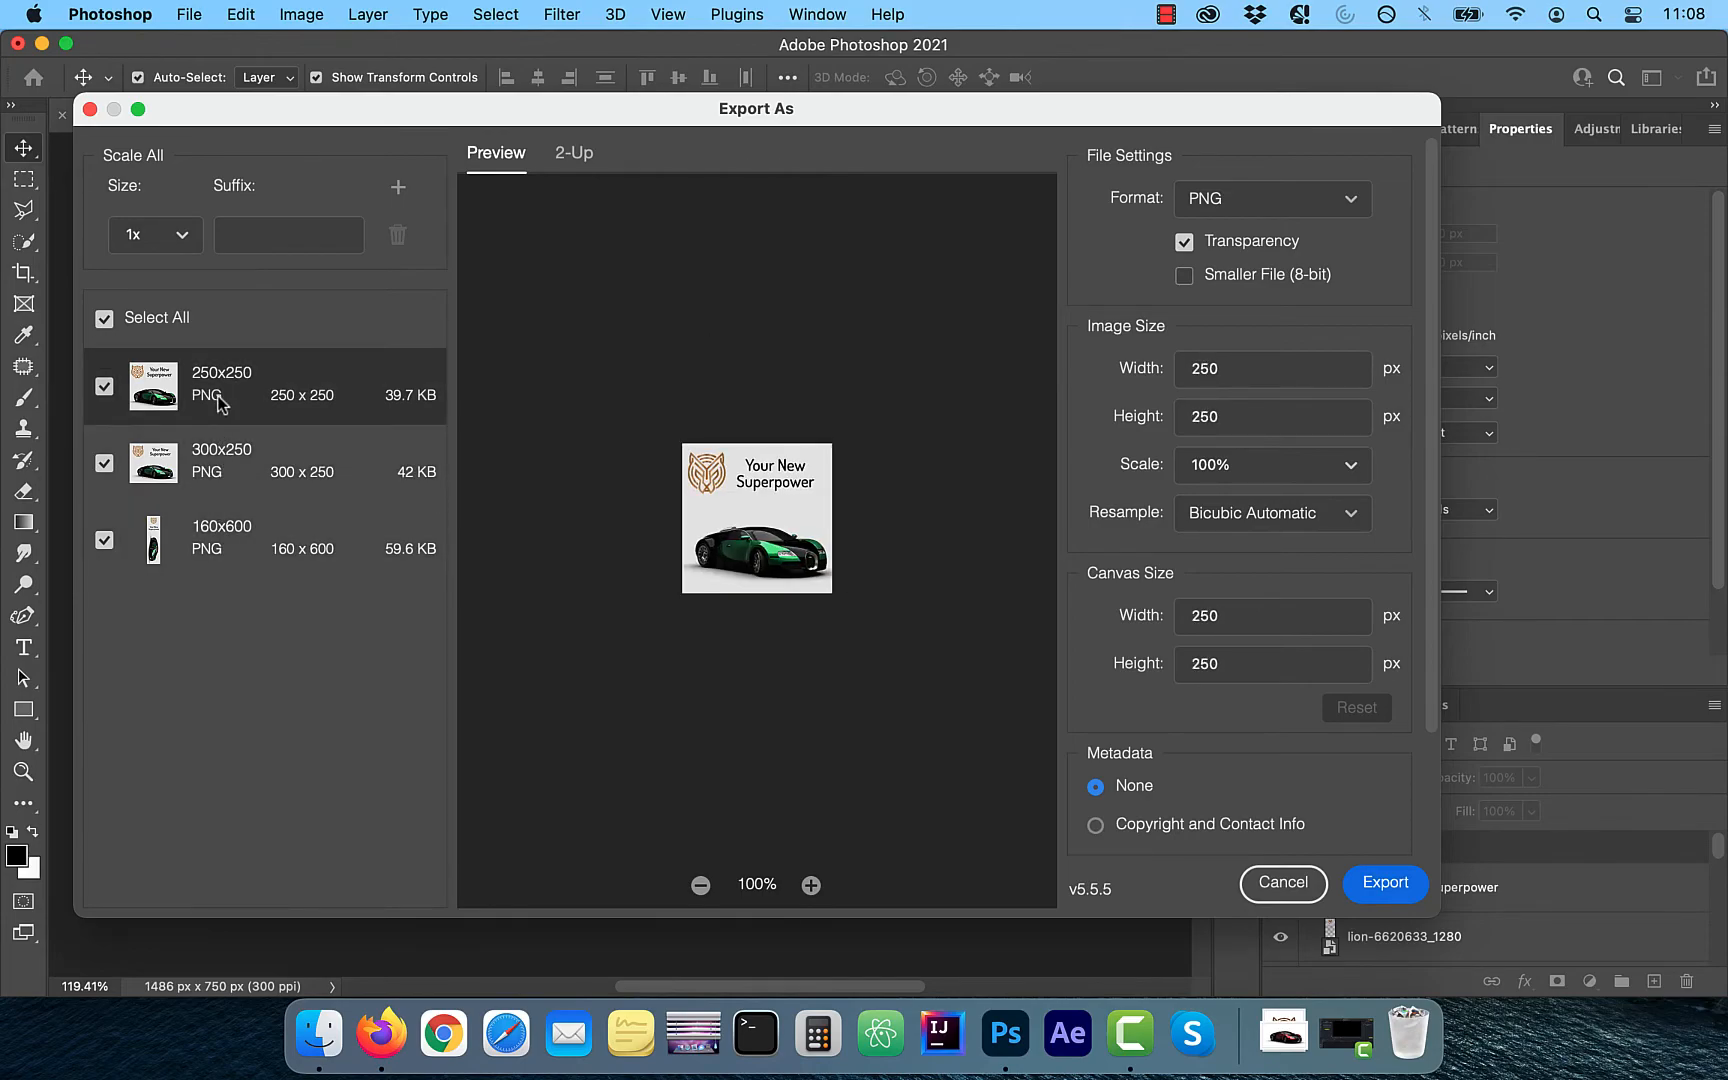
Set the export format to JPG for the 250x250 artboard and GIF for the 160x600 artboard.
click(1232, 200)
click(1228, 290)
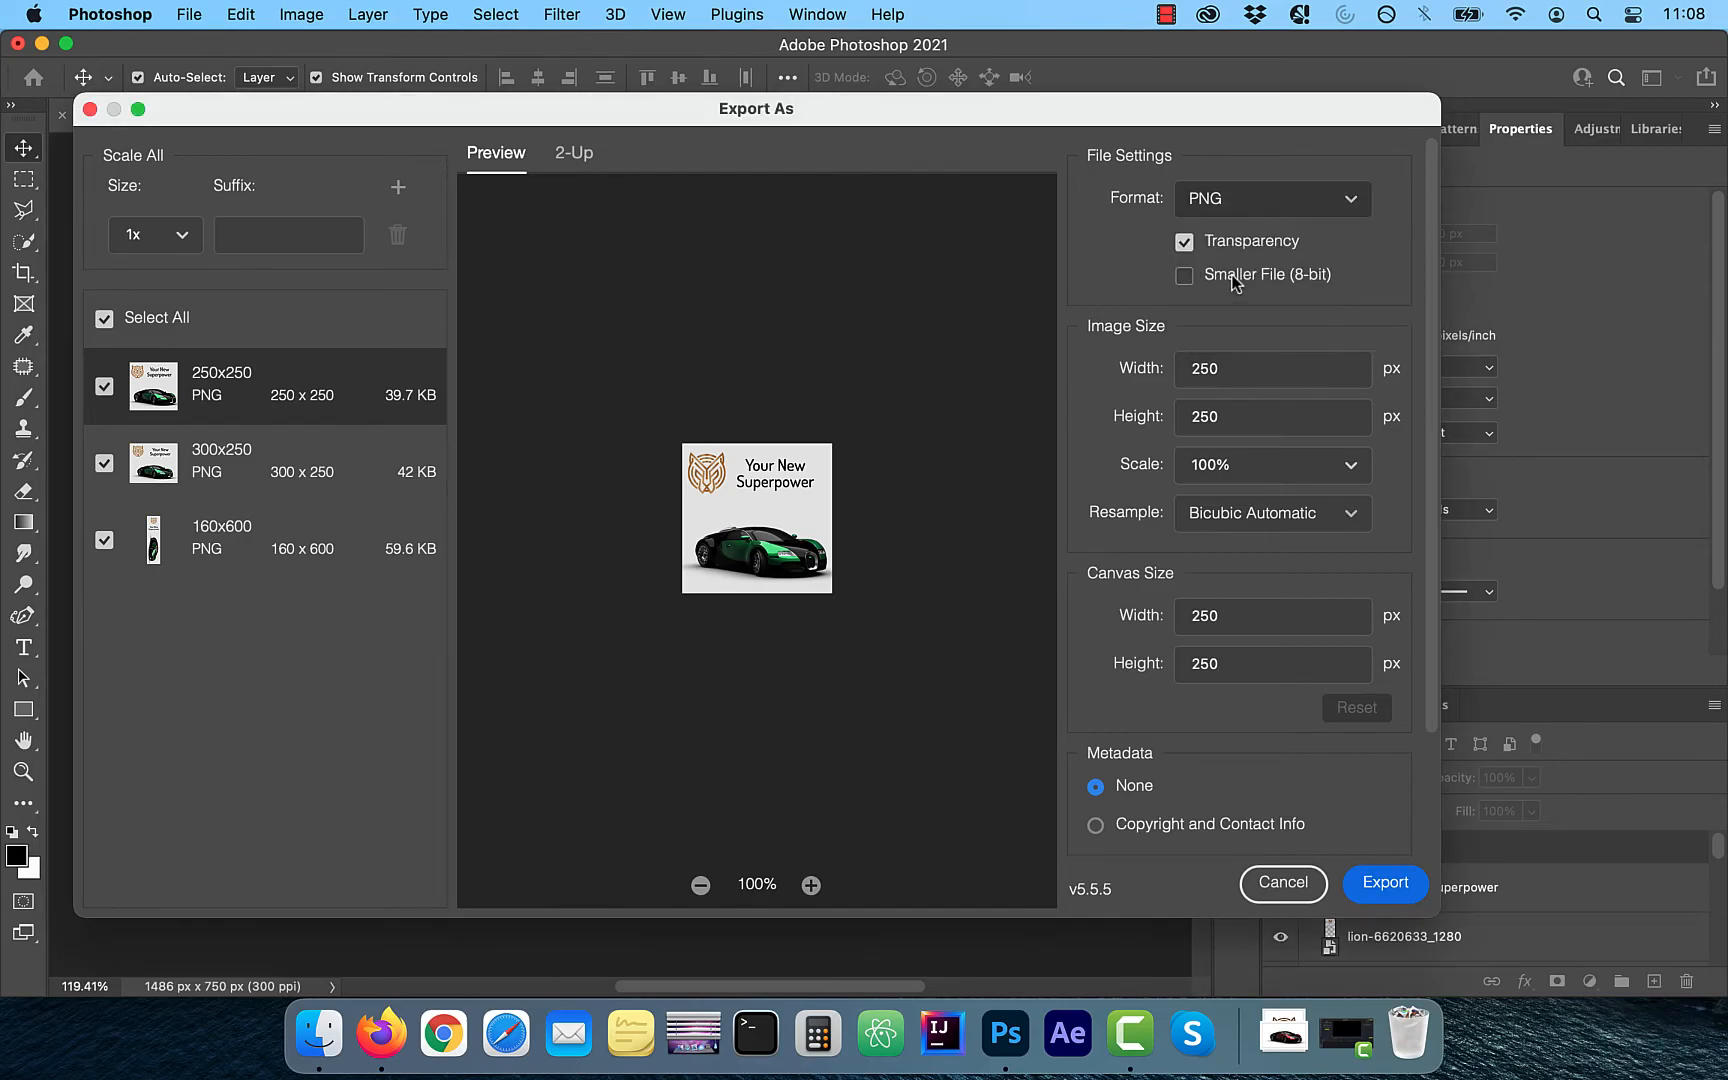
click(202, 482)
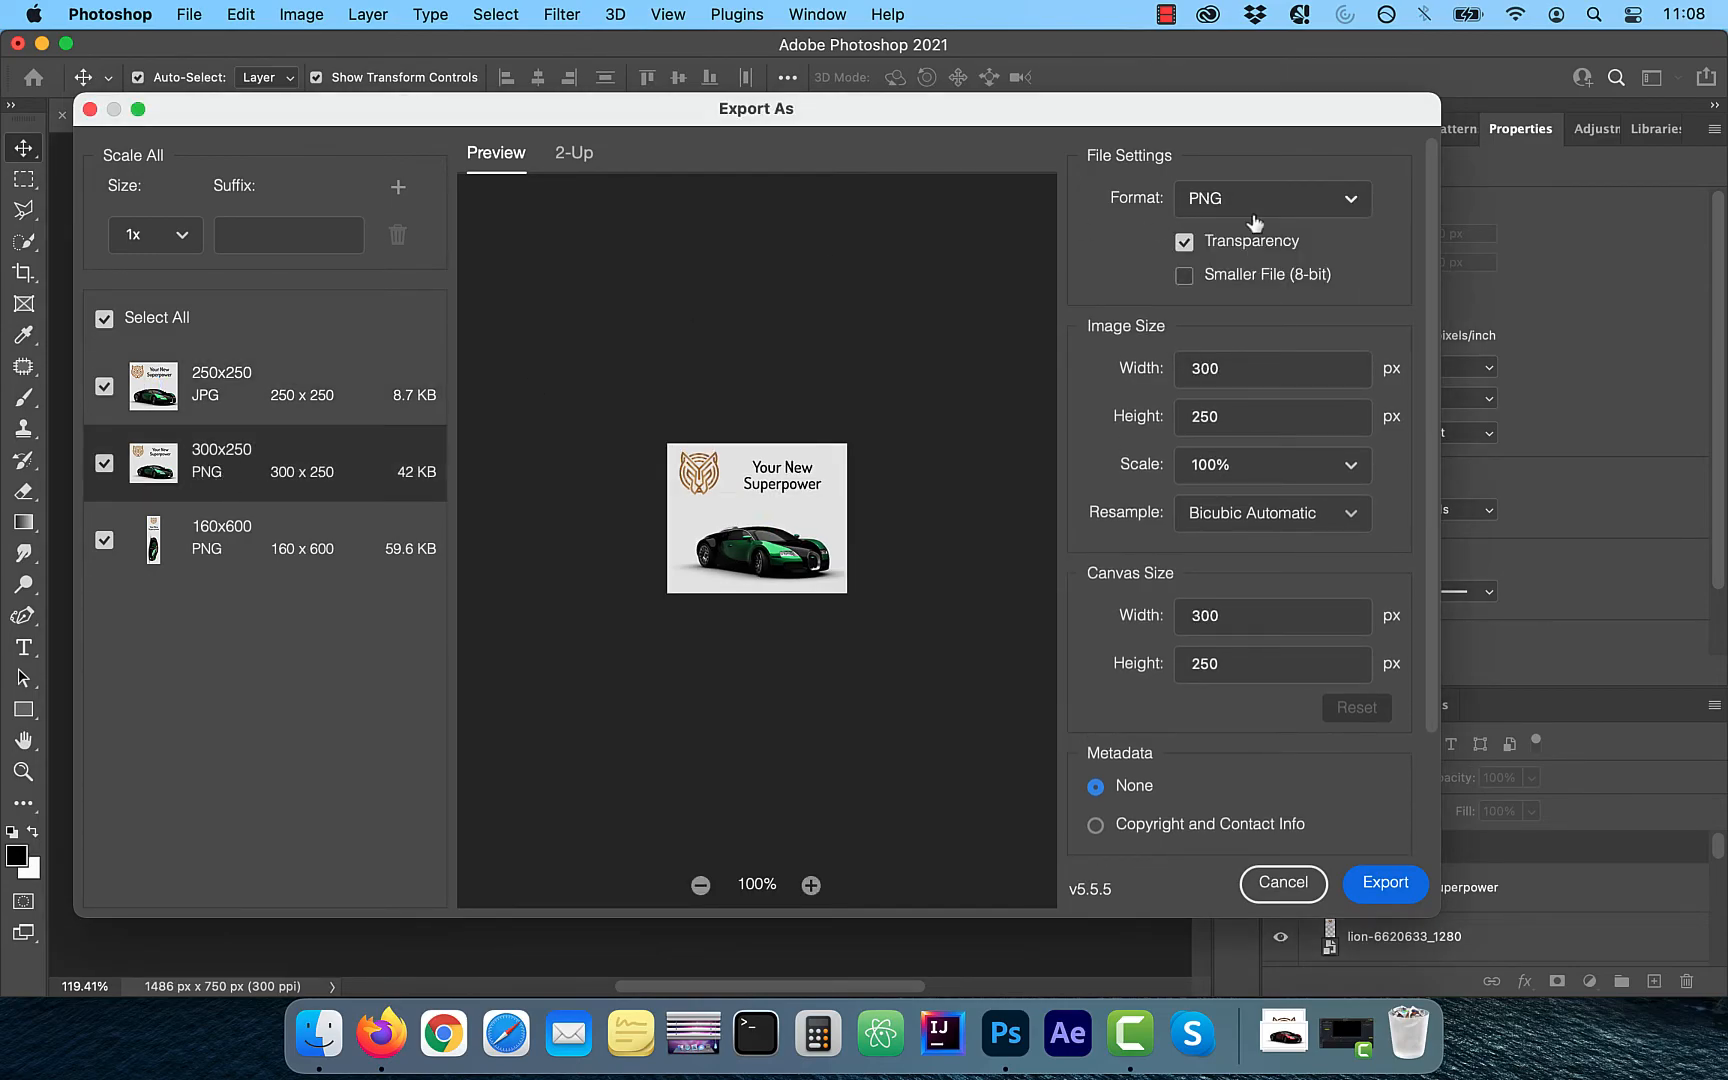
click(268, 548)
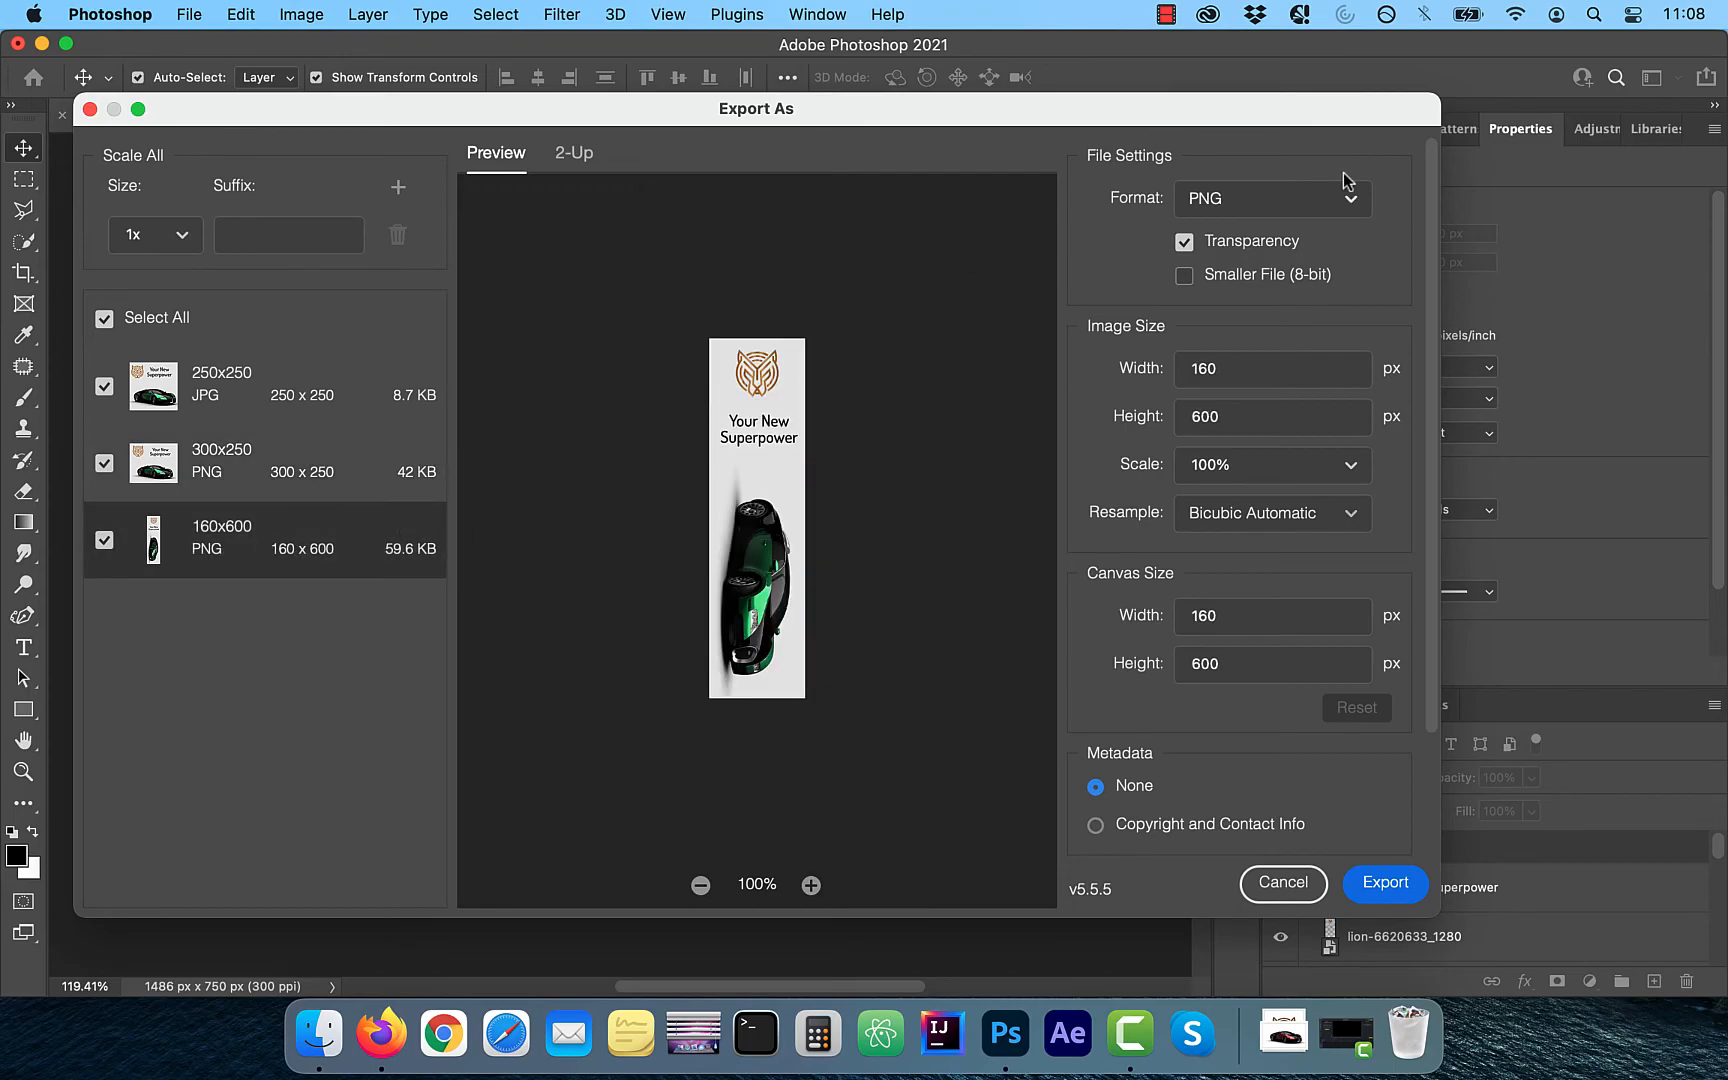
click(1304, 204)
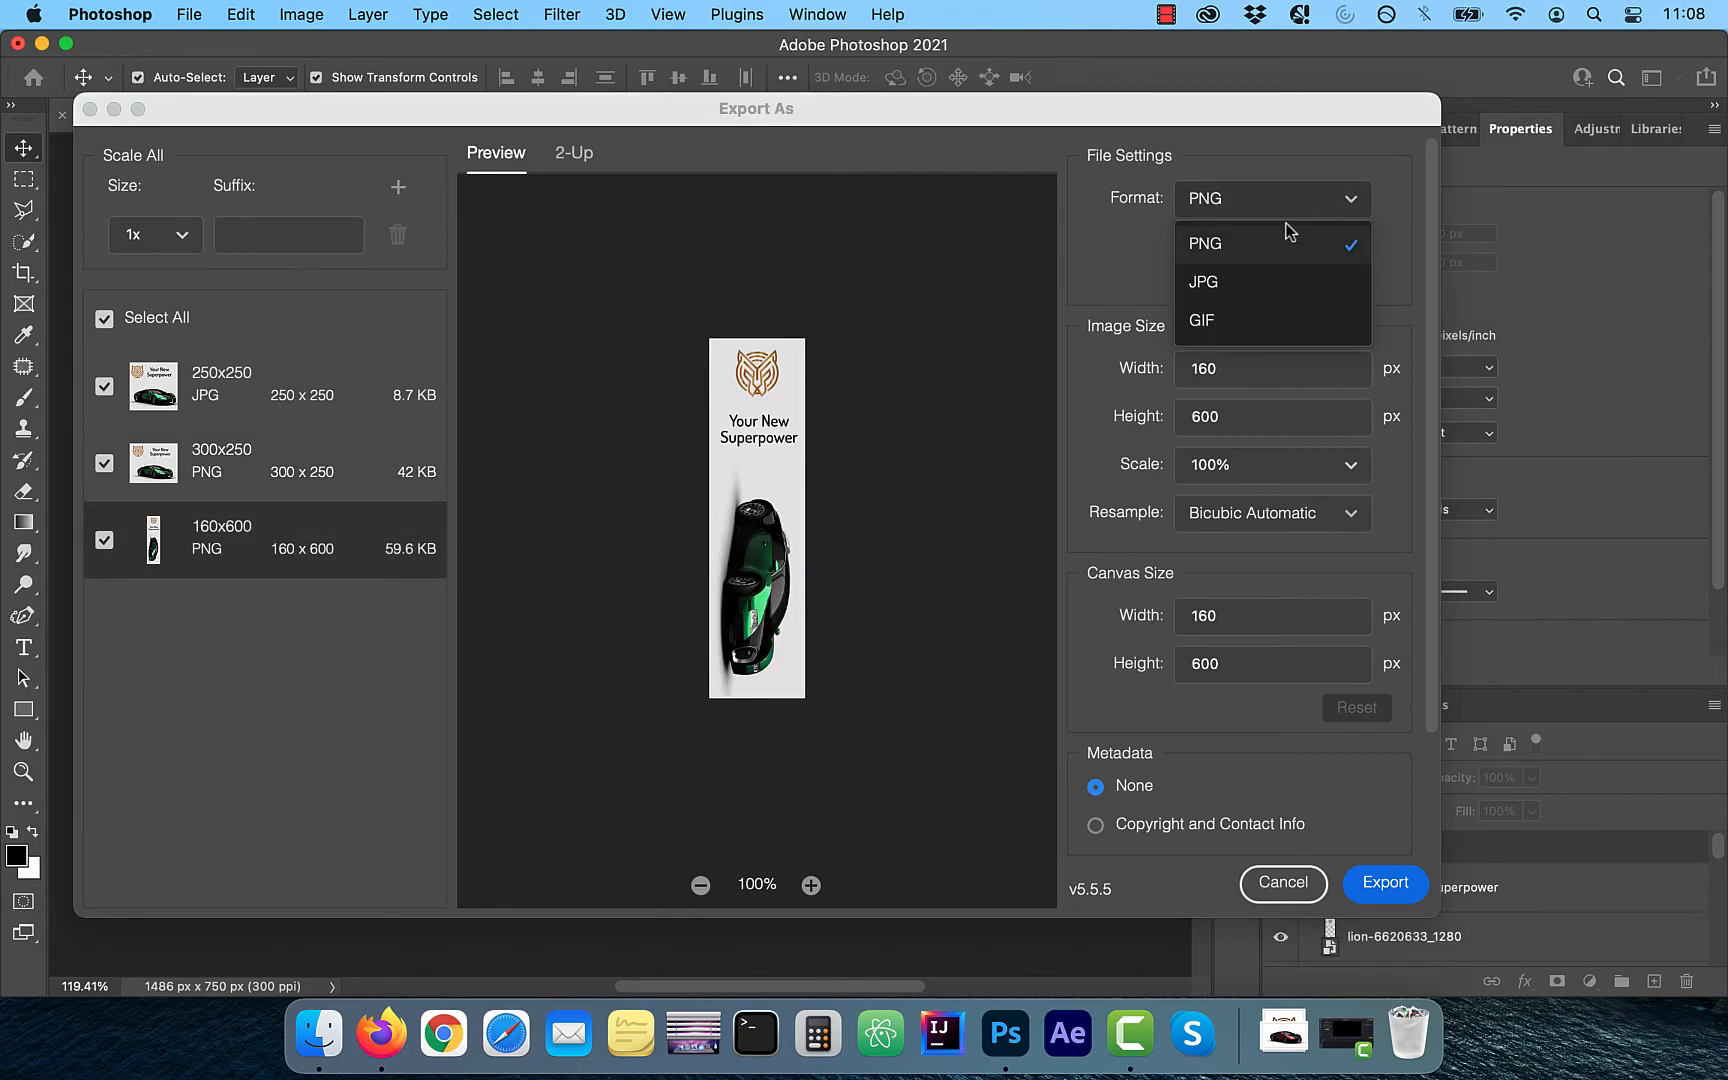
click(1239, 321)
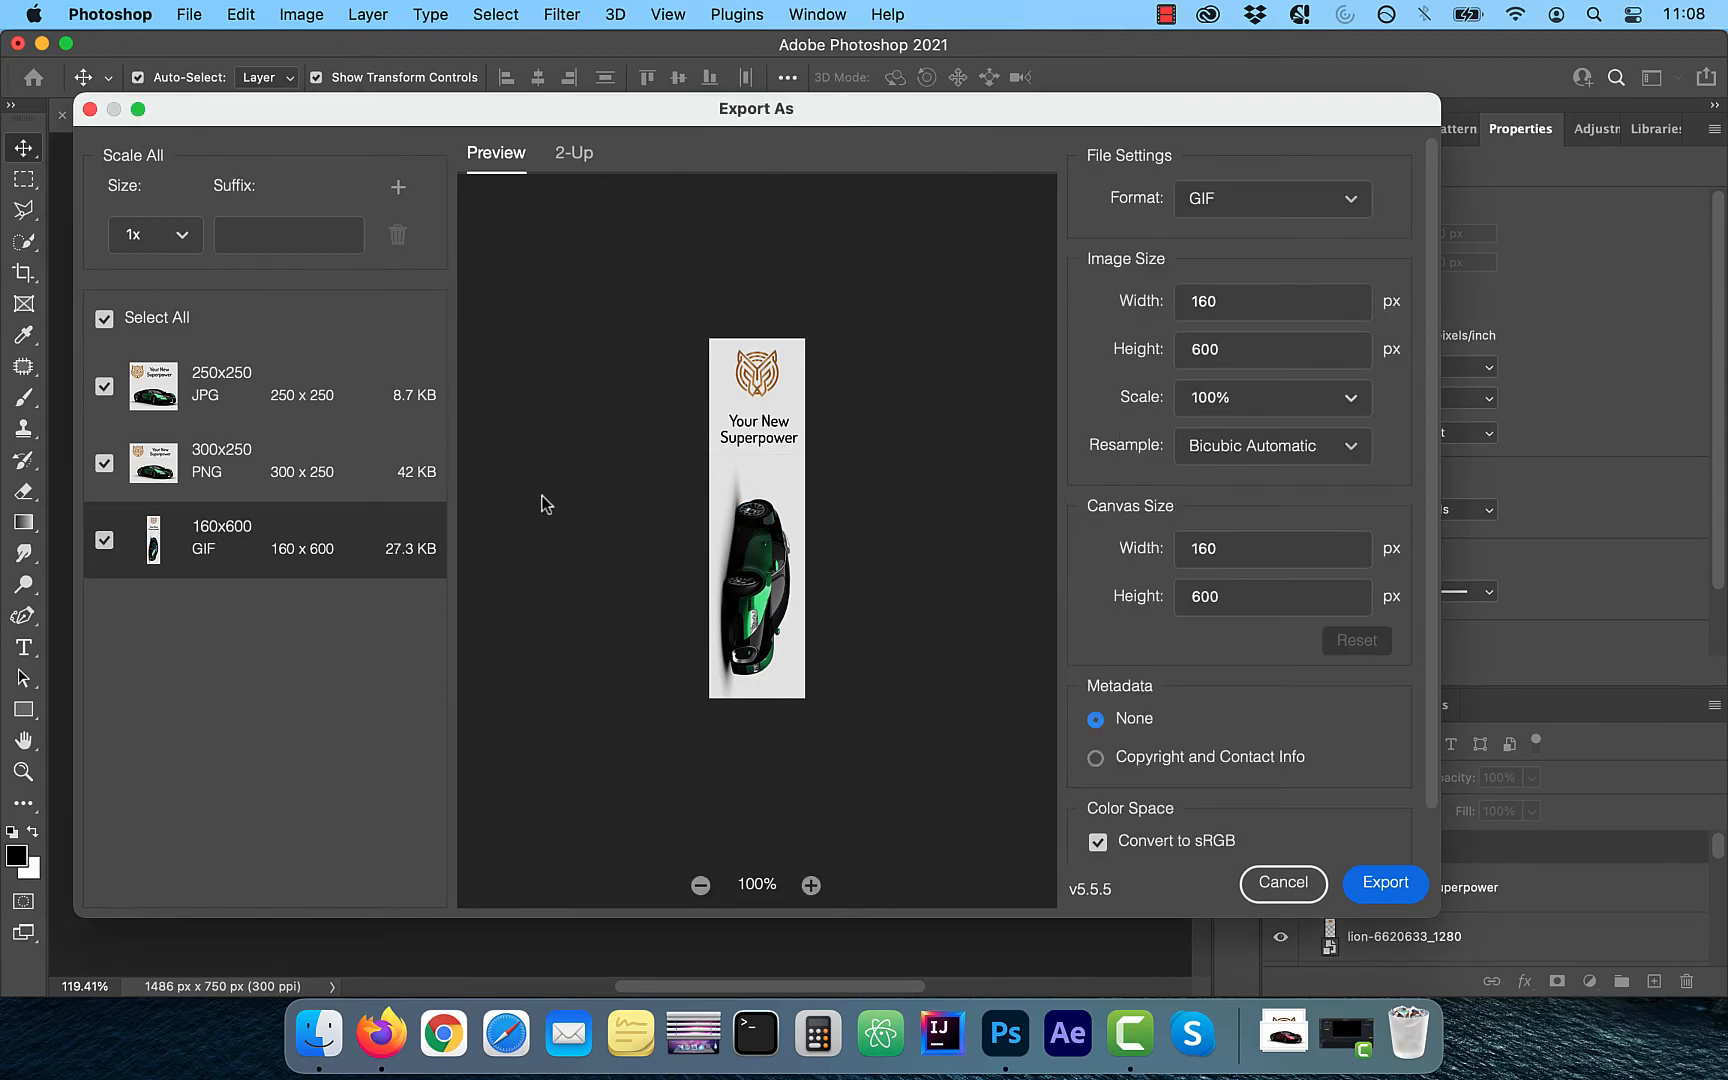